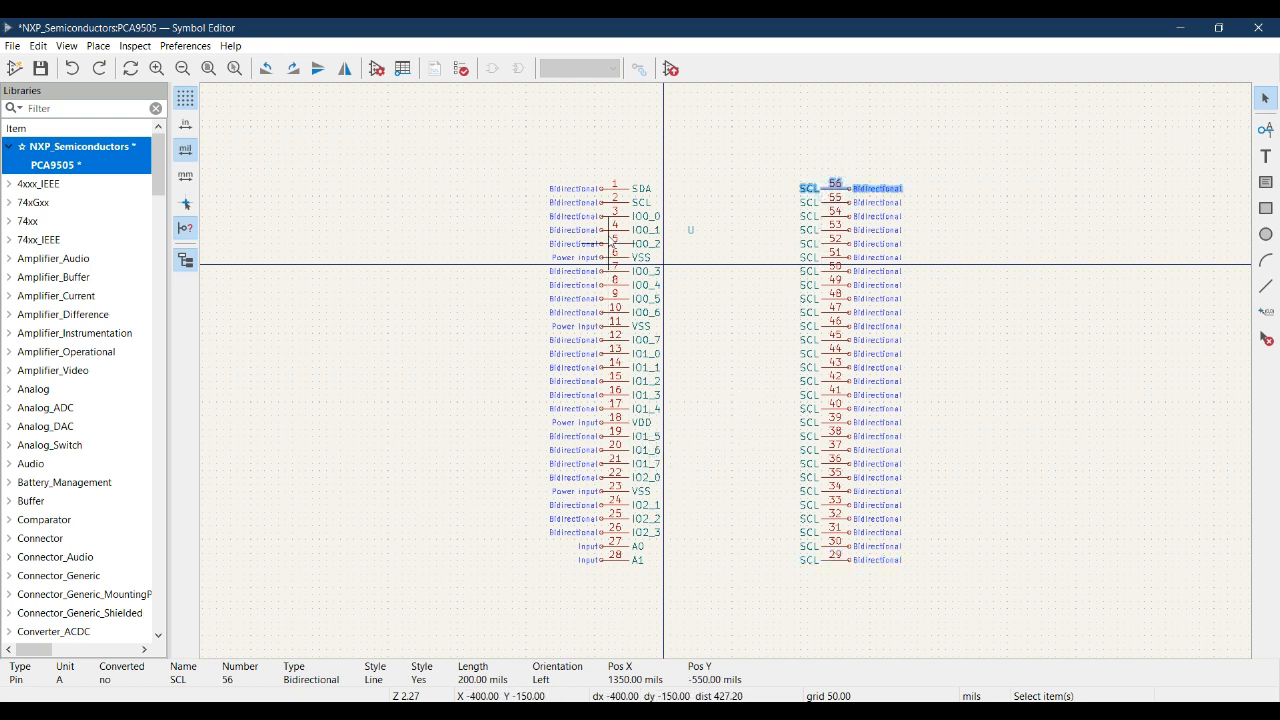
- Open the properties of pin 29, check its name in the PCA9505_9506.pdf pinout and rename the pin A2
click(616, 189)
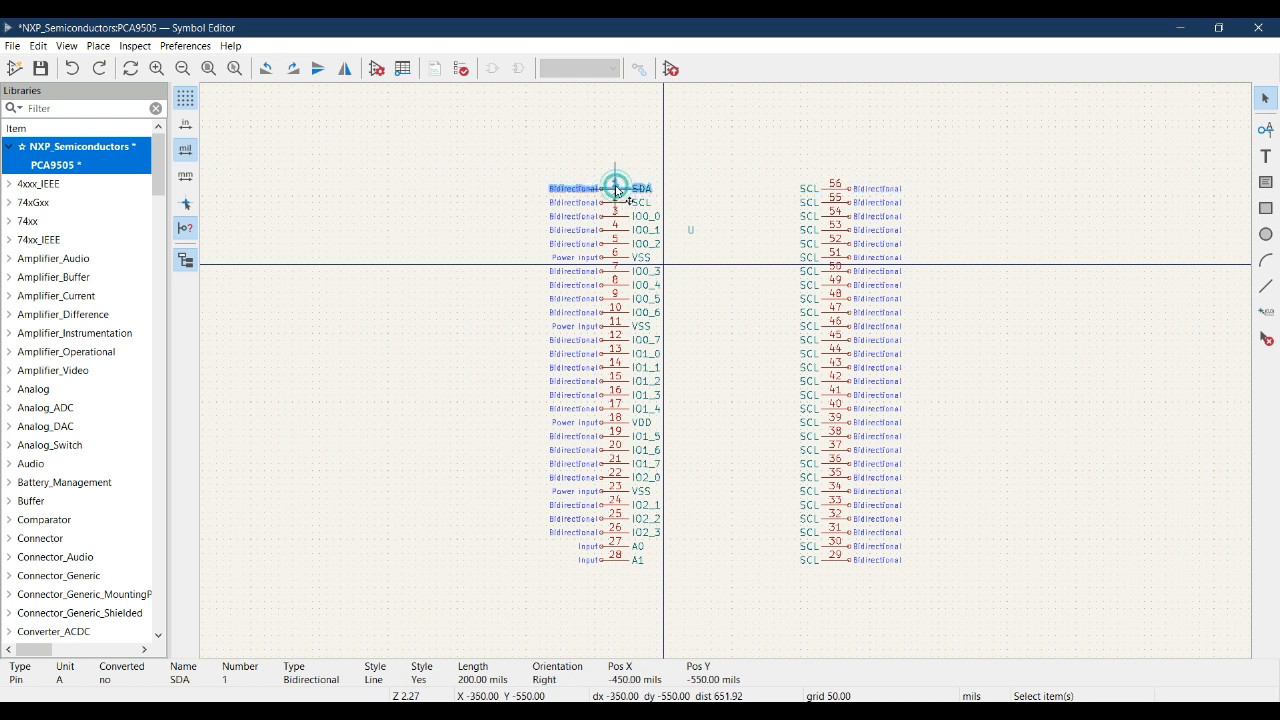
click(615, 558)
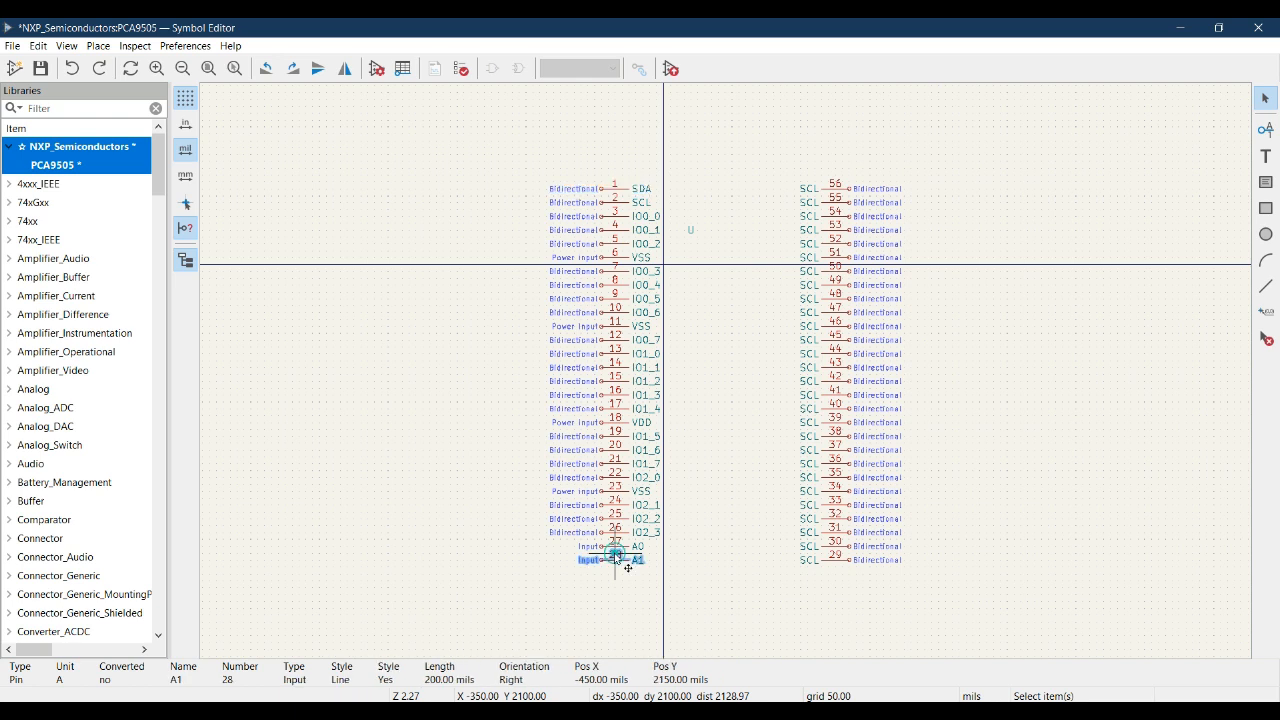
click(843, 566)
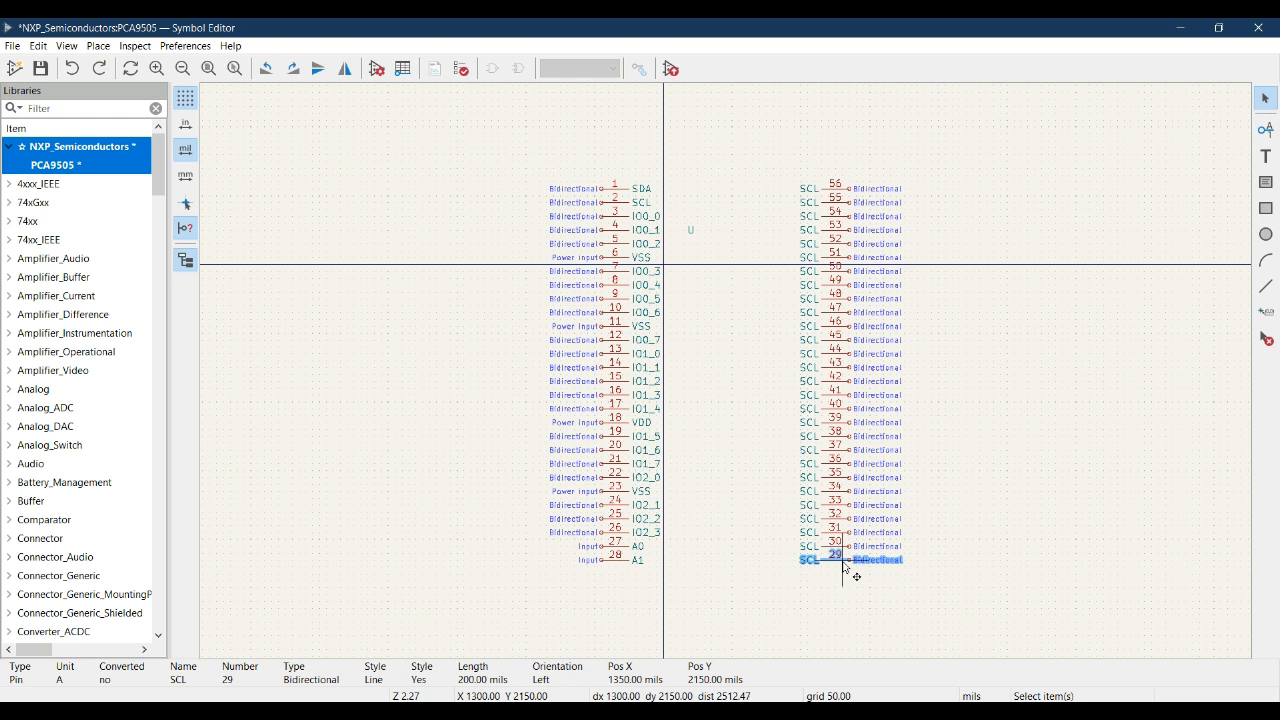
right_click(843, 566)
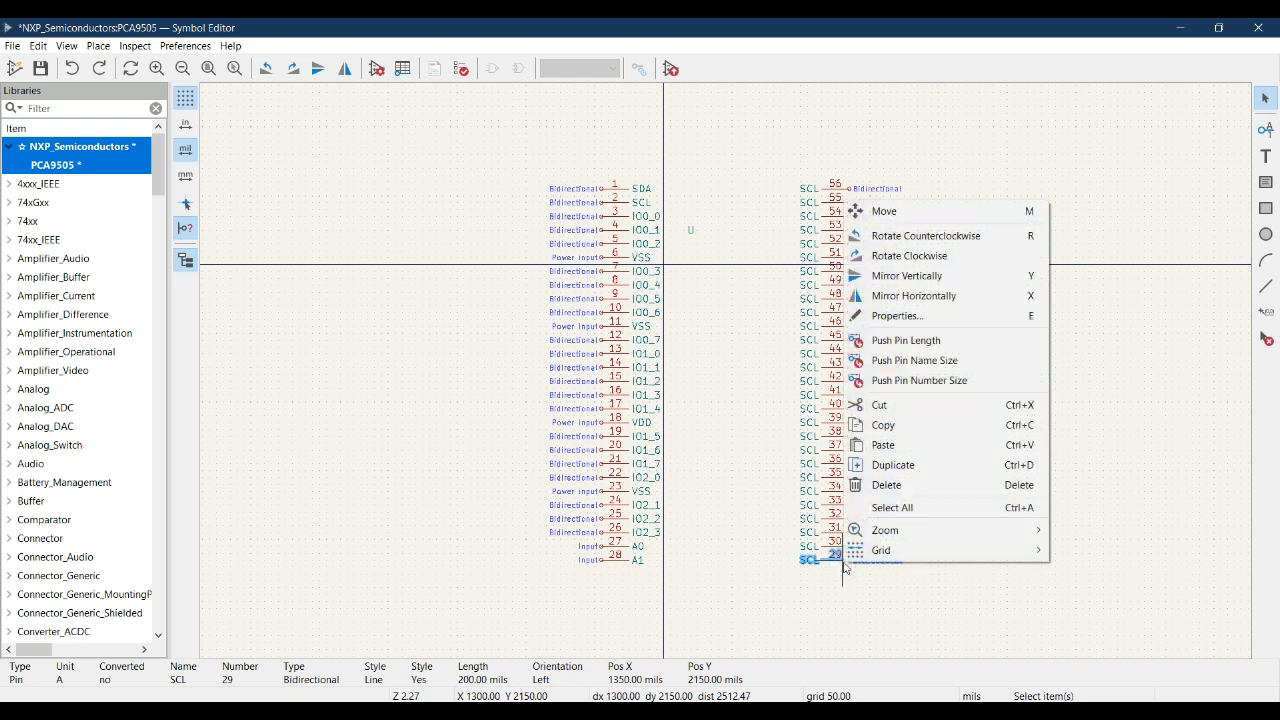
click(918, 316)
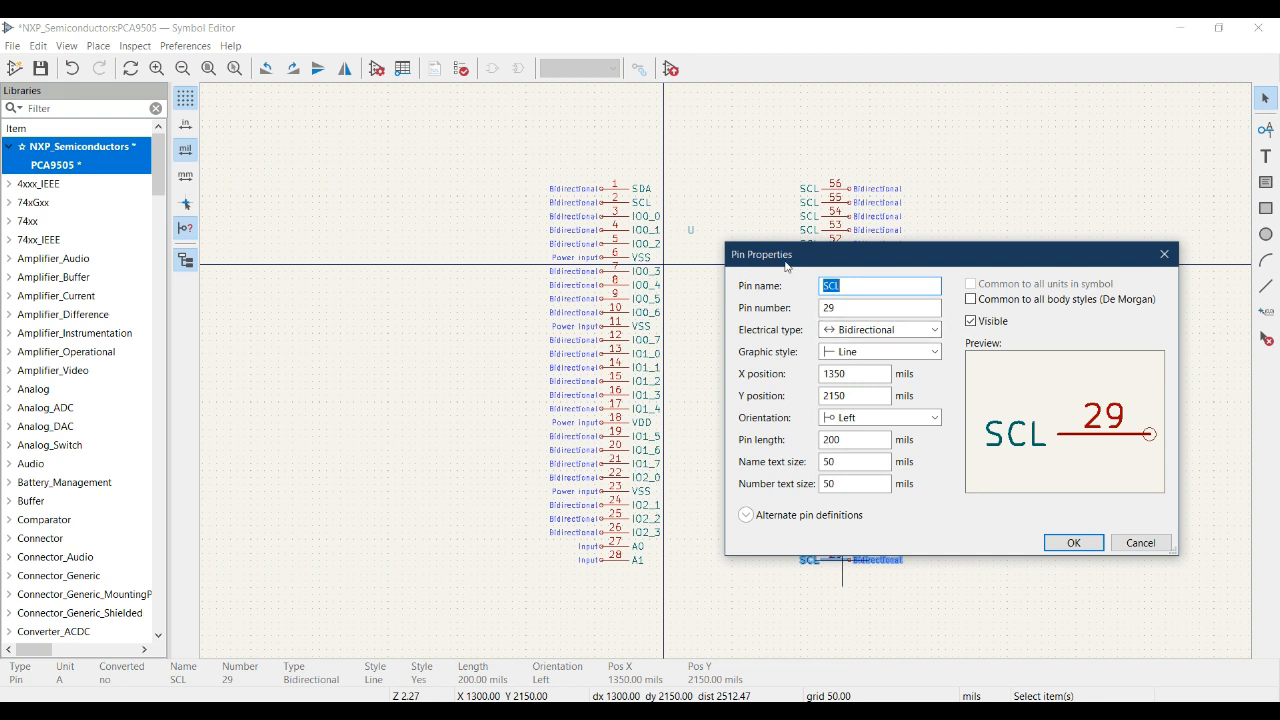
drag(900, 250, 430, 234)
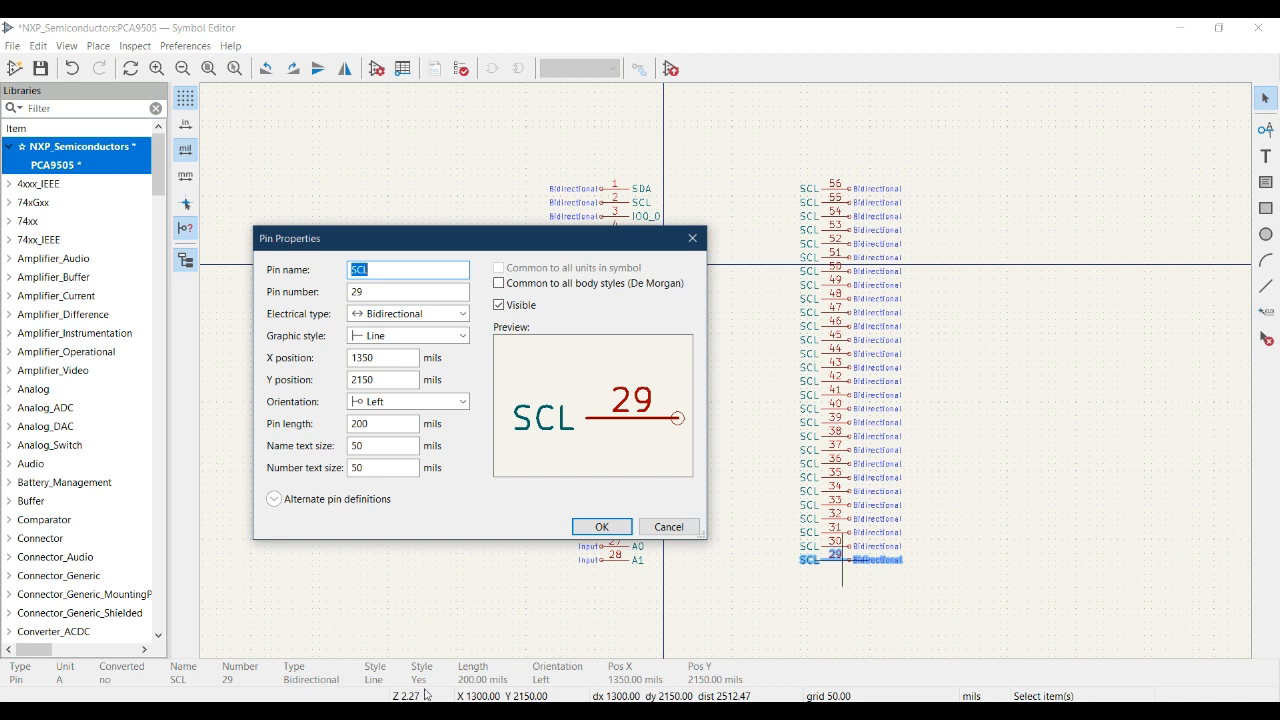
key(alt+Tab)
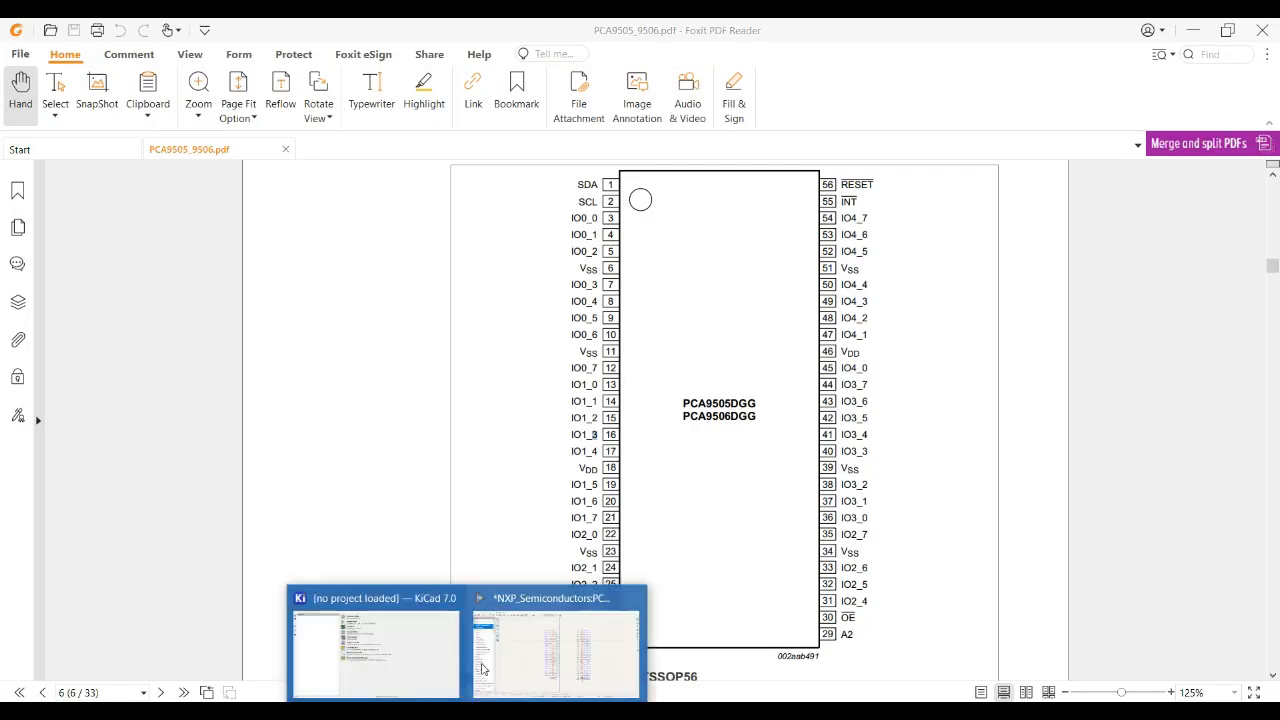
click(511, 645)
text(A2)
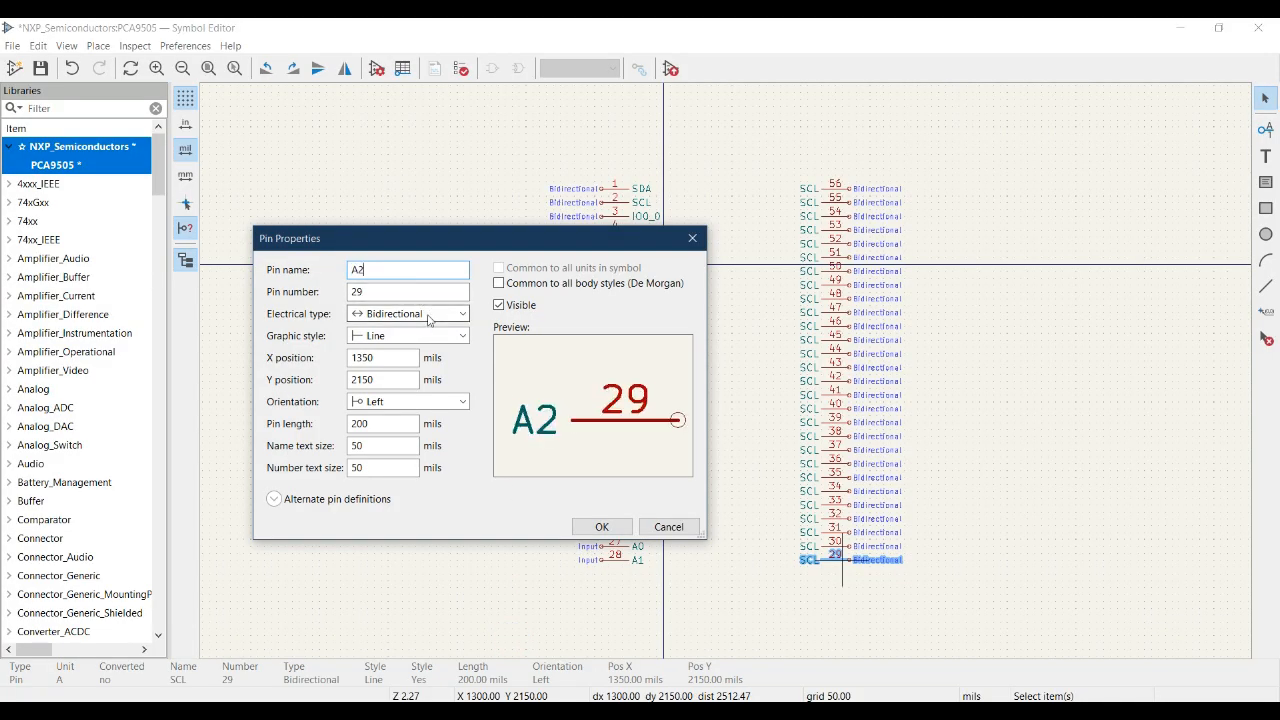
- Set pin 29's electrical type to Input and apply the pin properties
click(410, 314)
click(379, 331)
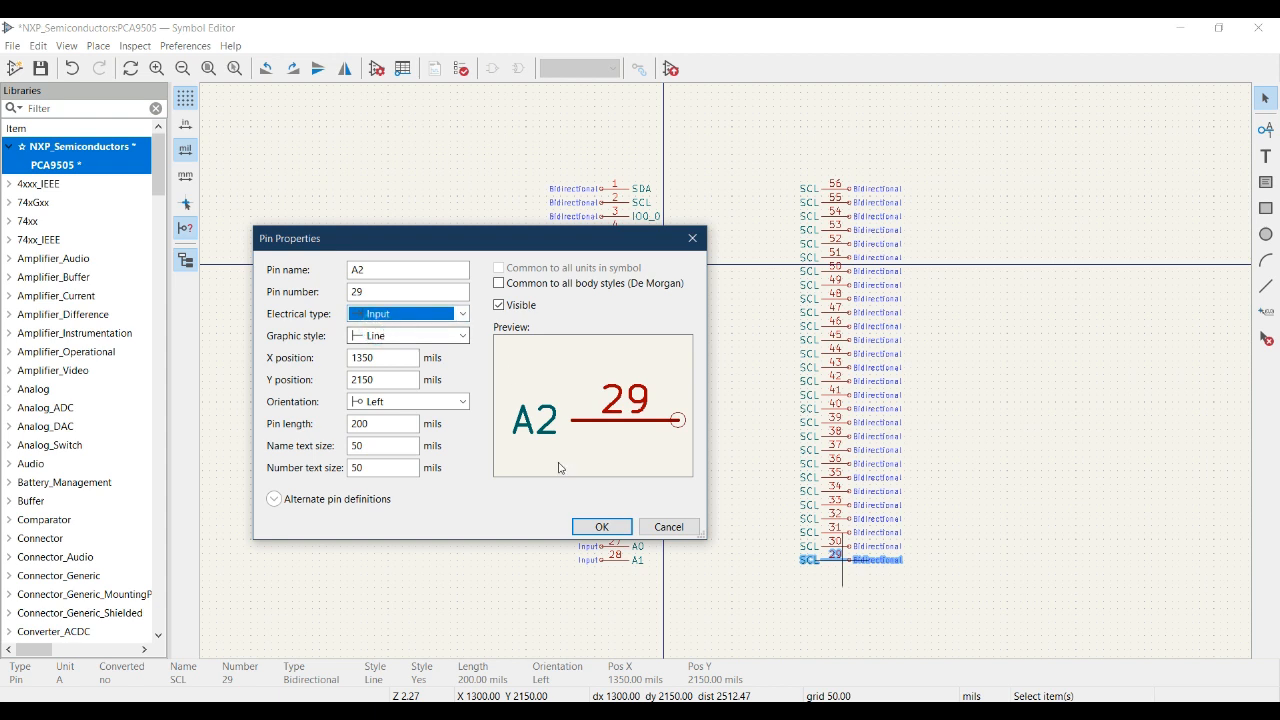
click(603, 527)
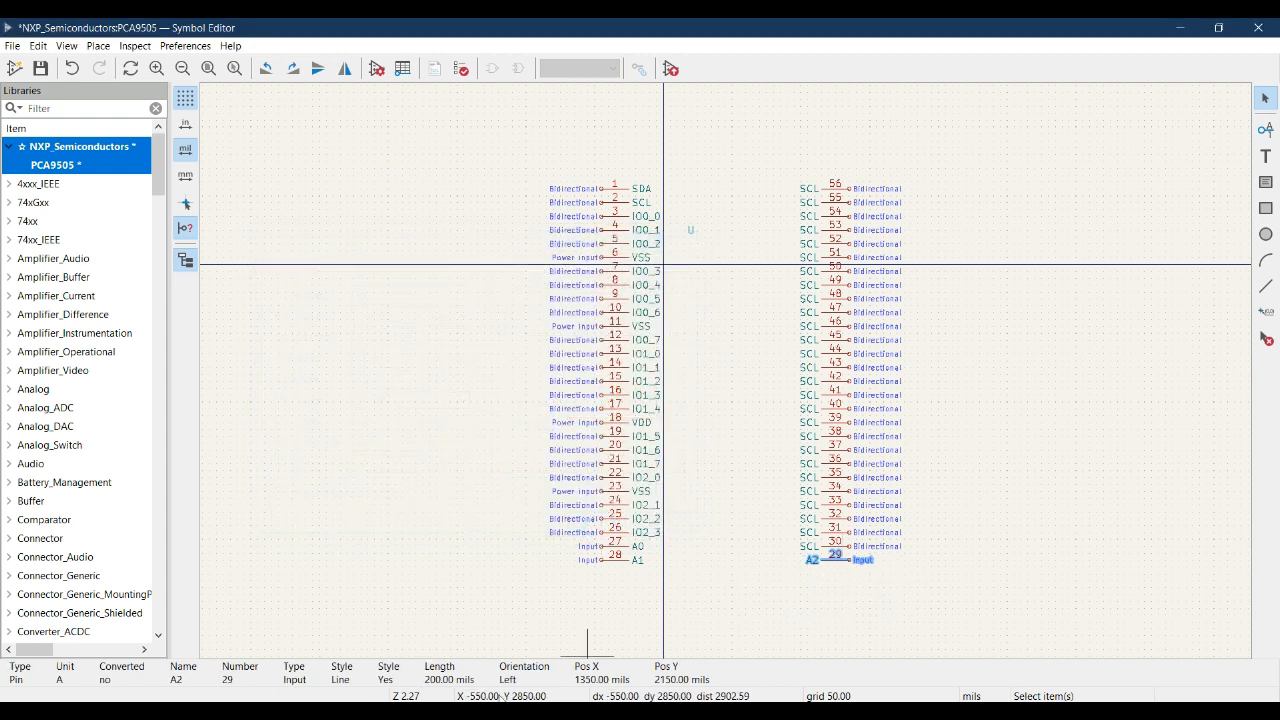
- Look up pin 30 in the datasheet pinout and change its pin name to OE
key(alt+Tab)
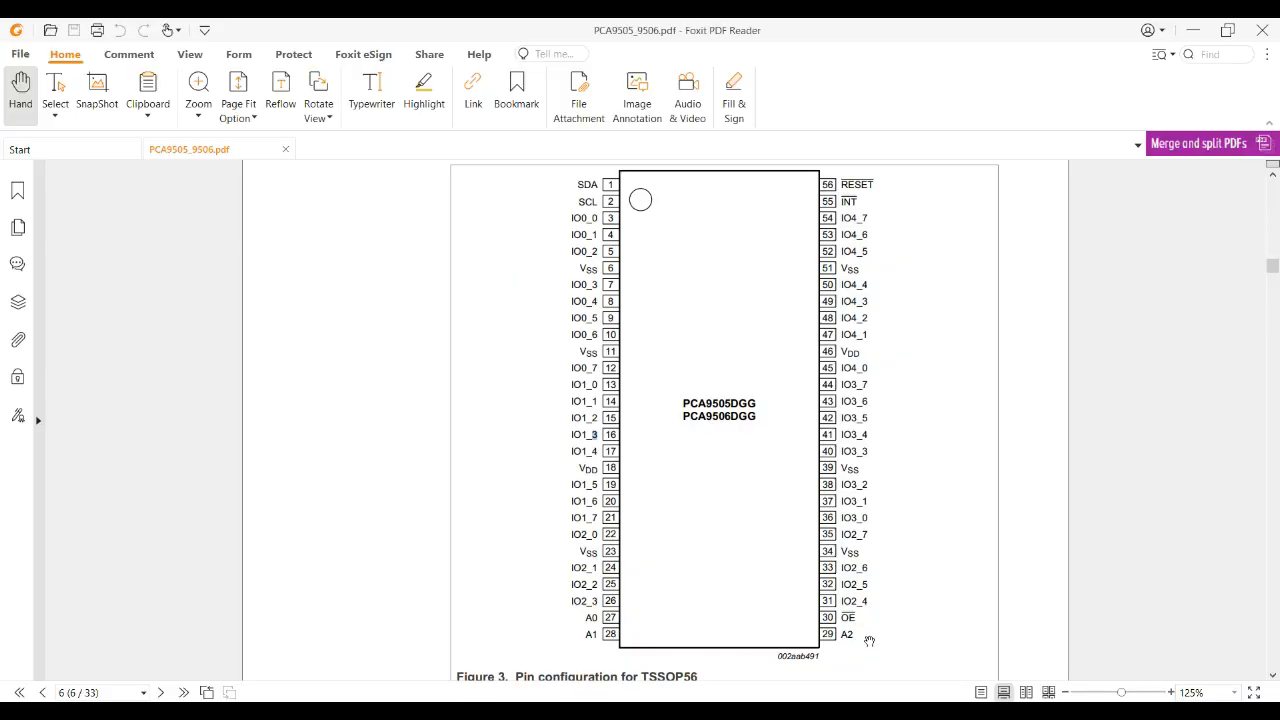
click(1193, 30)
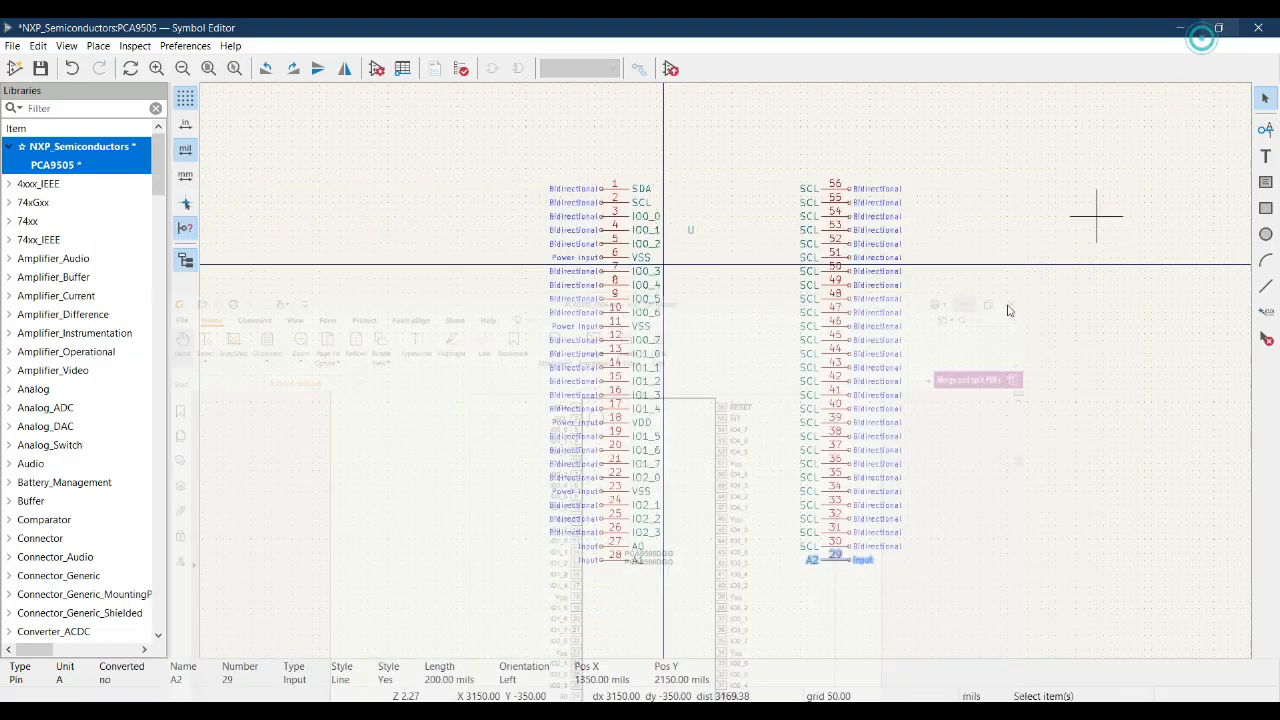
click(846, 561)
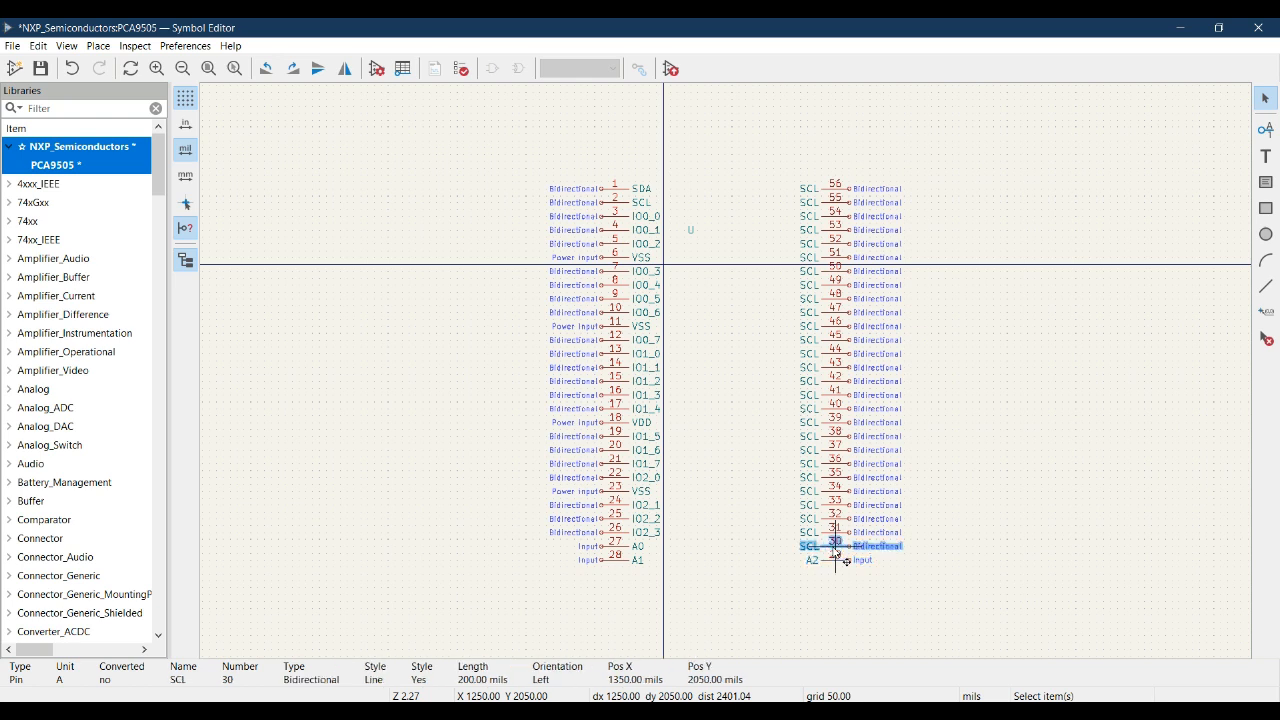
double_click(836, 552)
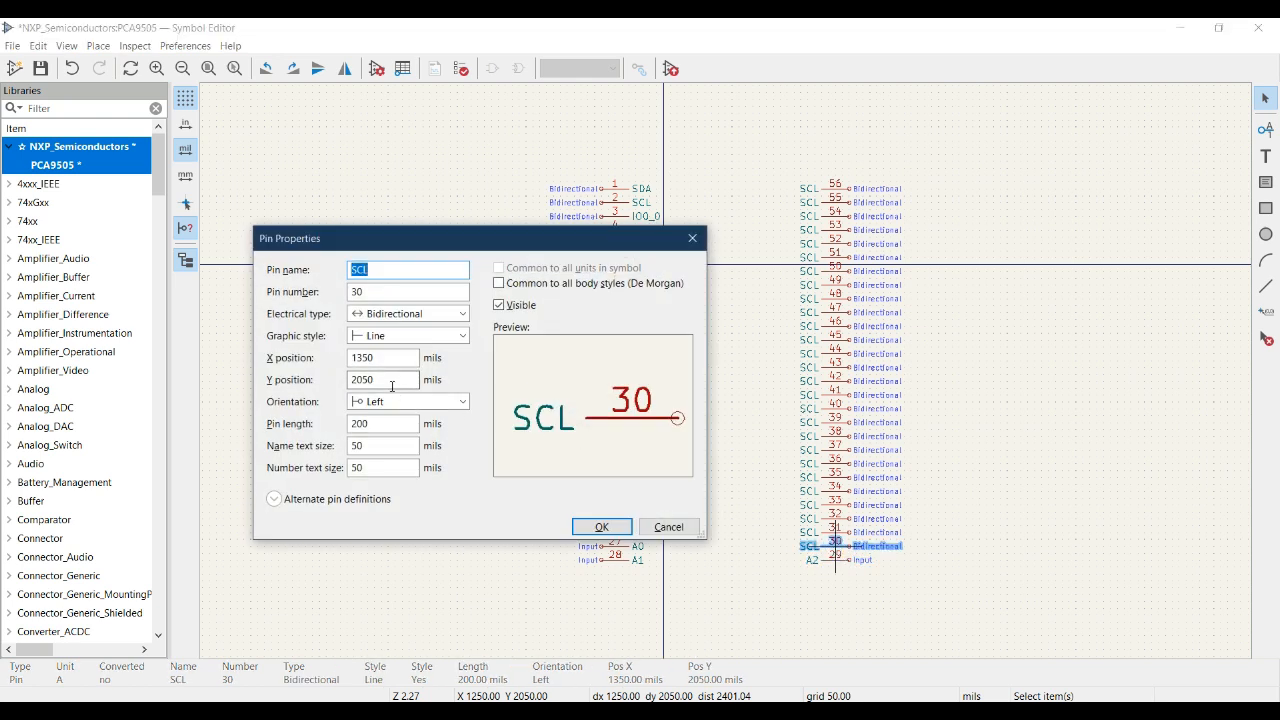
text(OE)
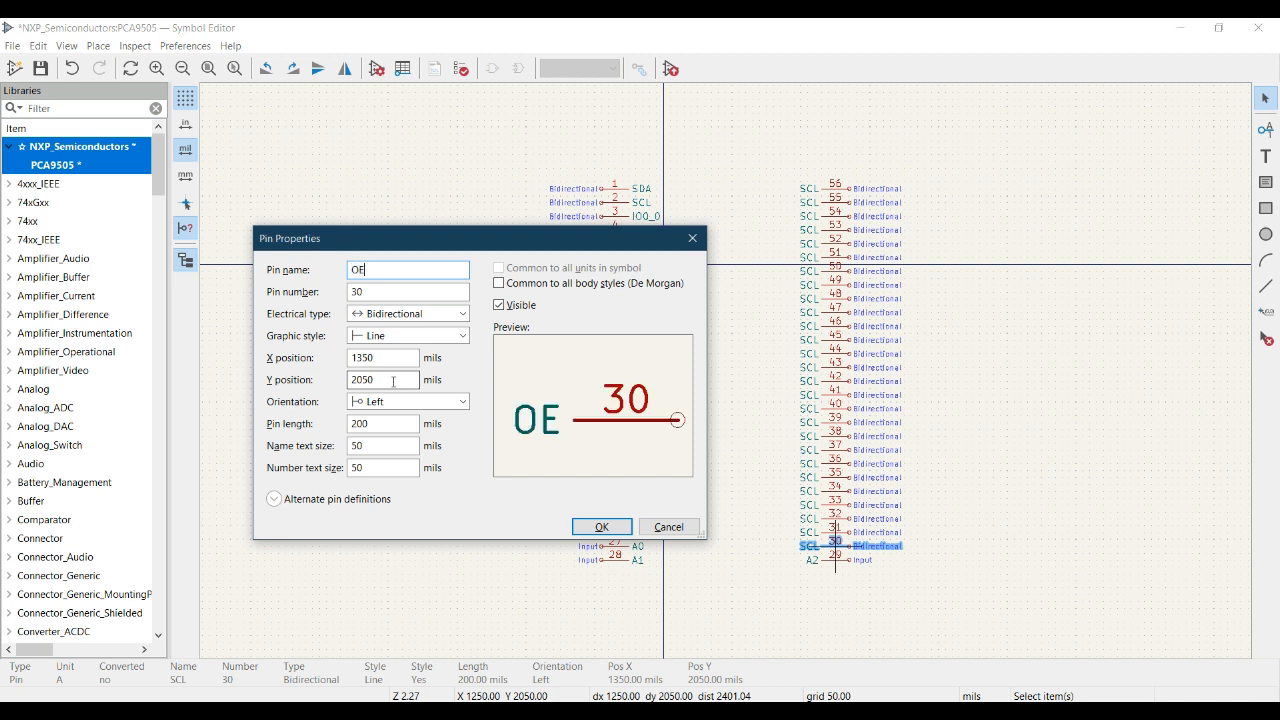
- Set pin 30's electrical type to Input, apply the properties and deselect the pin
click(405, 314)
click(390, 334)
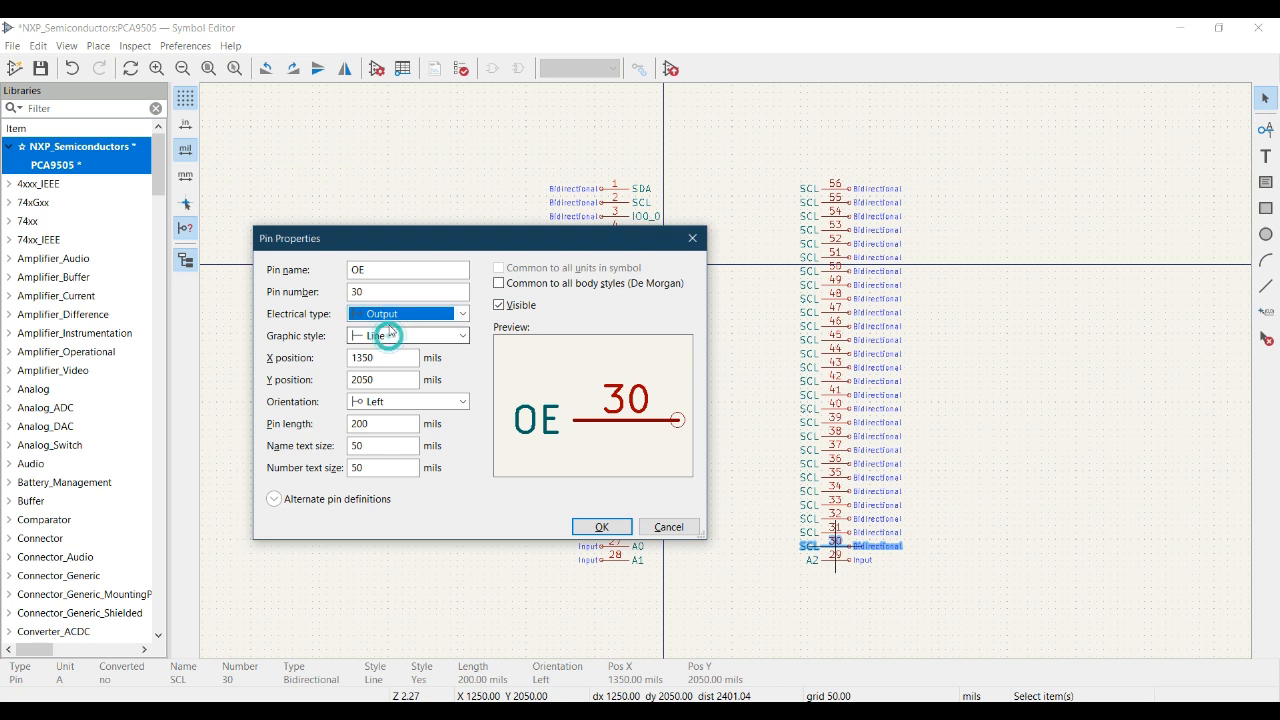
click(395, 314)
click(380, 331)
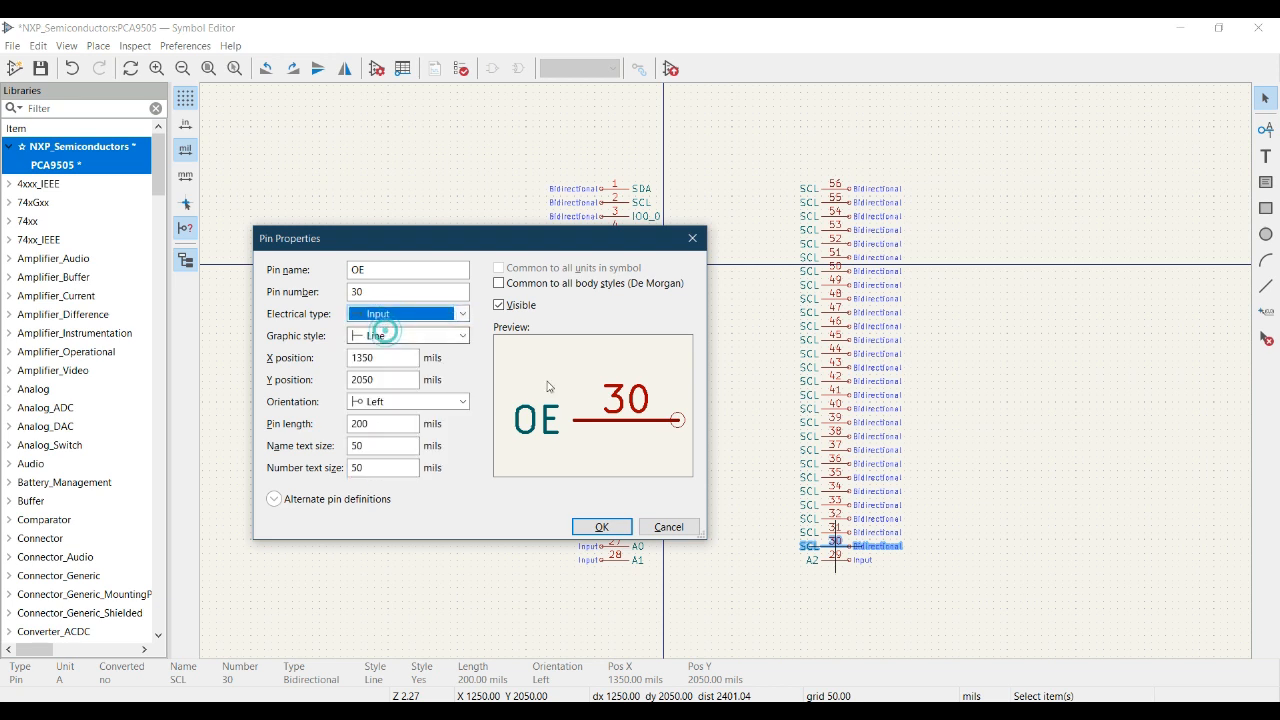
click(610, 529)
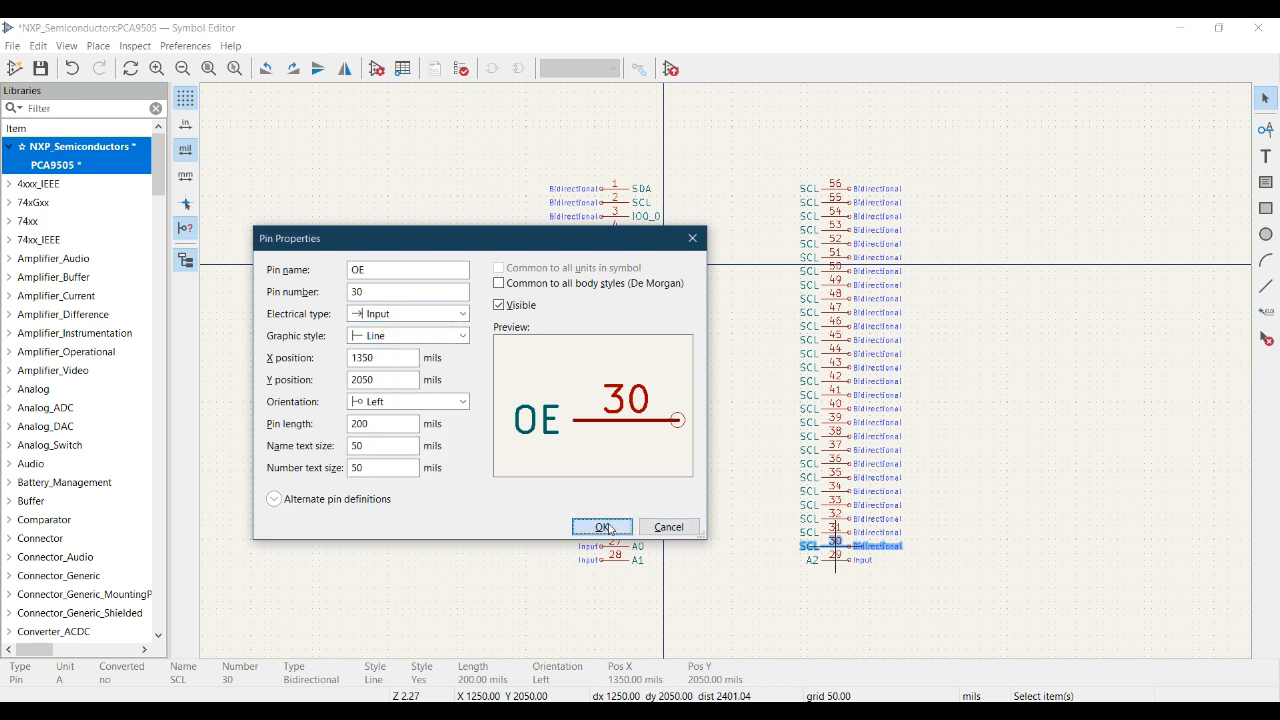
click(766, 592)
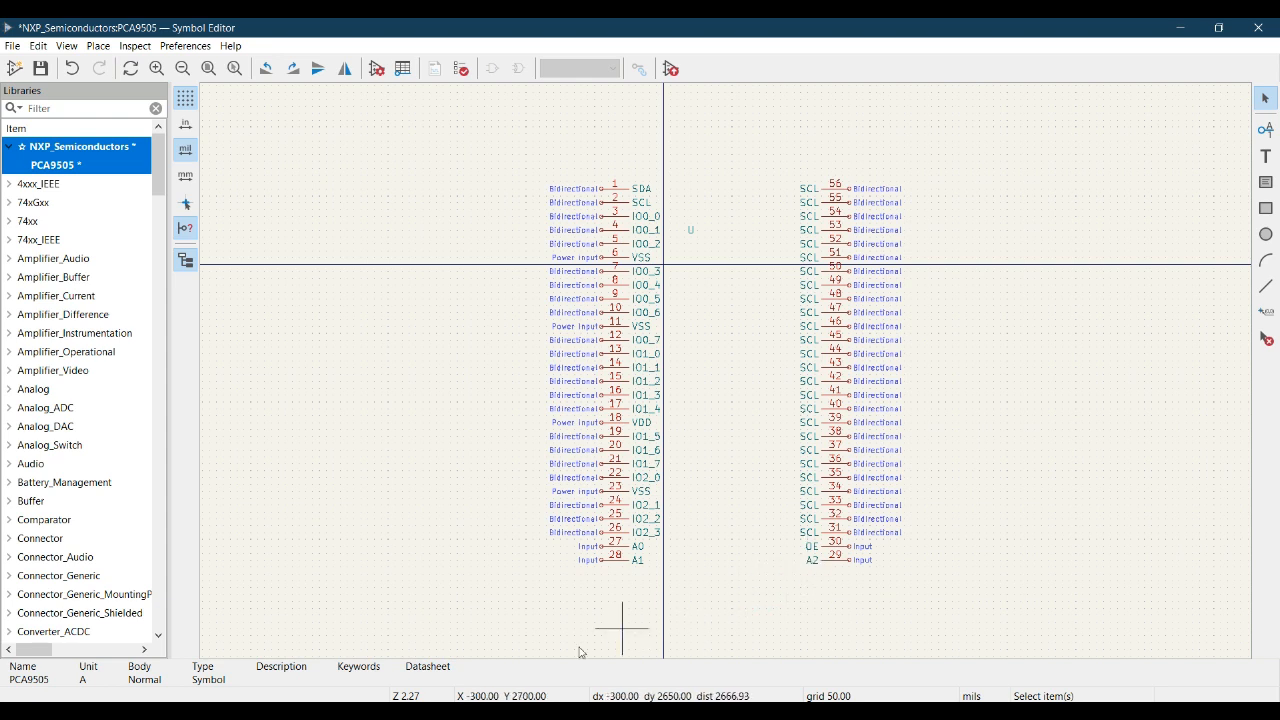
- Compare pin 30 with the datasheet and rename it ~{OE} so that its name is drawn with an overbar
key(alt+Tab)
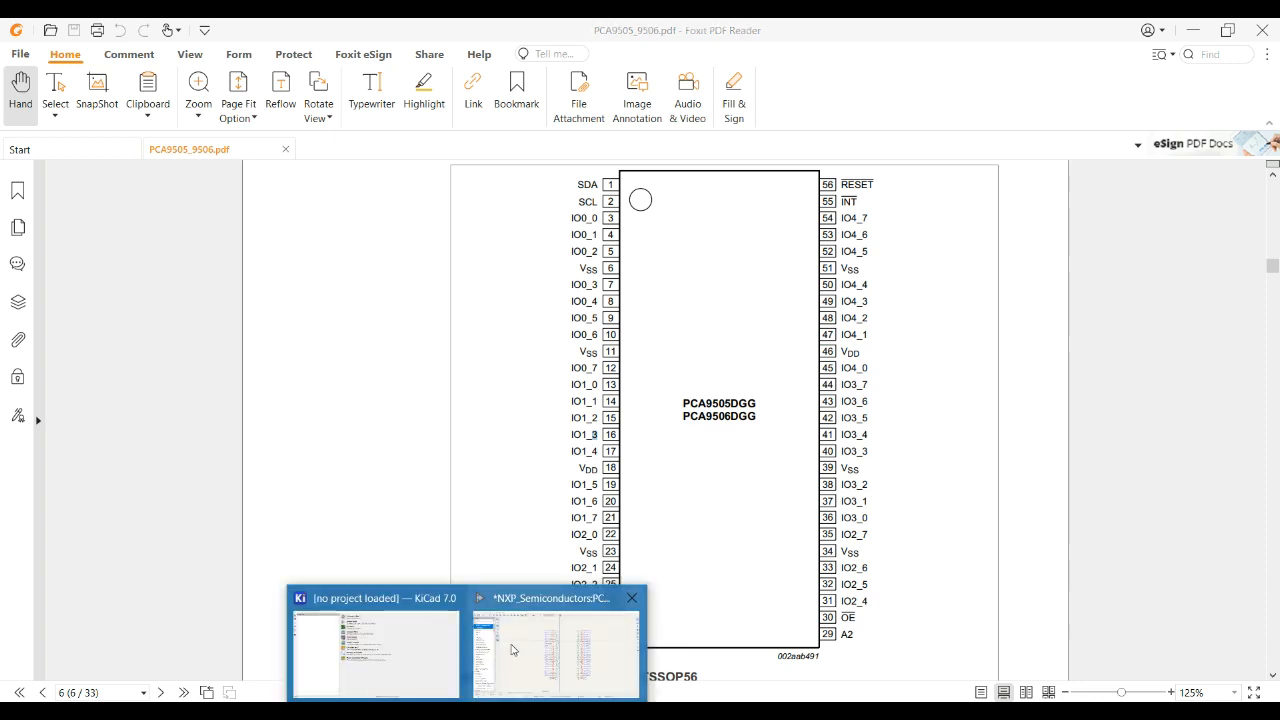
click(510, 645)
click(836, 546)
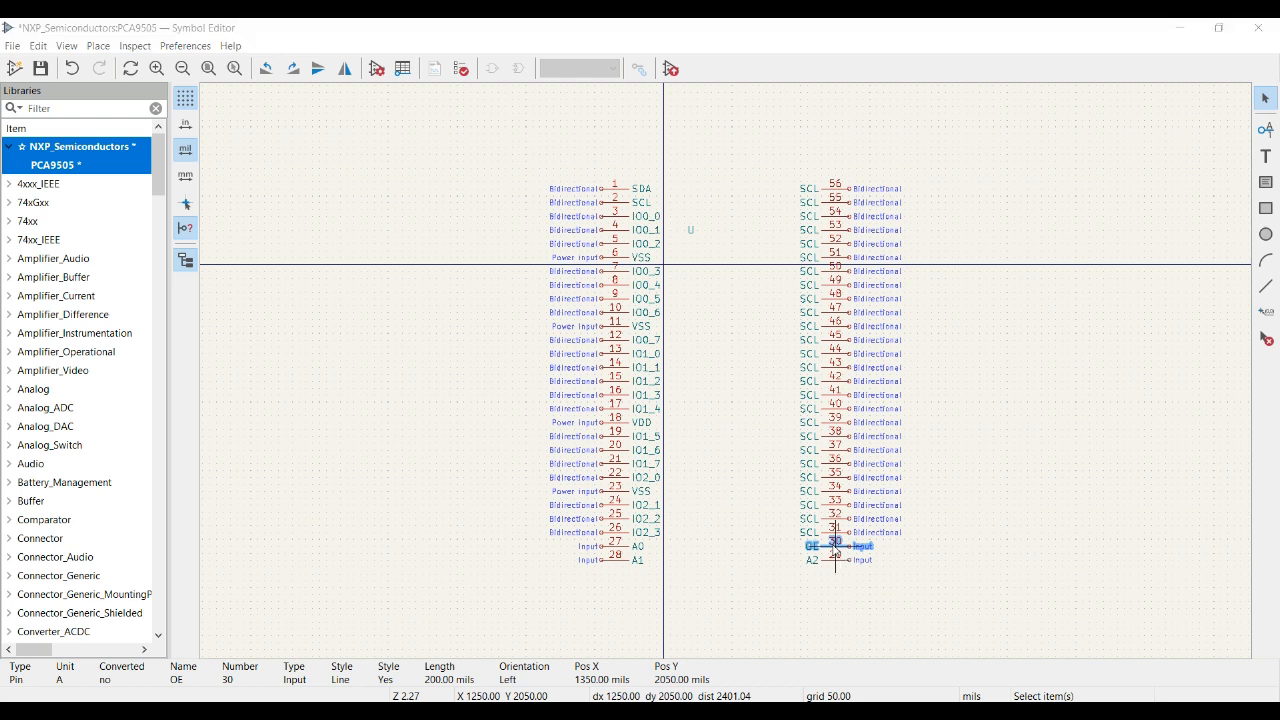
double_click(836, 548)
click(376, 274)
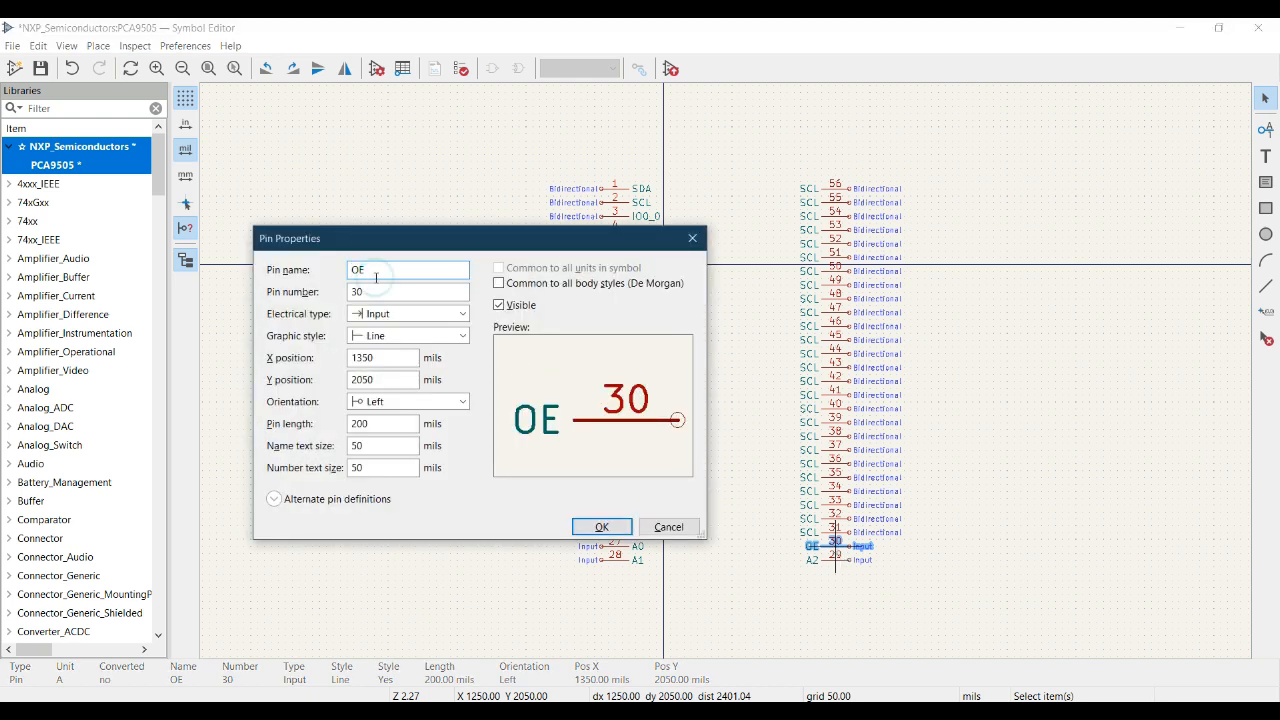
key(BackSpace)
key(BackSpace)
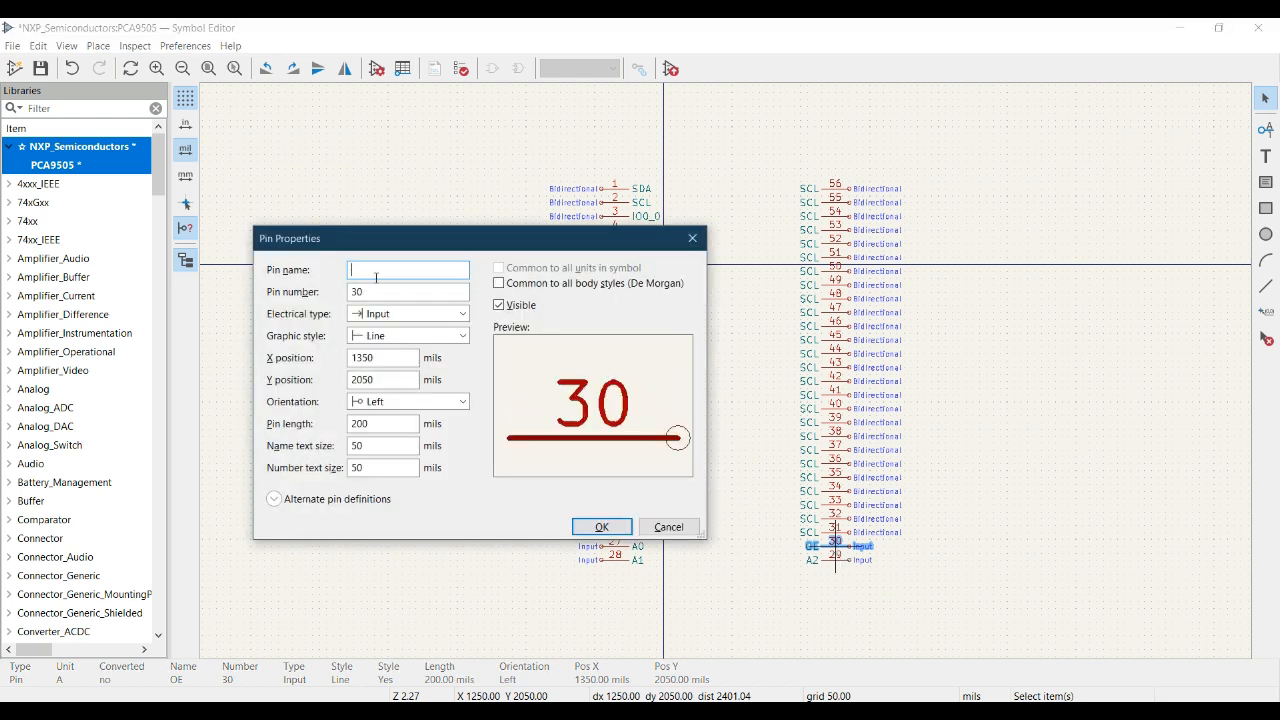
text(~{)
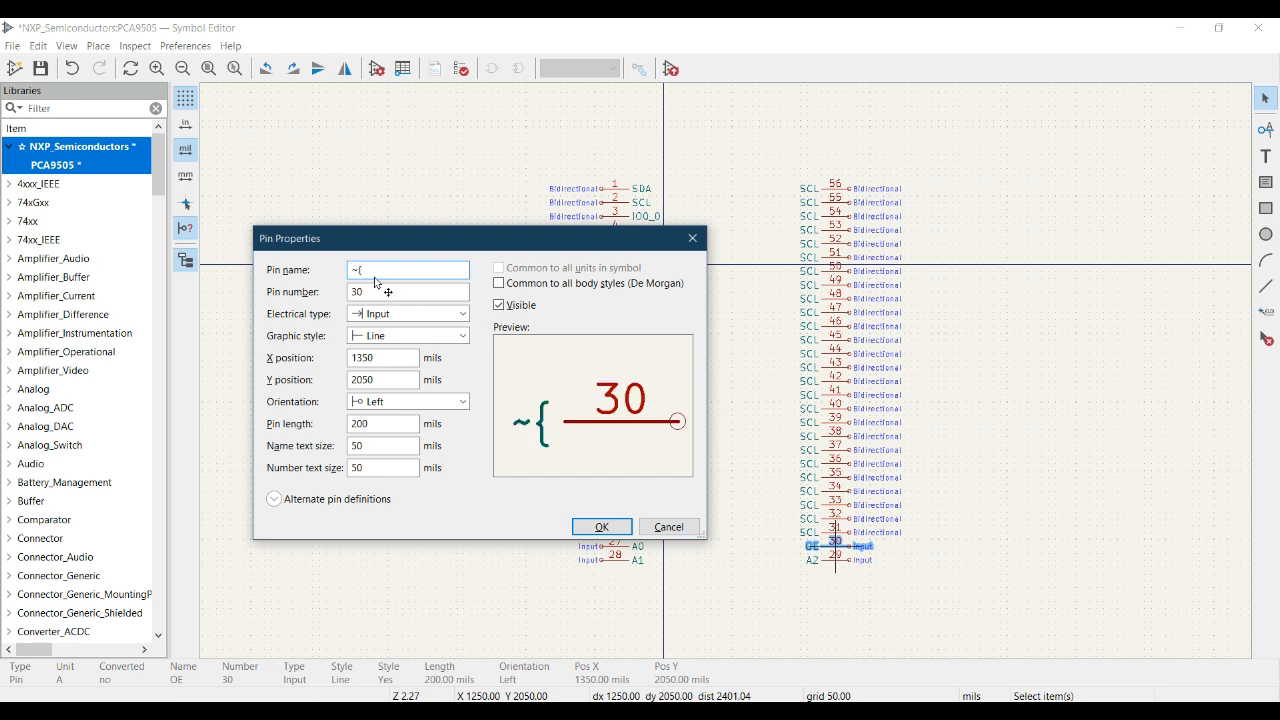
text(O)
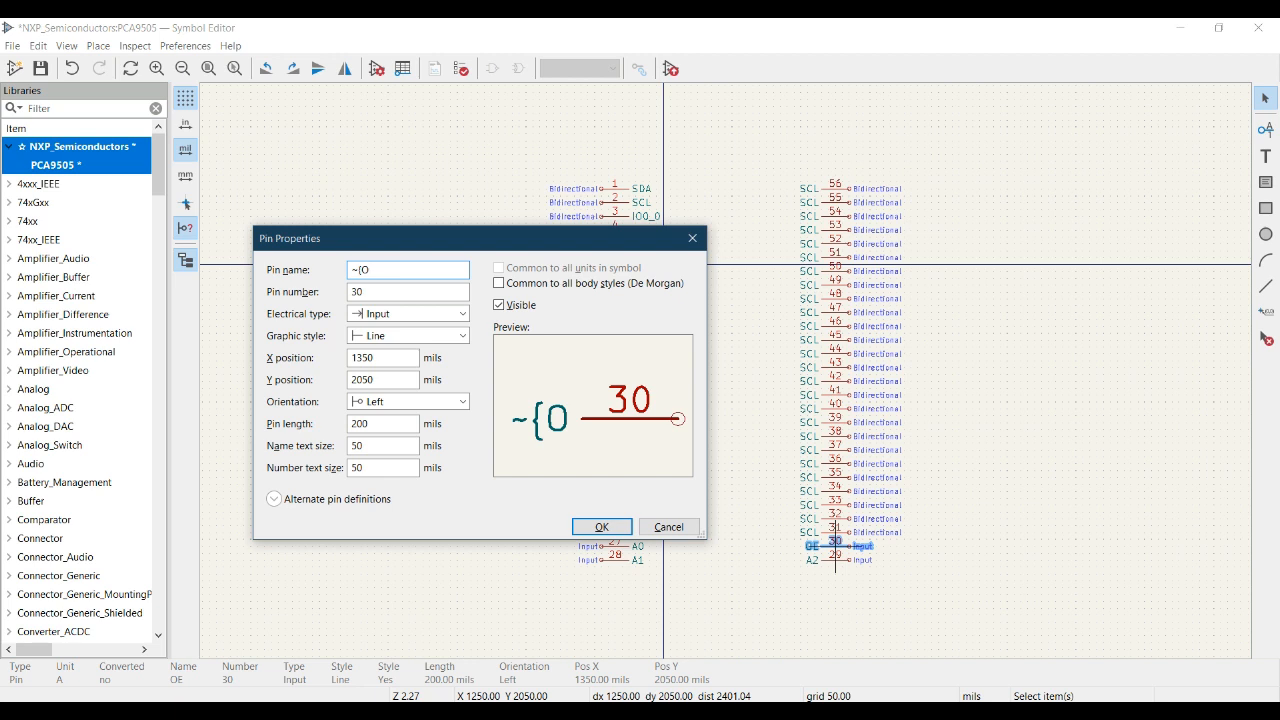
text(E})
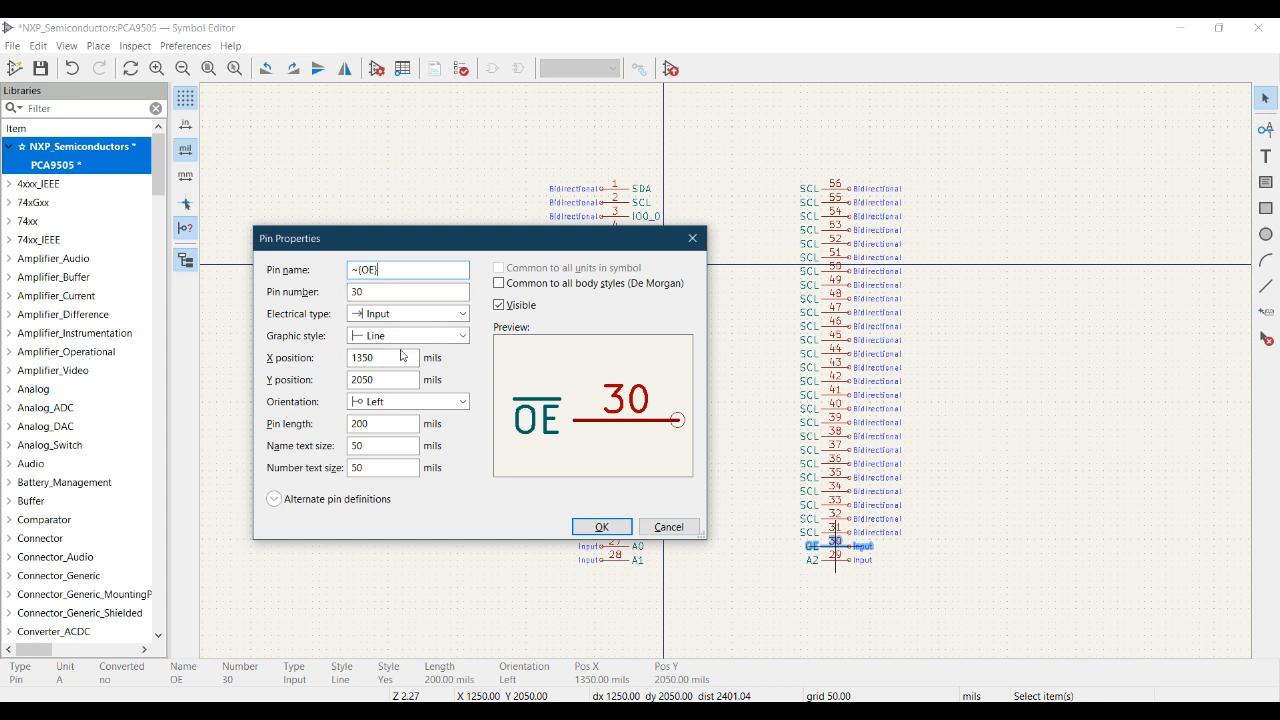
click(601, 528)
click(971, 636)
- Look up pin 31 in the datasheet and rename it IO2_4, keeping the Bidirectional electrical type
key(alt+Tab)
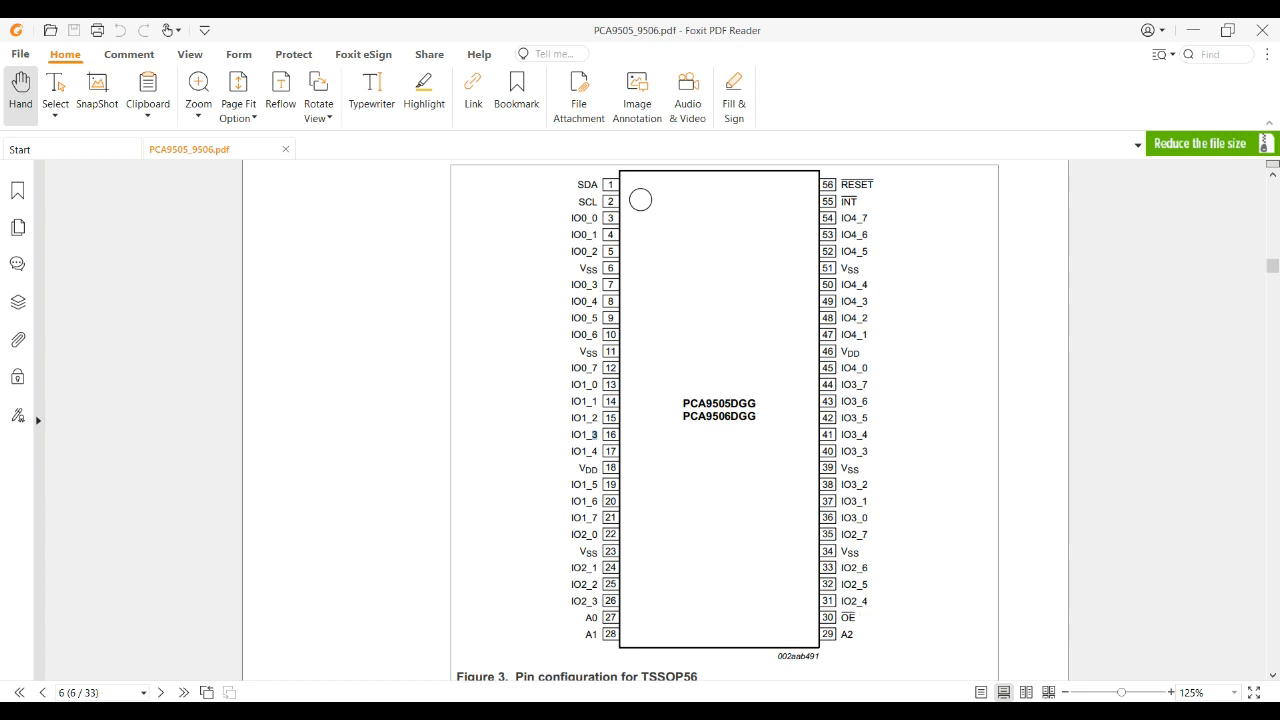
key(alt+Tab)
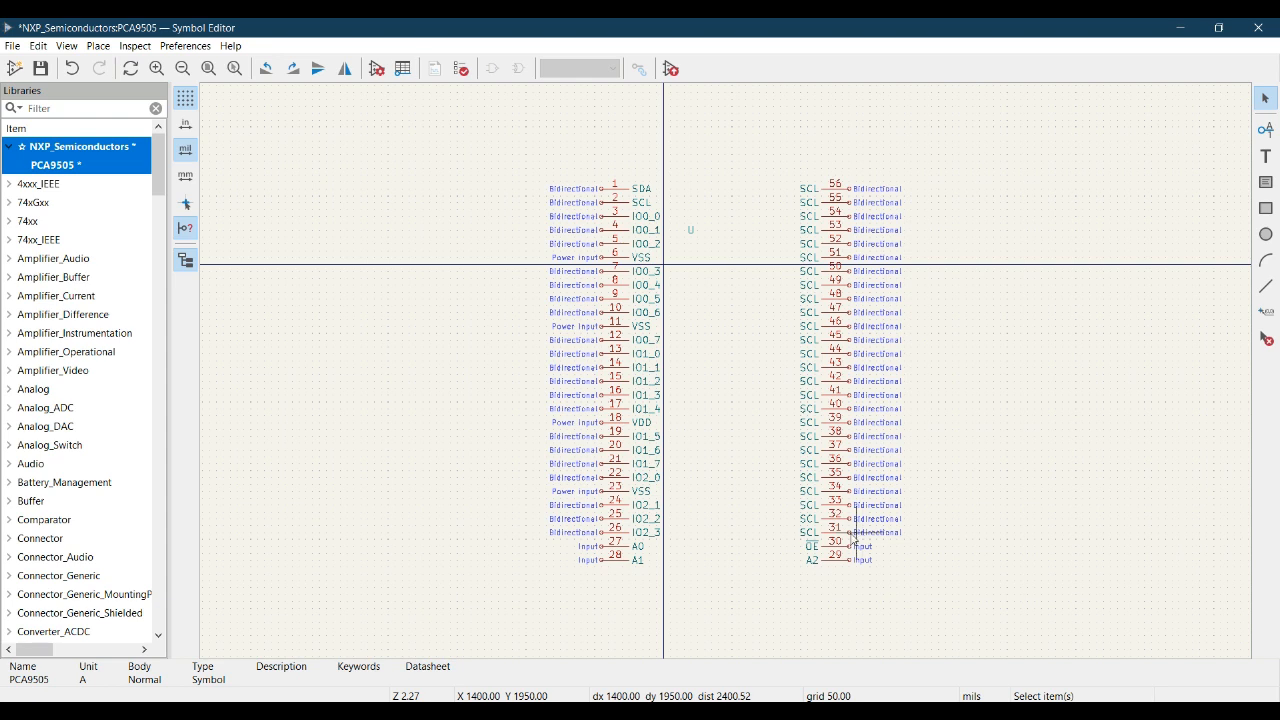
click(850, 534)
text(e)
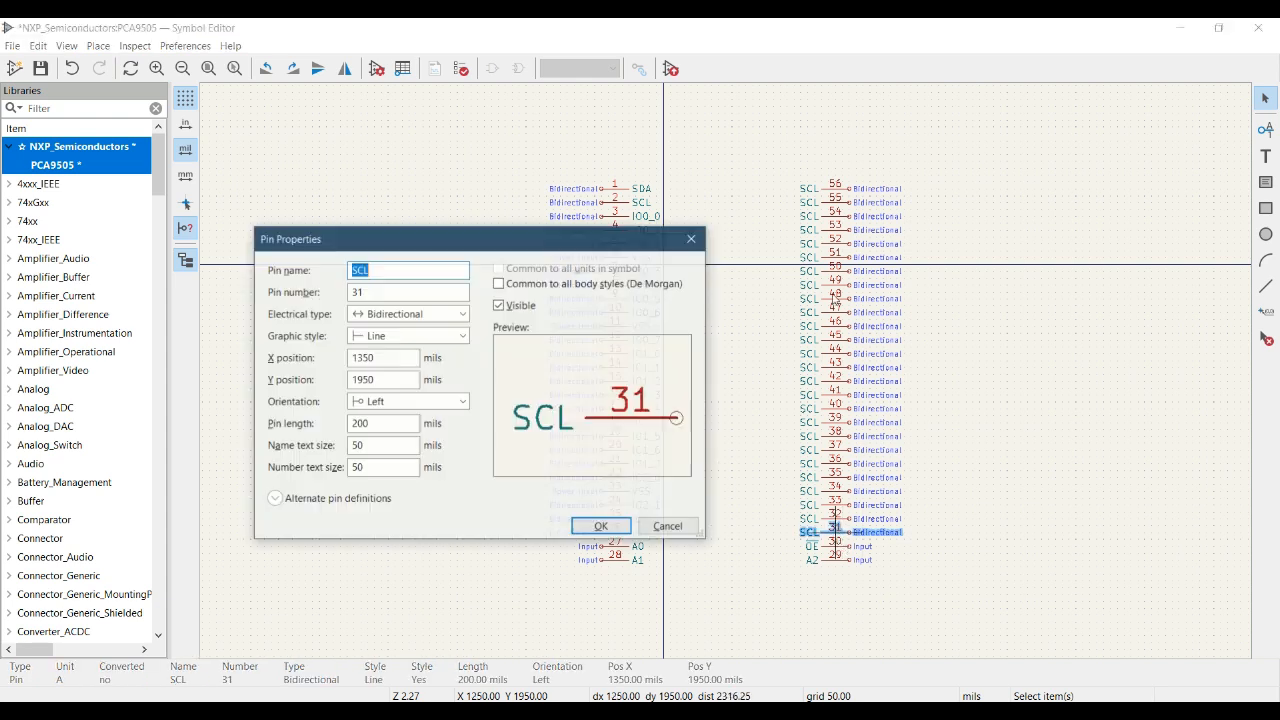
text(IO)
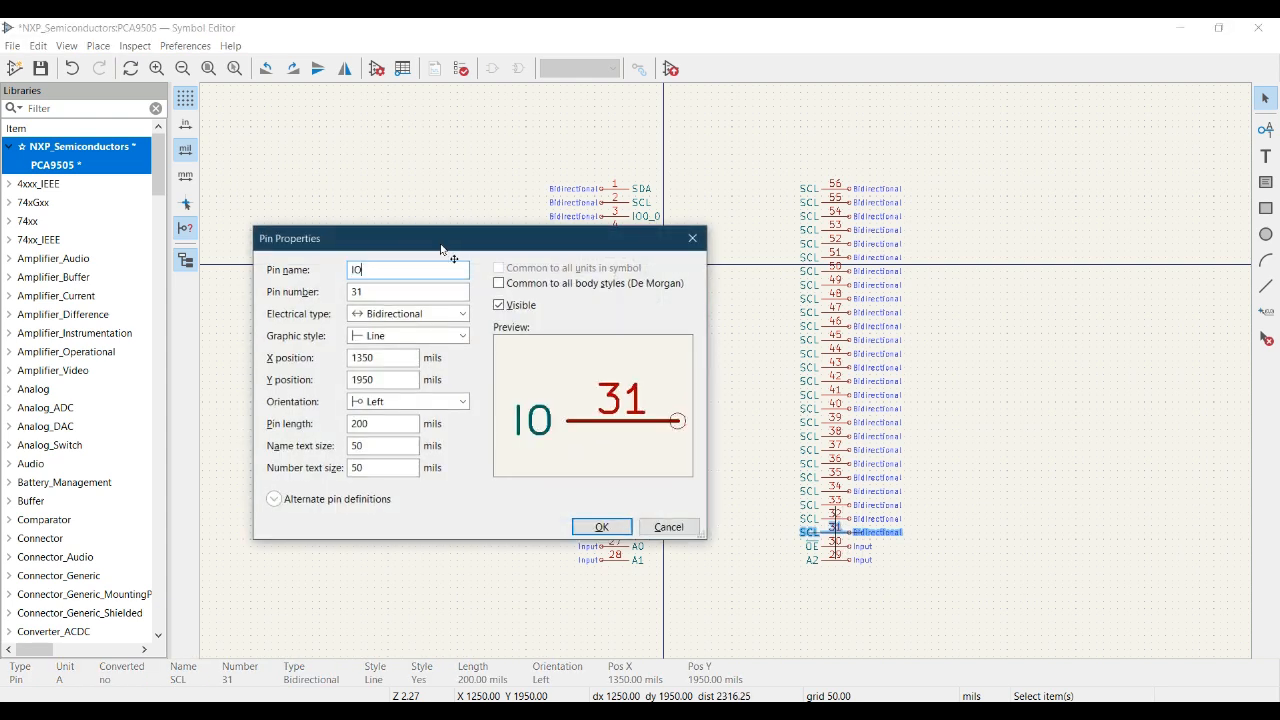
text(2_)
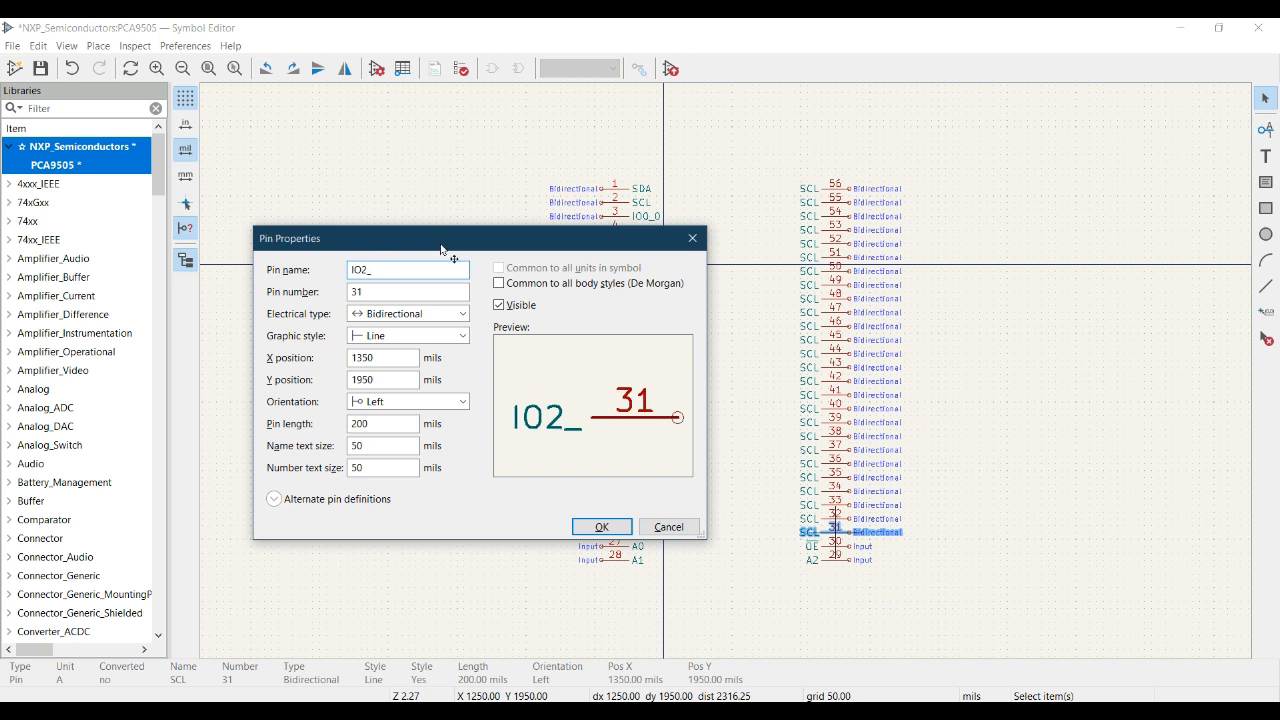
text(4)
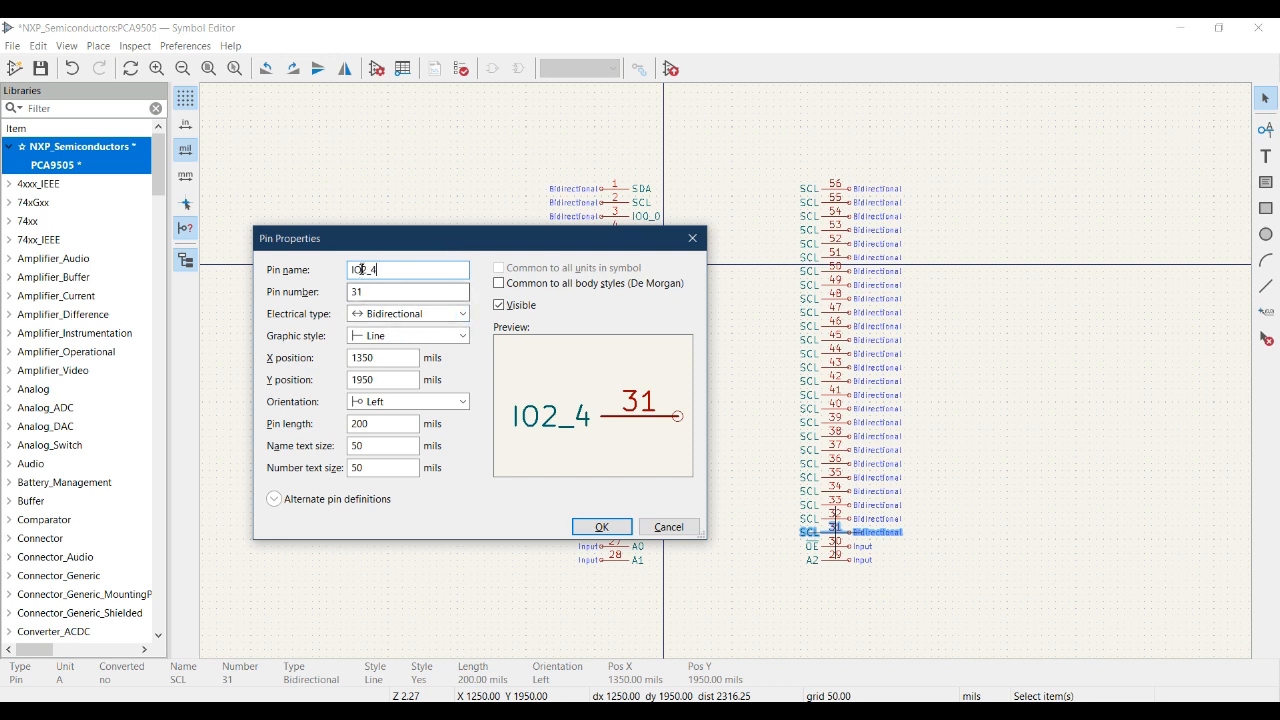
click(396, 269)
double_click(396, 269)
key(ctrl+c)
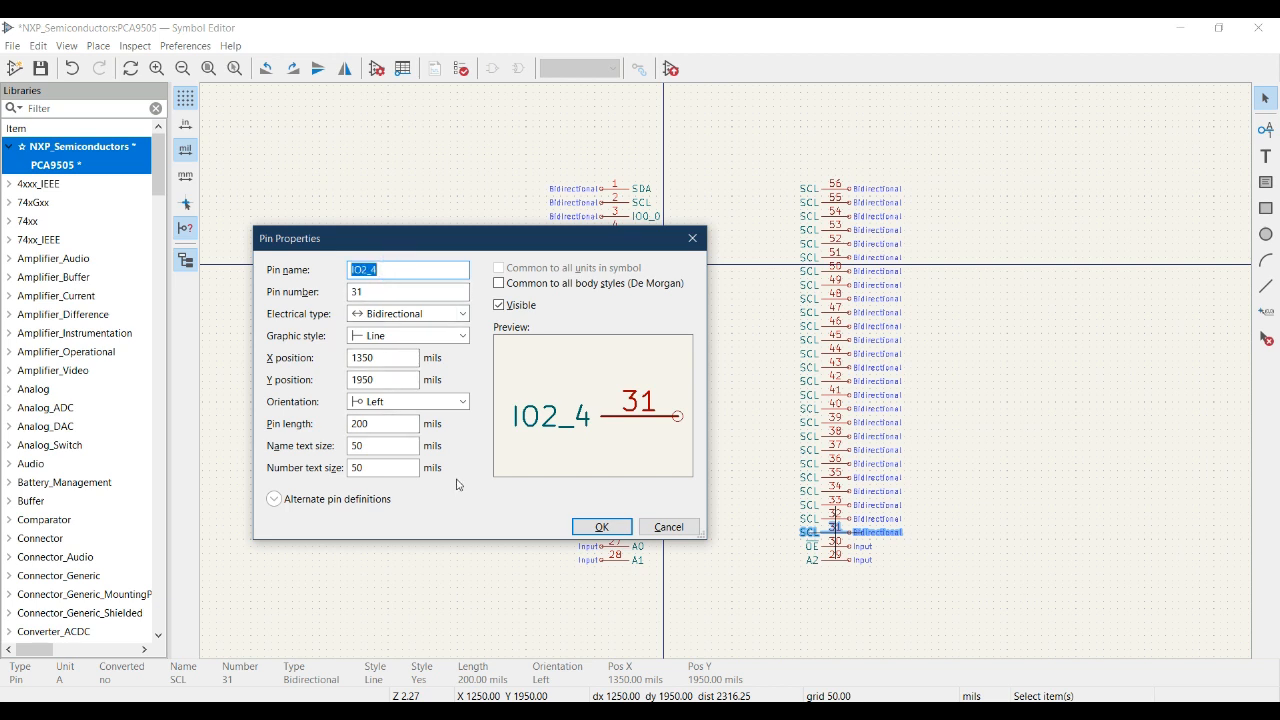
click(392, 269)
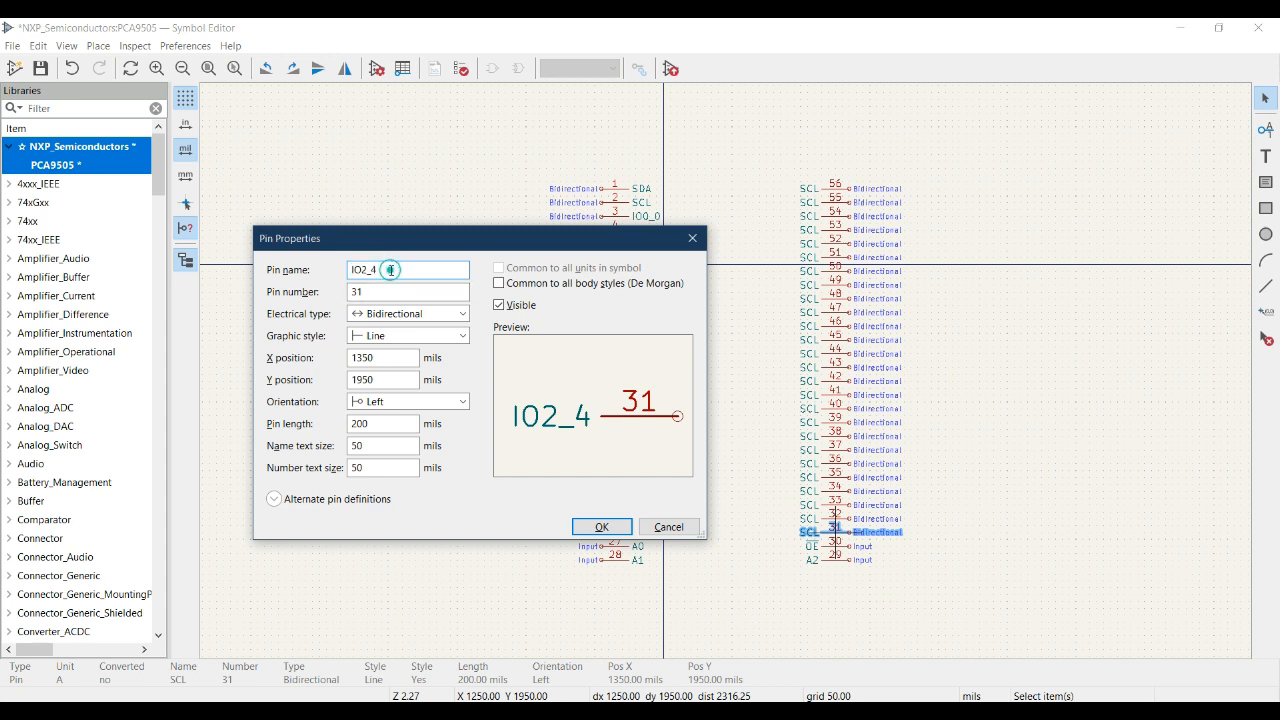
click(609, 530)
- Look up pin 32 in the datasheet pinout and rename it IO2_5 in the symbol
key(alt+Tab)
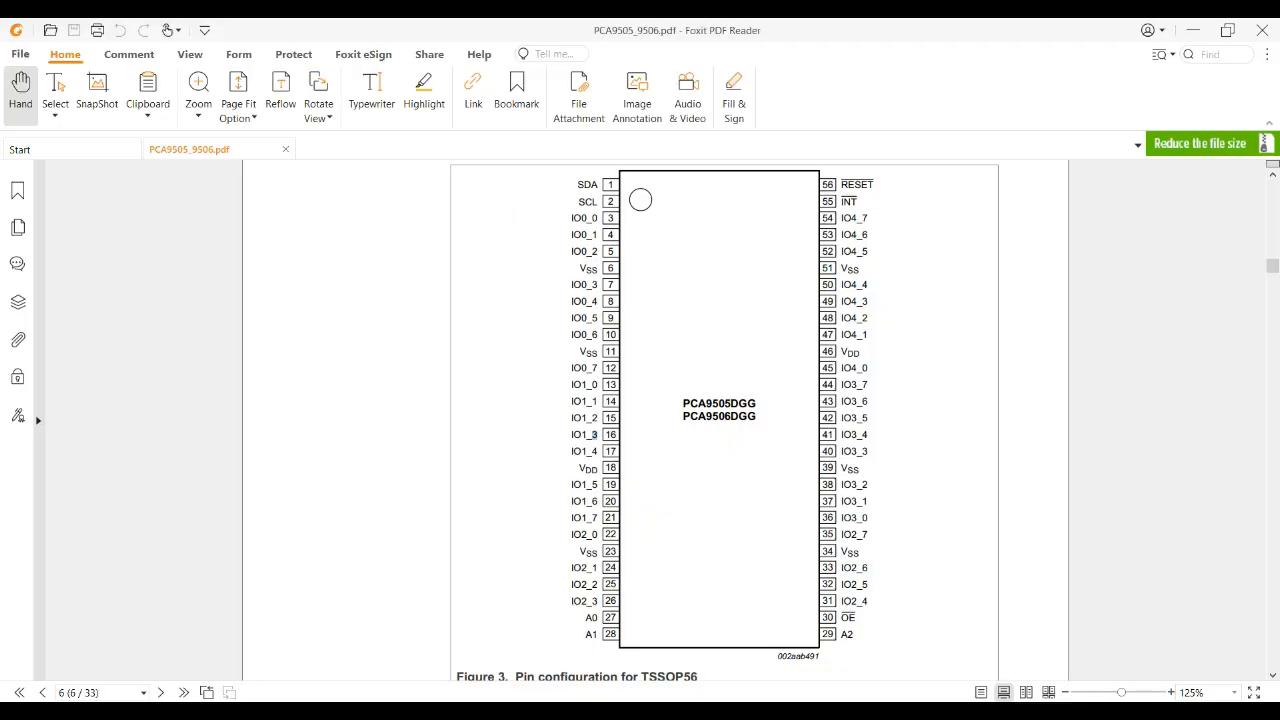
key(alt+Tab)
click(834, 519)
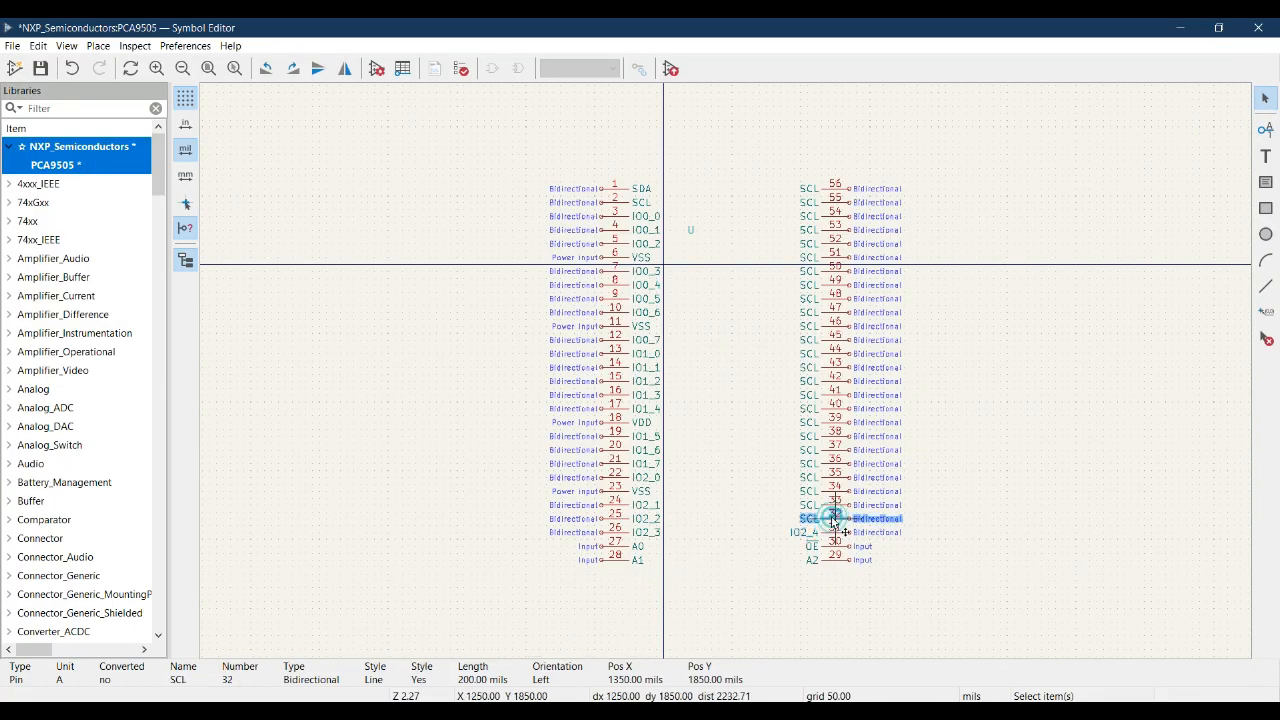
double_click(834, 519)
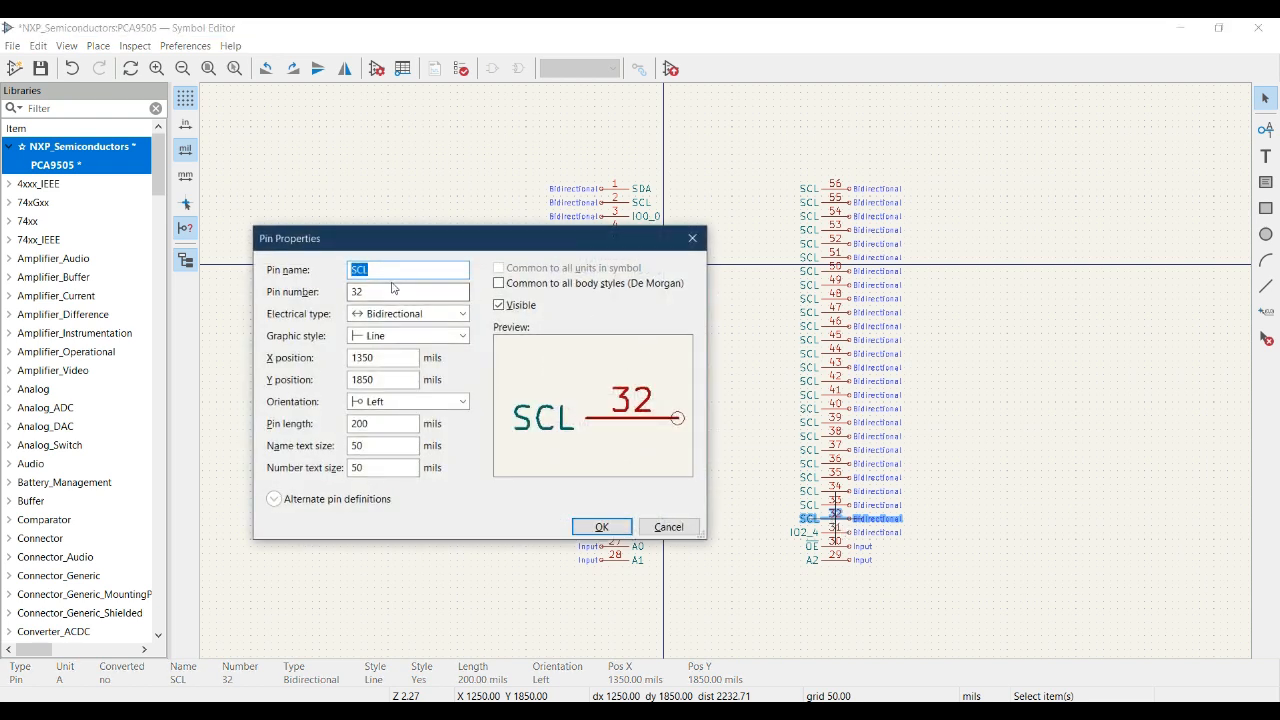
key(ctrl+v)
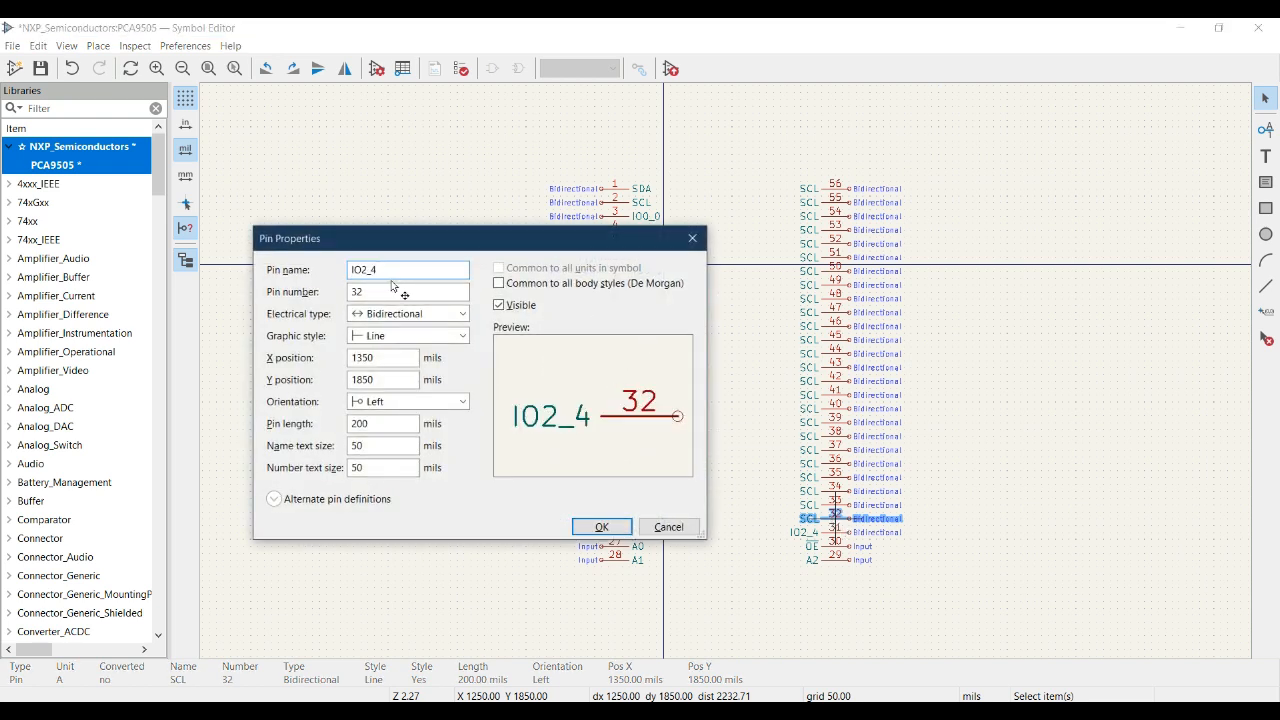
key(BackSpace)
text(5)
click(605, 527)
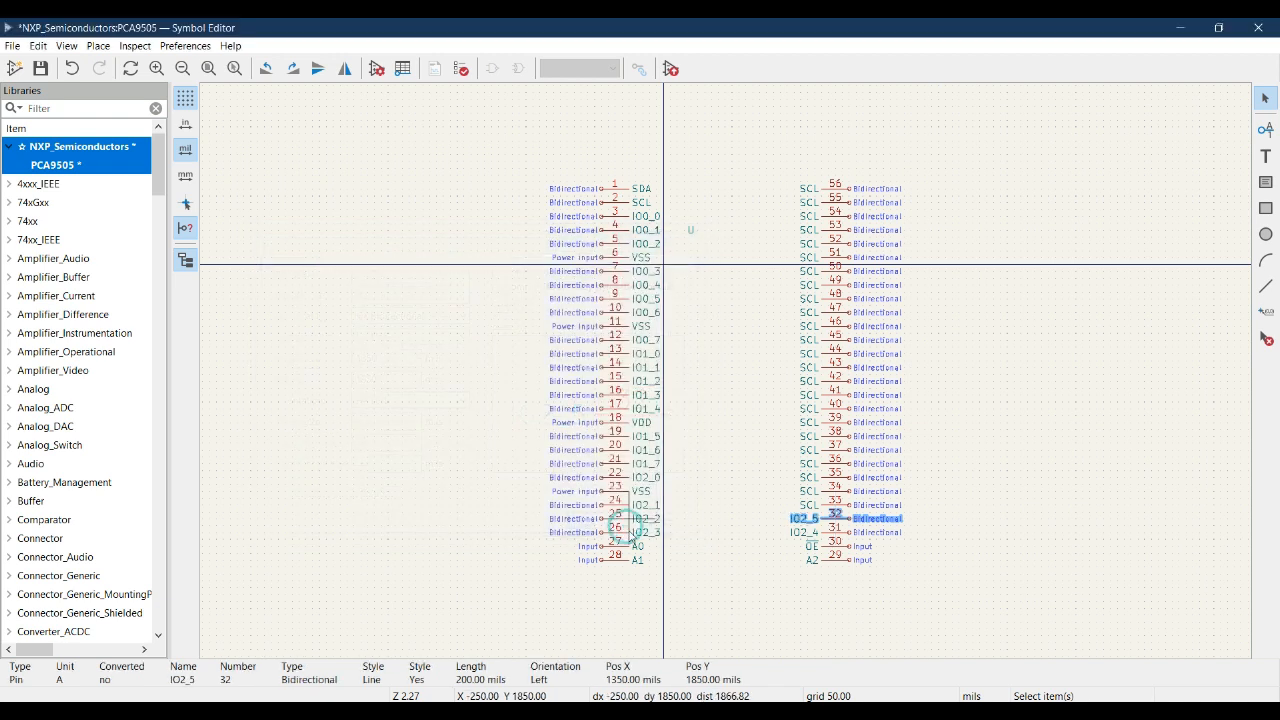
- Check pin 33 in the datasheet pinout and change its symbol pin name to IO2_6
key(alt+Tab)
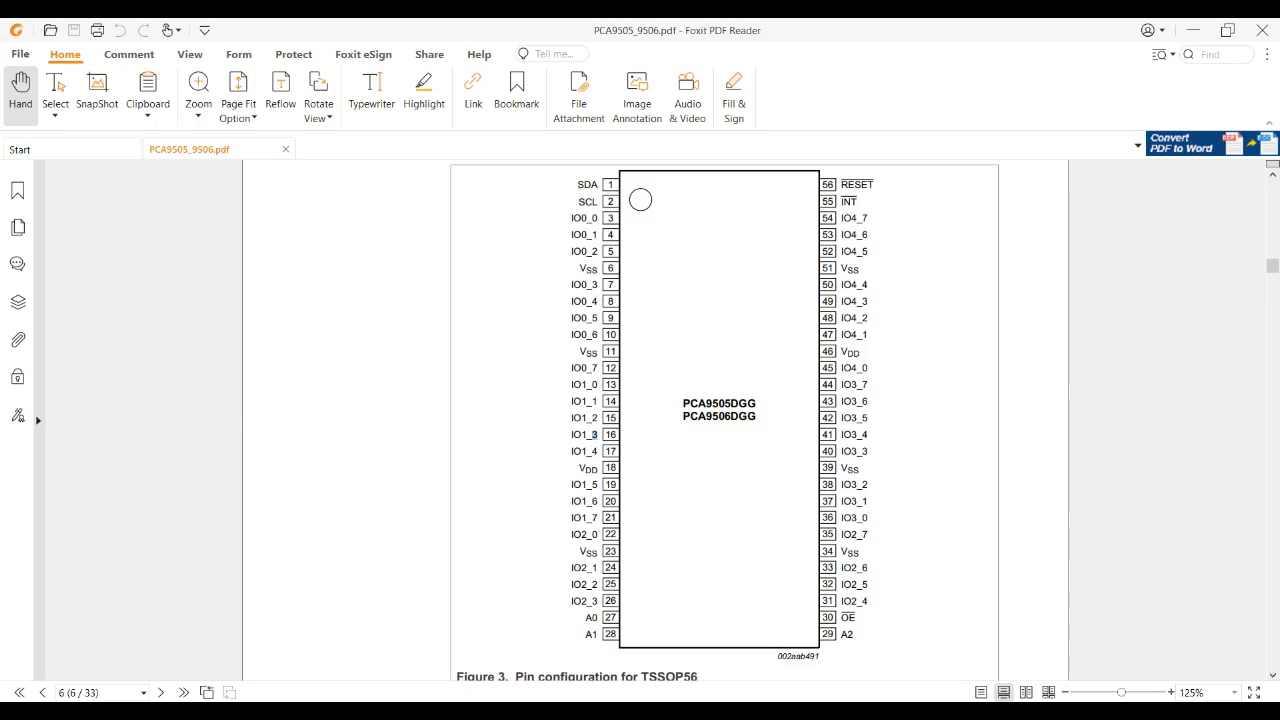
key(alt+Tab)
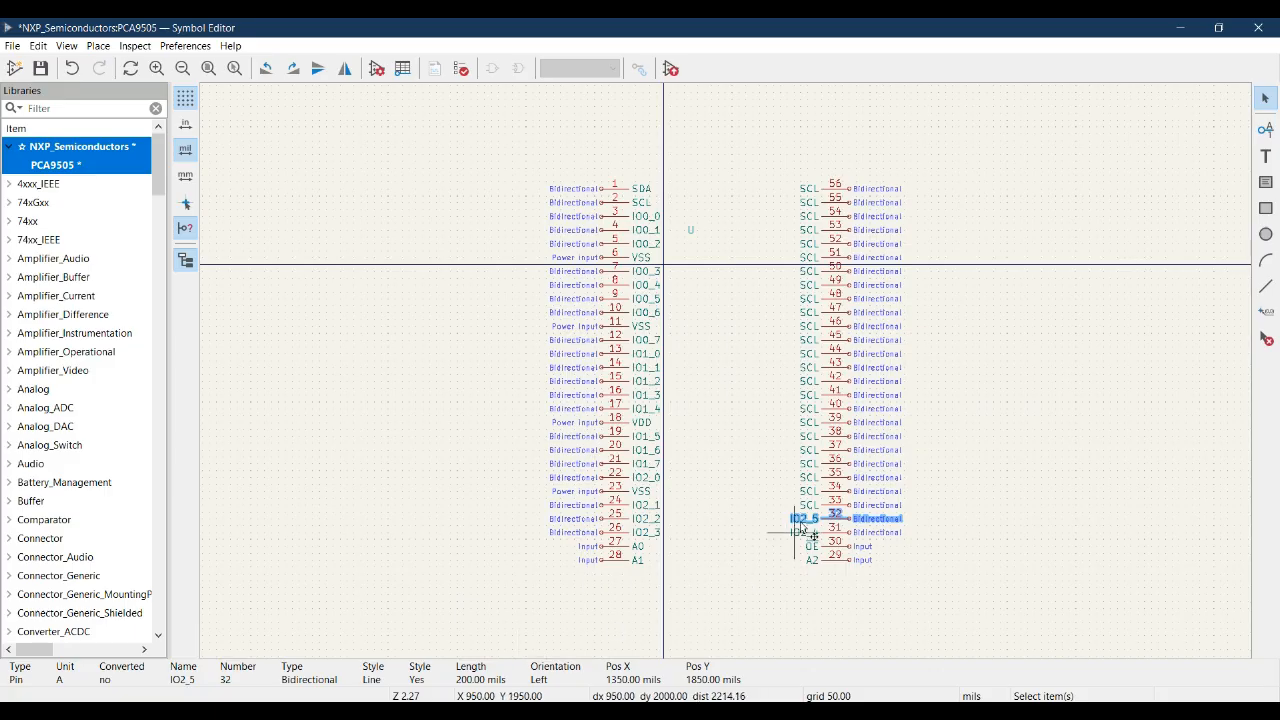
click(830, 505)
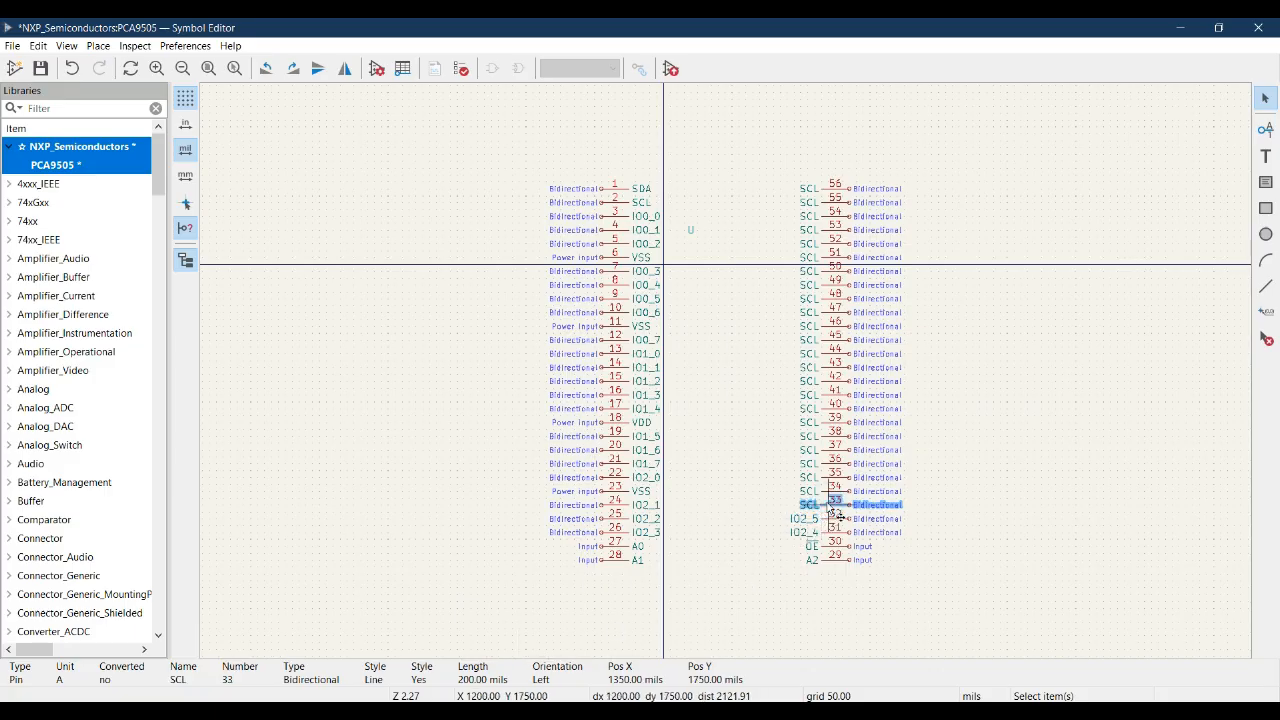
double_click(830, 505)
text(IO2_4)
key(BackSpace)
text(6)
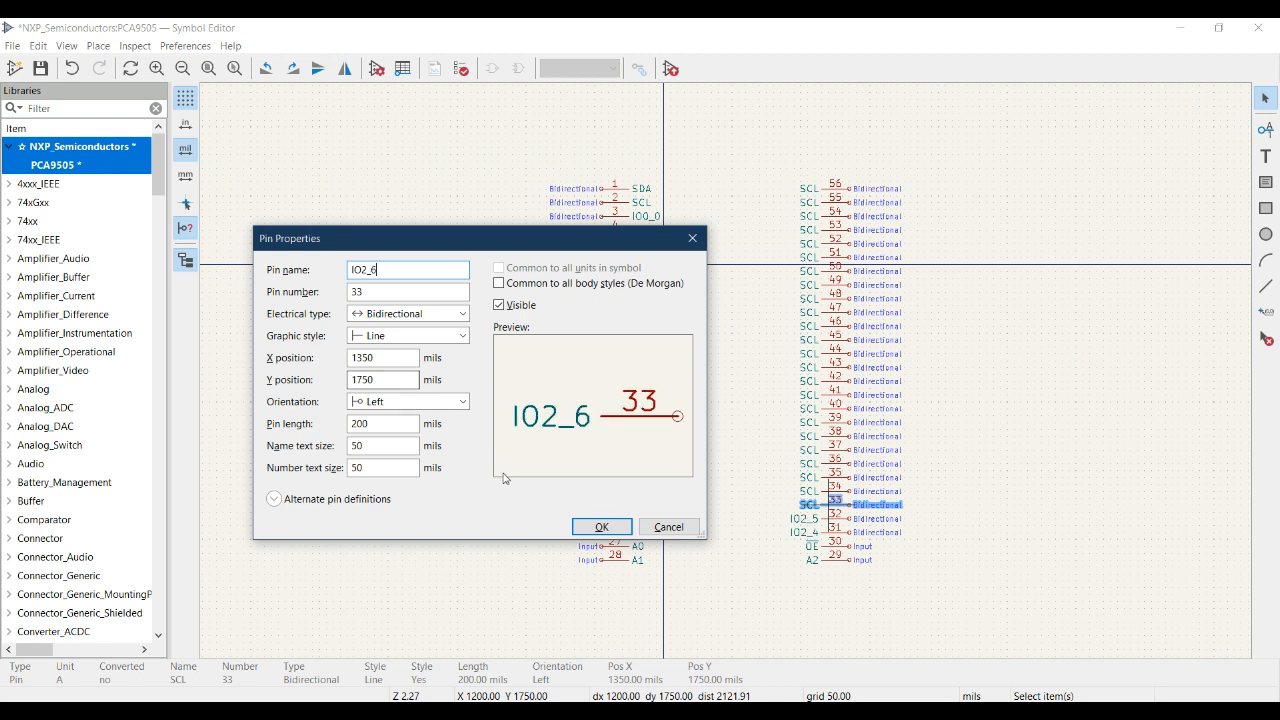
click(604, 531)
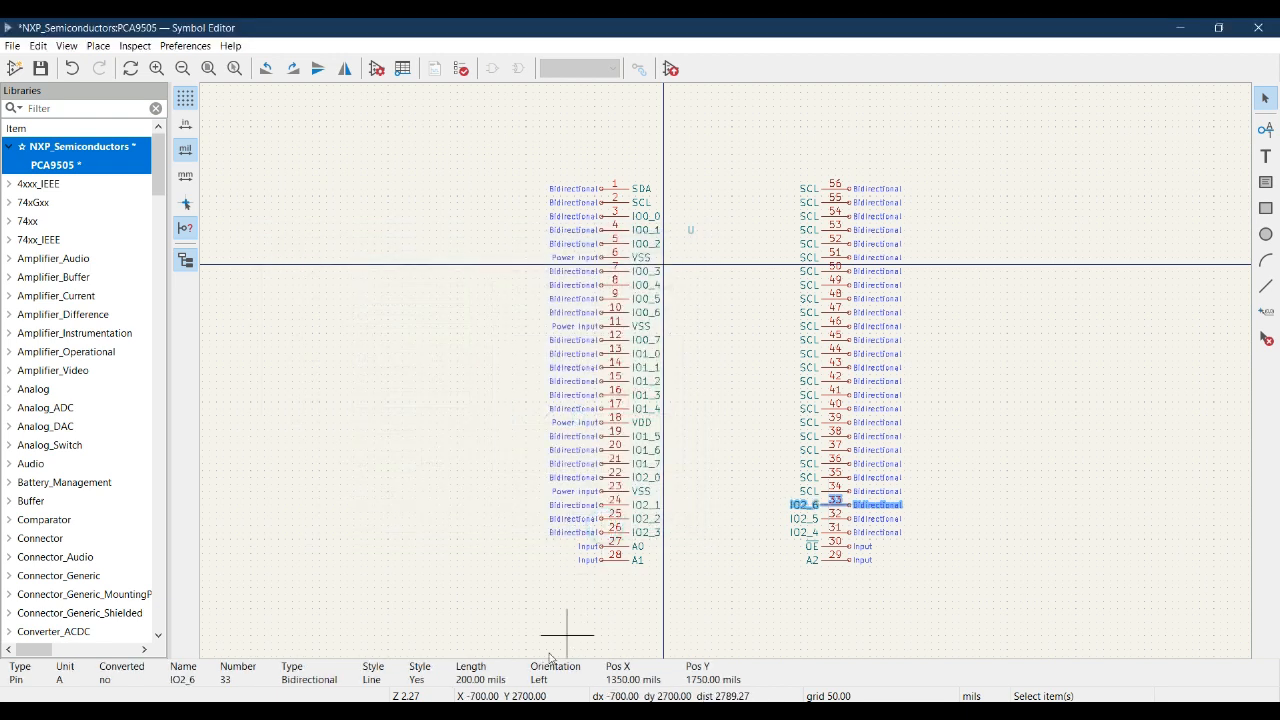
- Look up pin 34 in the datasheet, rename it VSS and set its electrical type to Power input
key(alt+Tab)
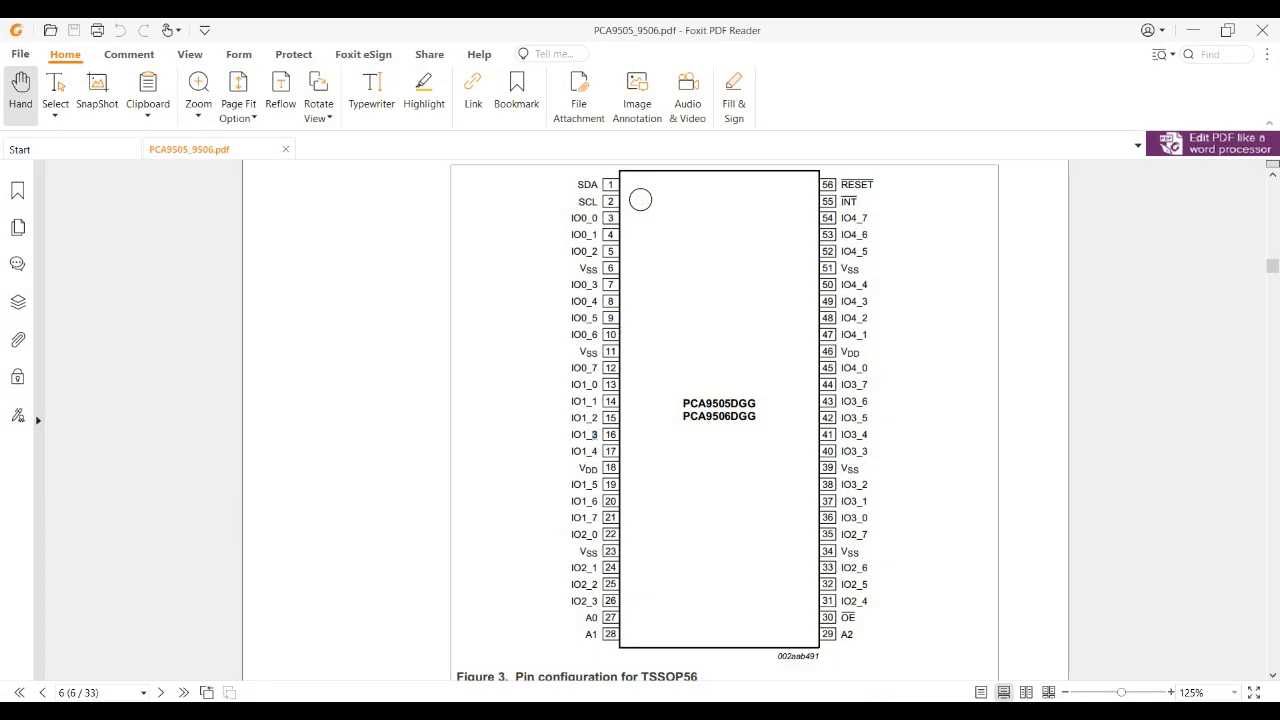
key(alt+Tab)
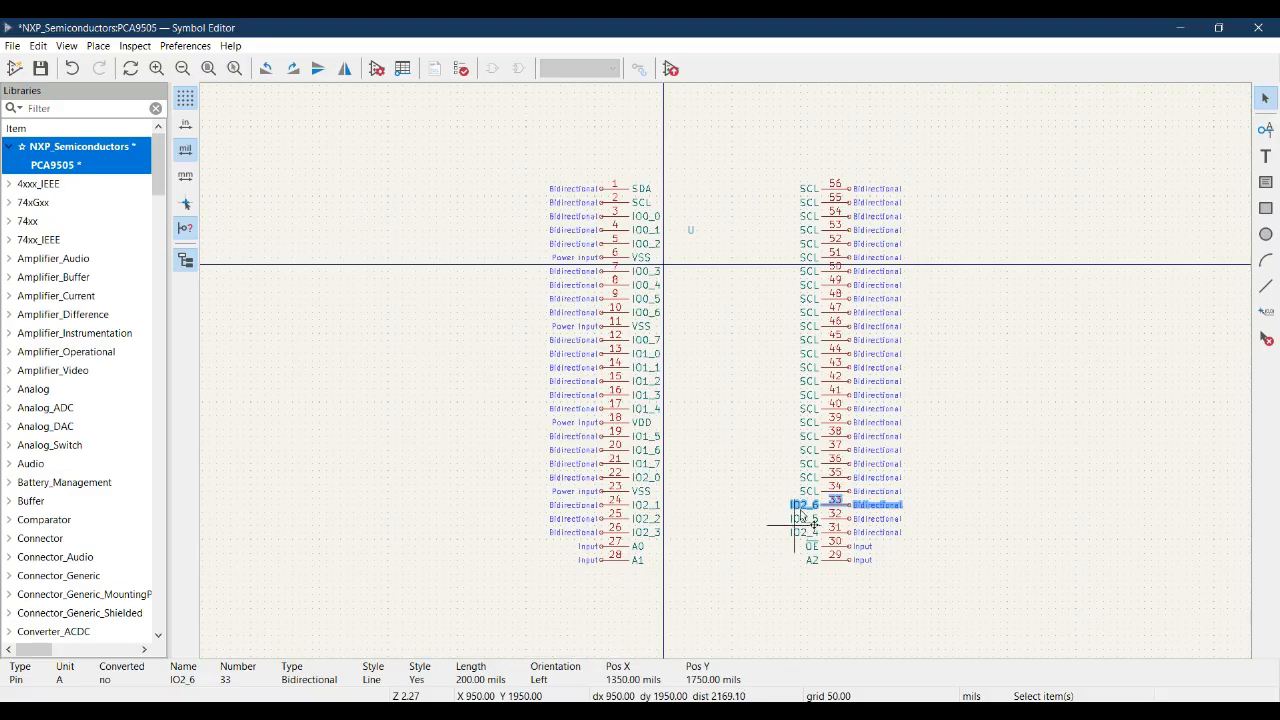
click(836, 491)
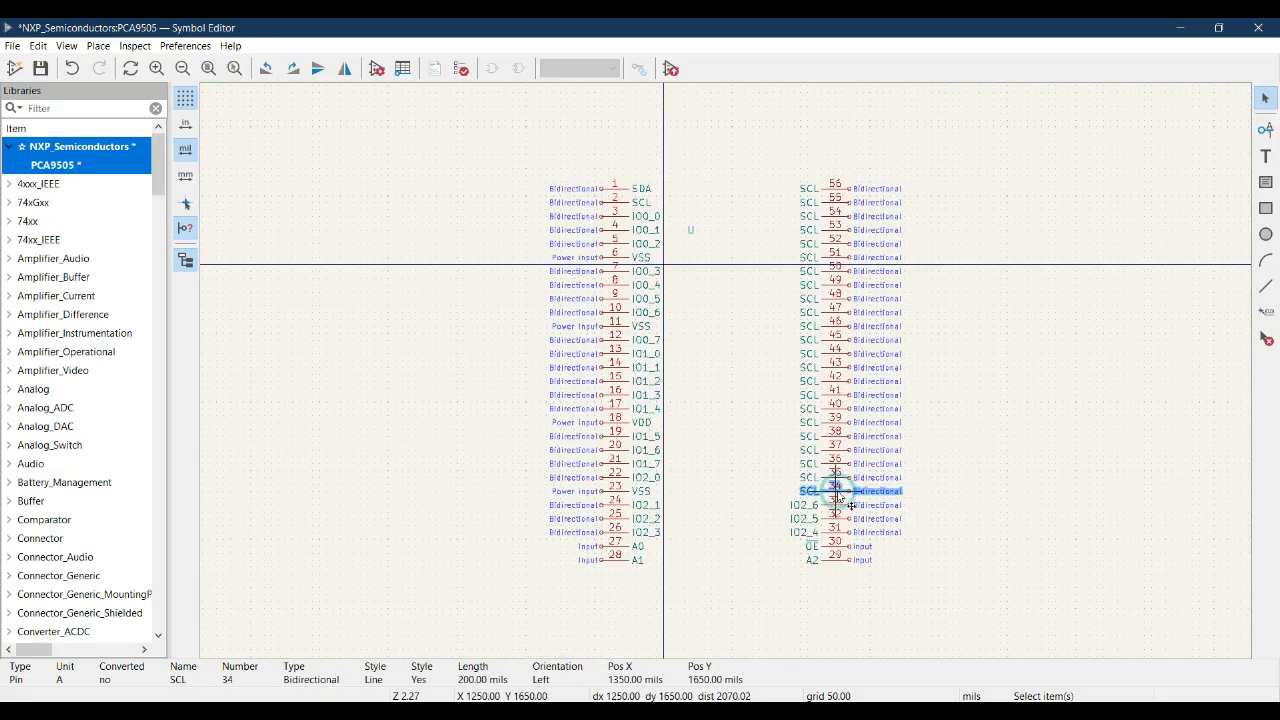
double_click(837, 492)
text(VSS)
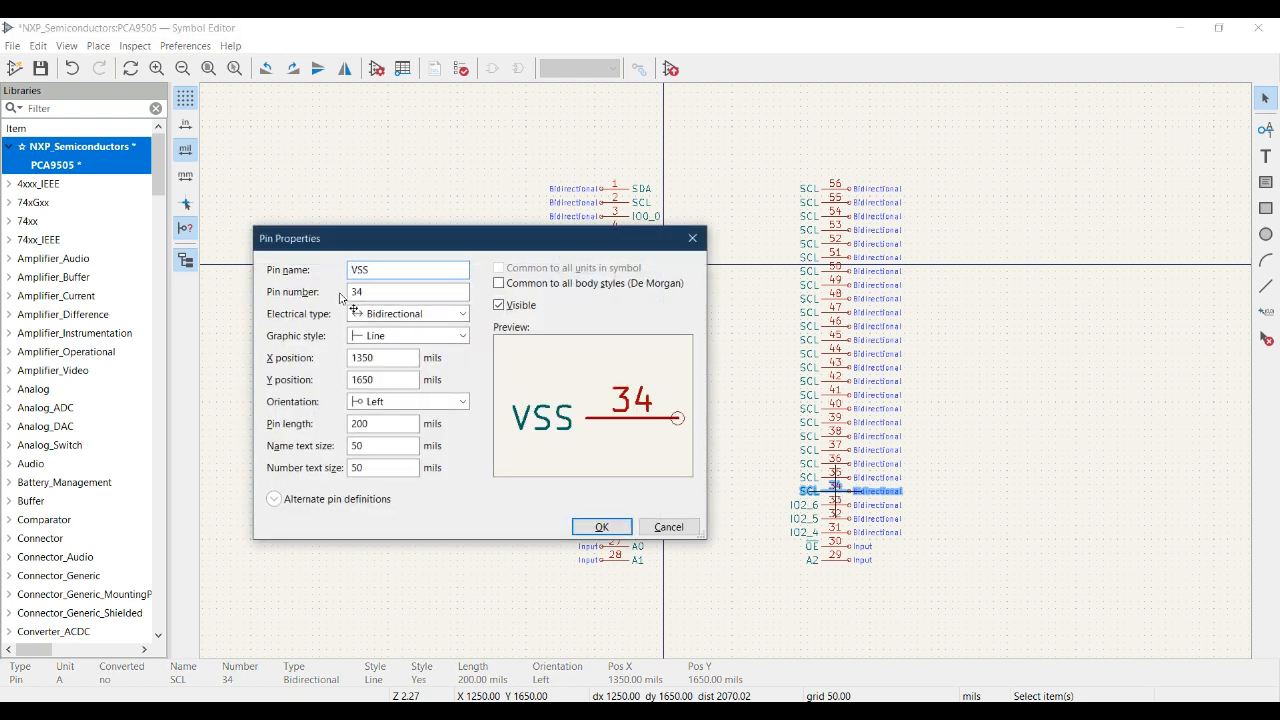
click(420, 314)
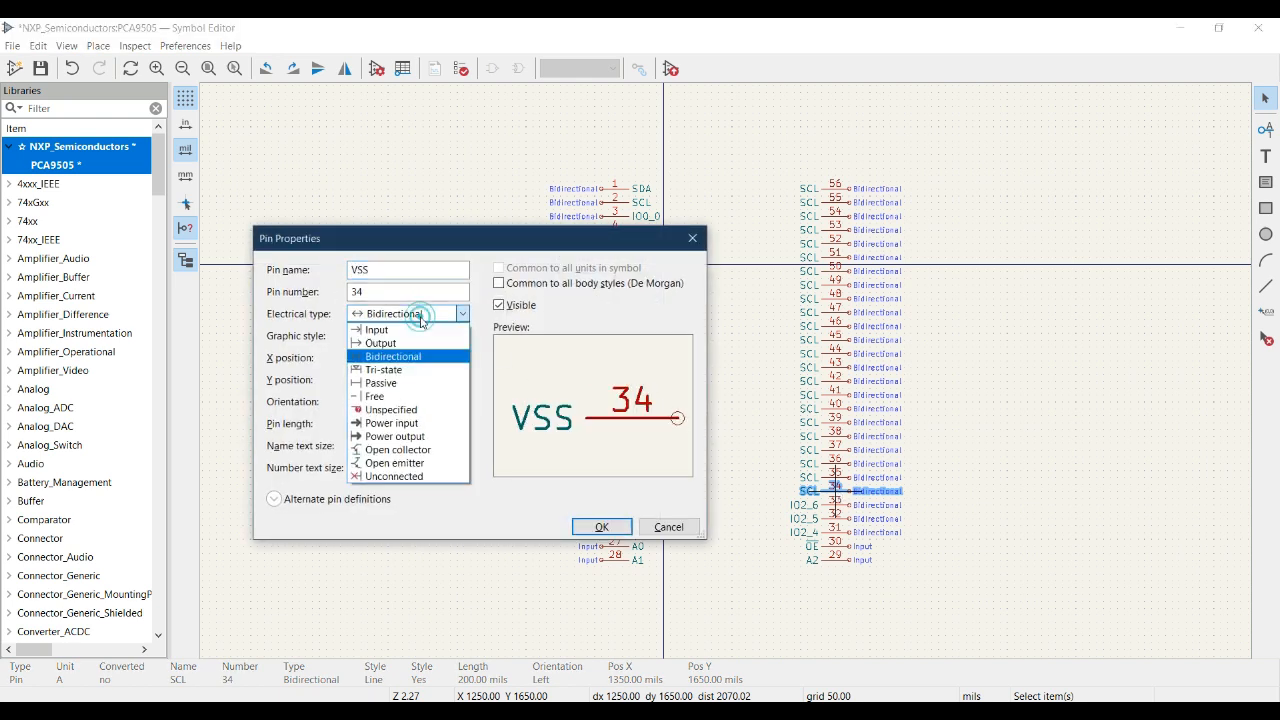
click(398, 423)
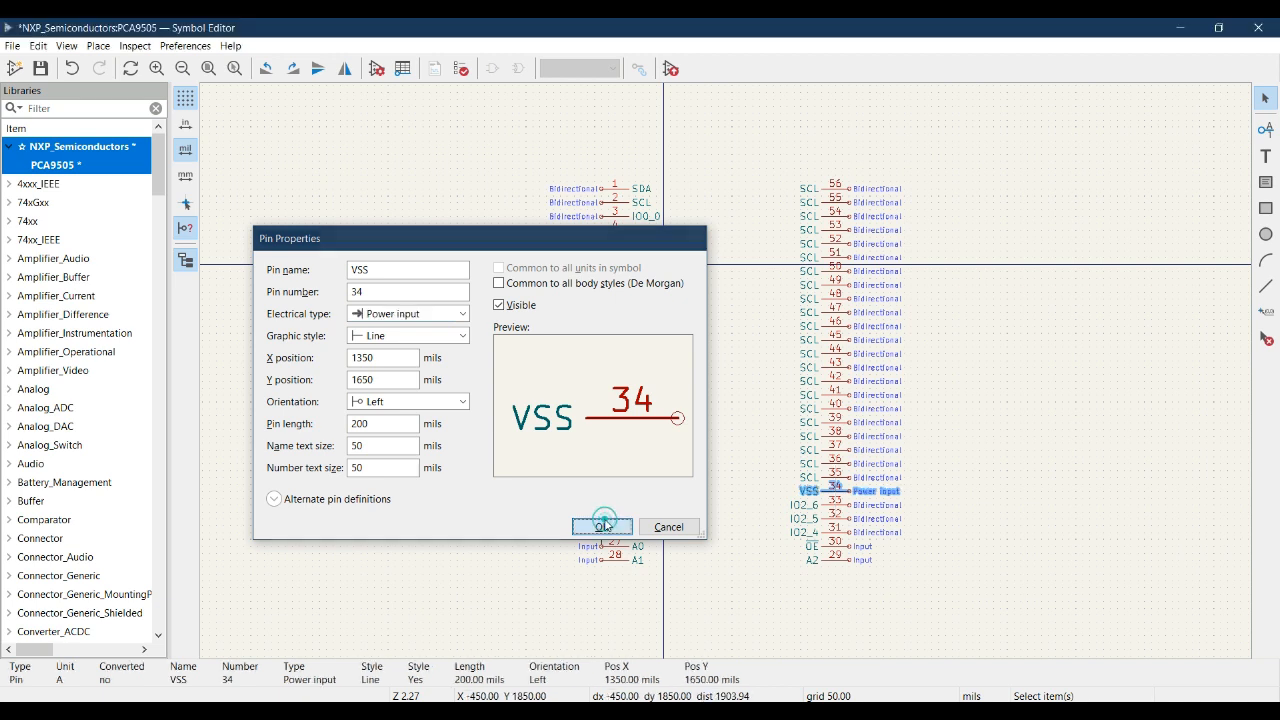
click(604, 526)
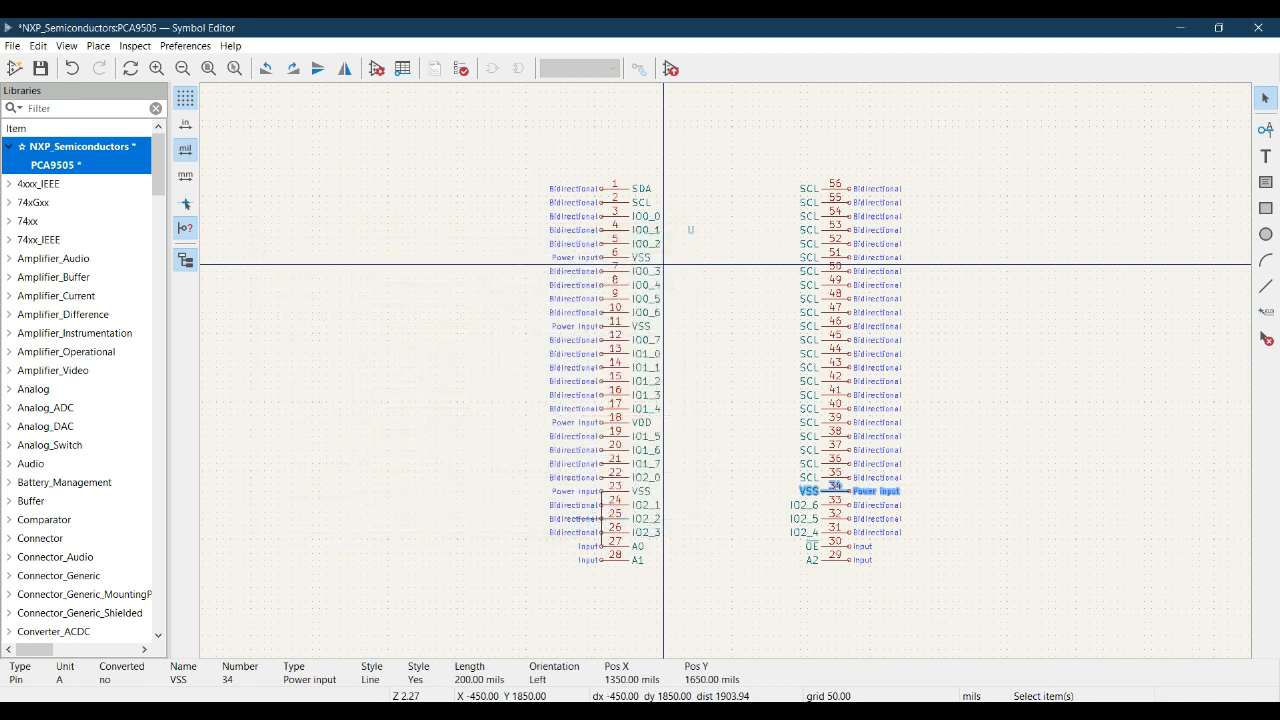
- Look up pin 35 in the datasheet pinout and rename it IO2_7 in the symbol
key(alt+Tab)
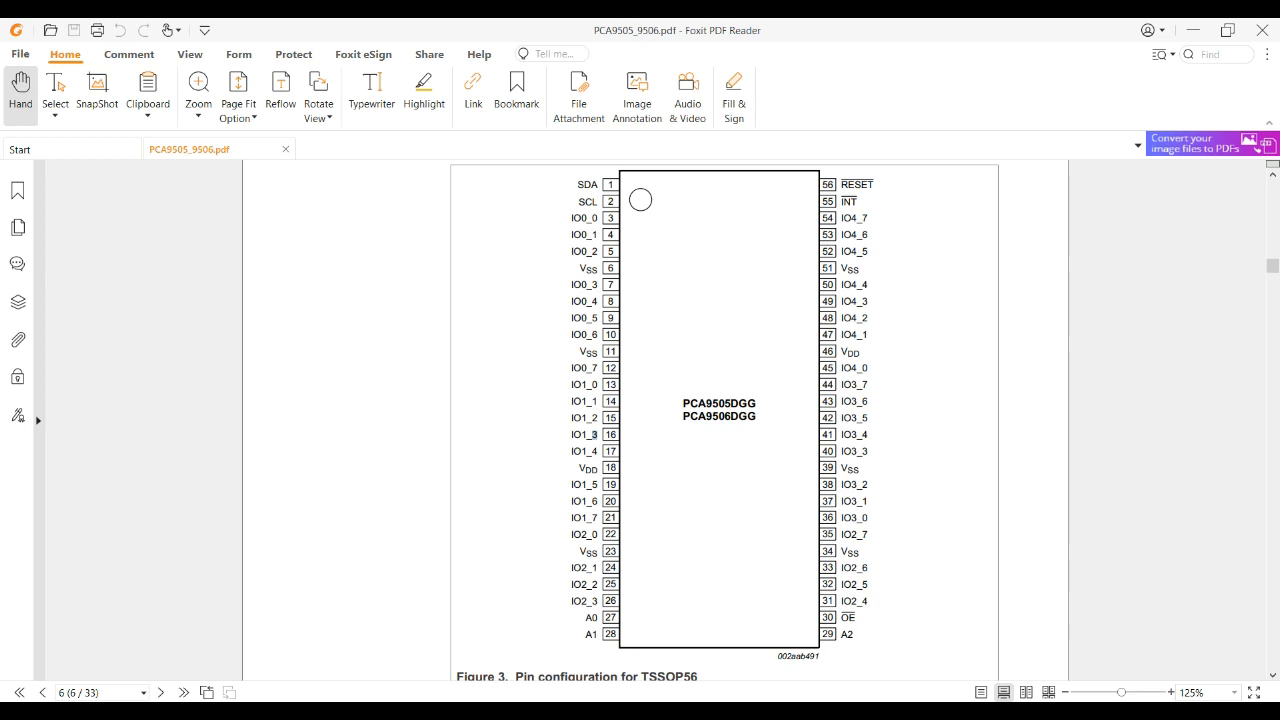
key(alt+Tab)
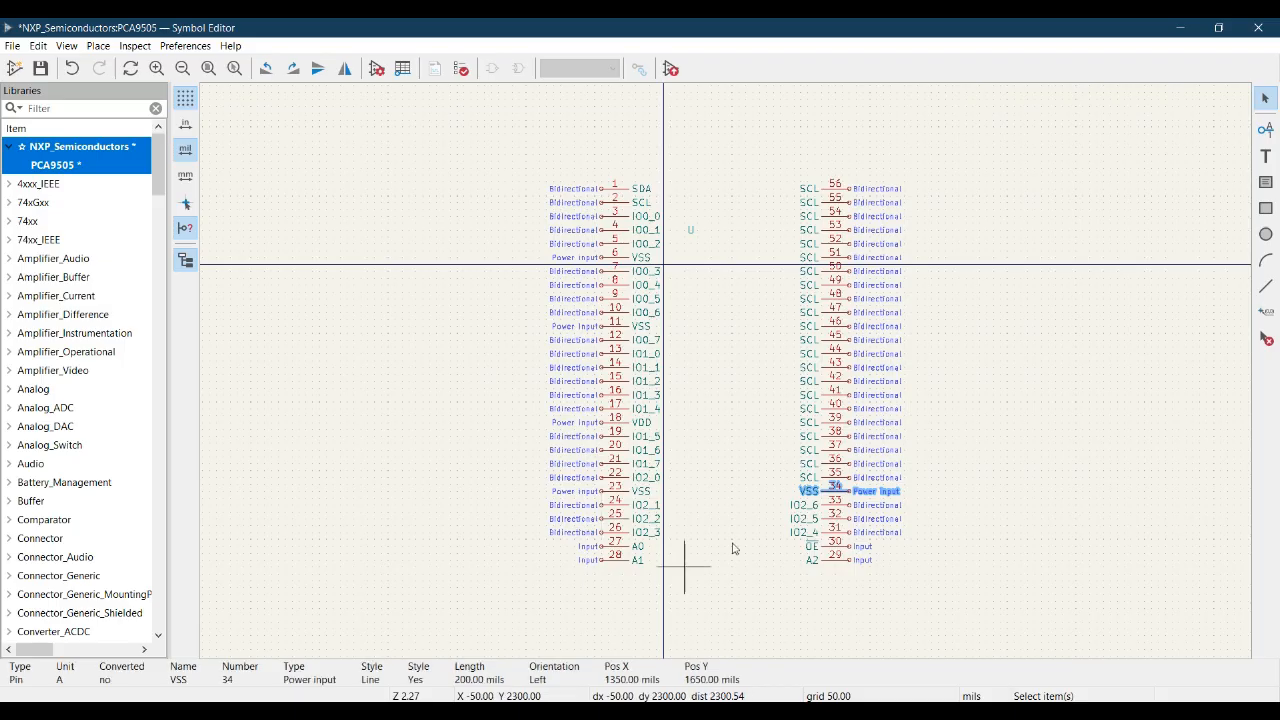
click(836, 478)
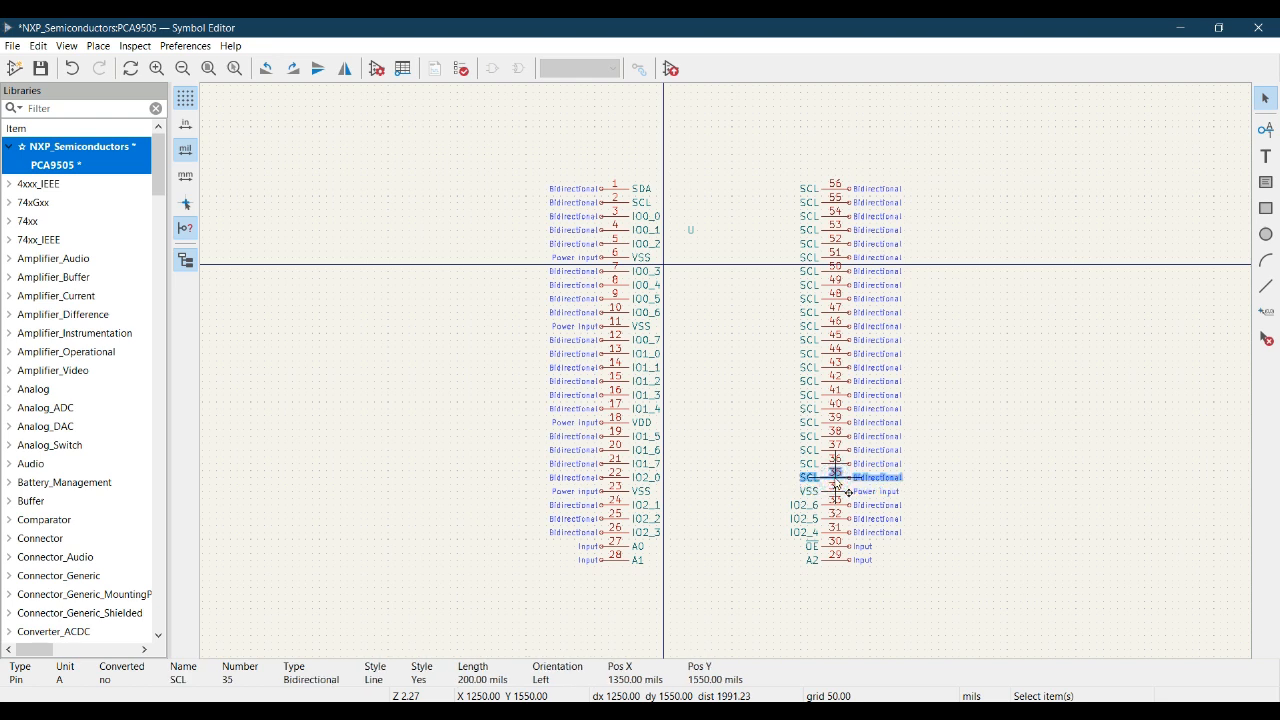
double_click(836, 480)
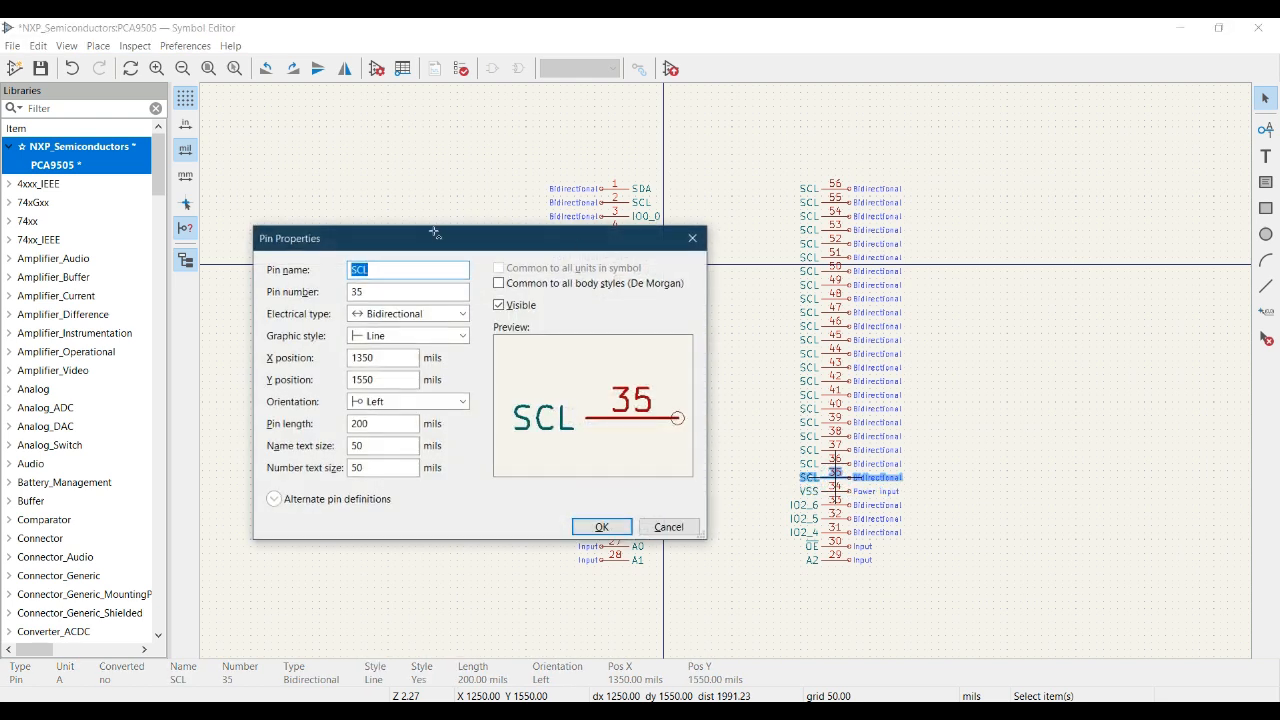
text(IO2_4)
key(BackSpace)
text(7)
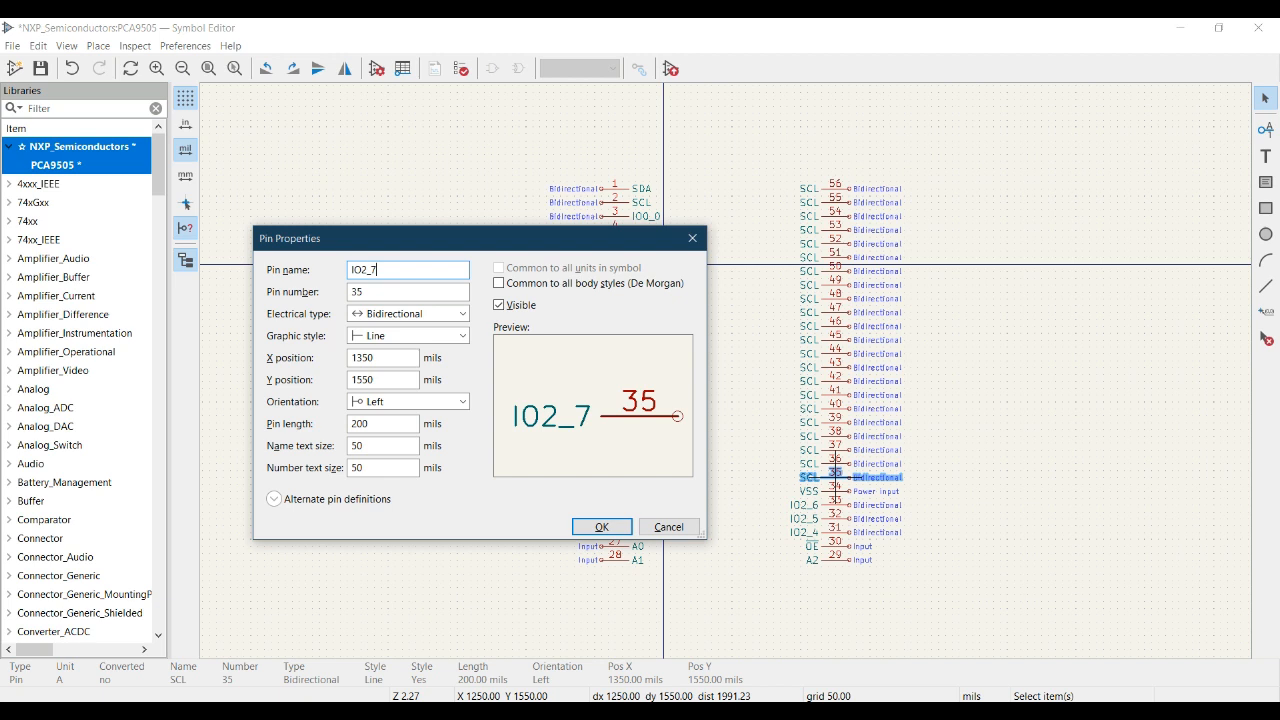
click(604, 527)
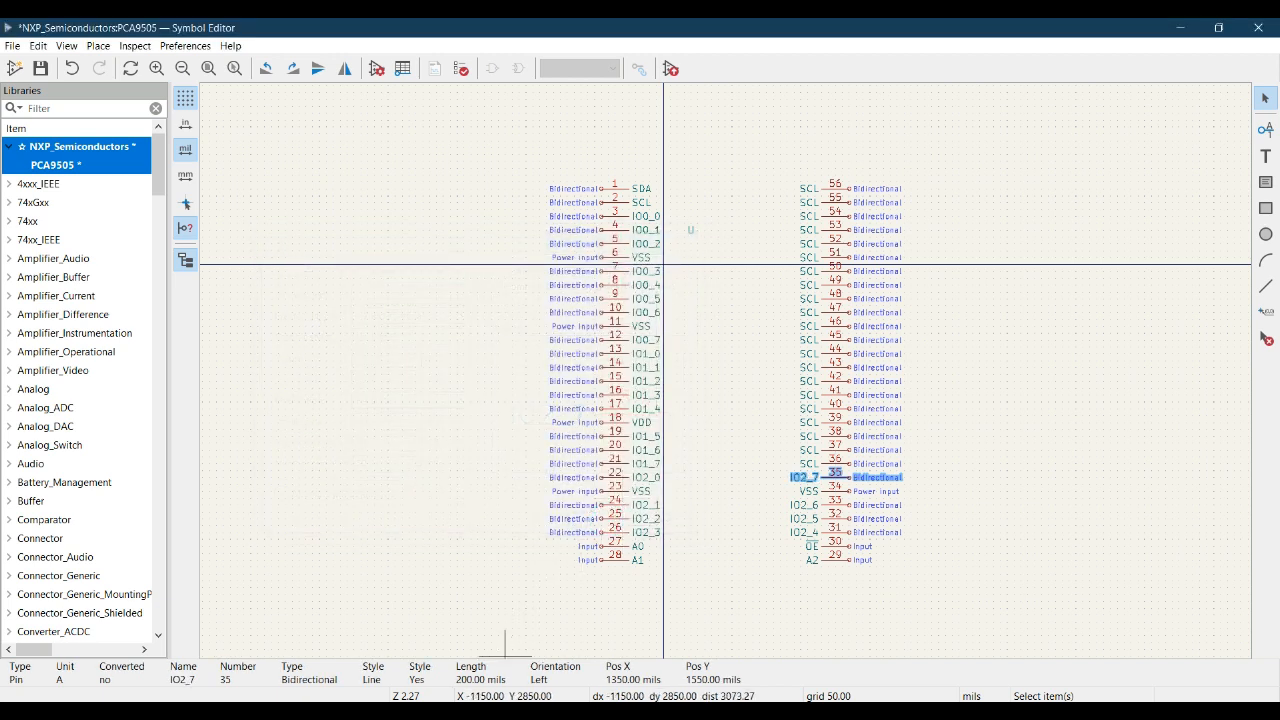
- Look up pin 36 in the datasheet pinout, rename it IO3_0 and copy-ready select the name before applying it
key(alt+Tab)
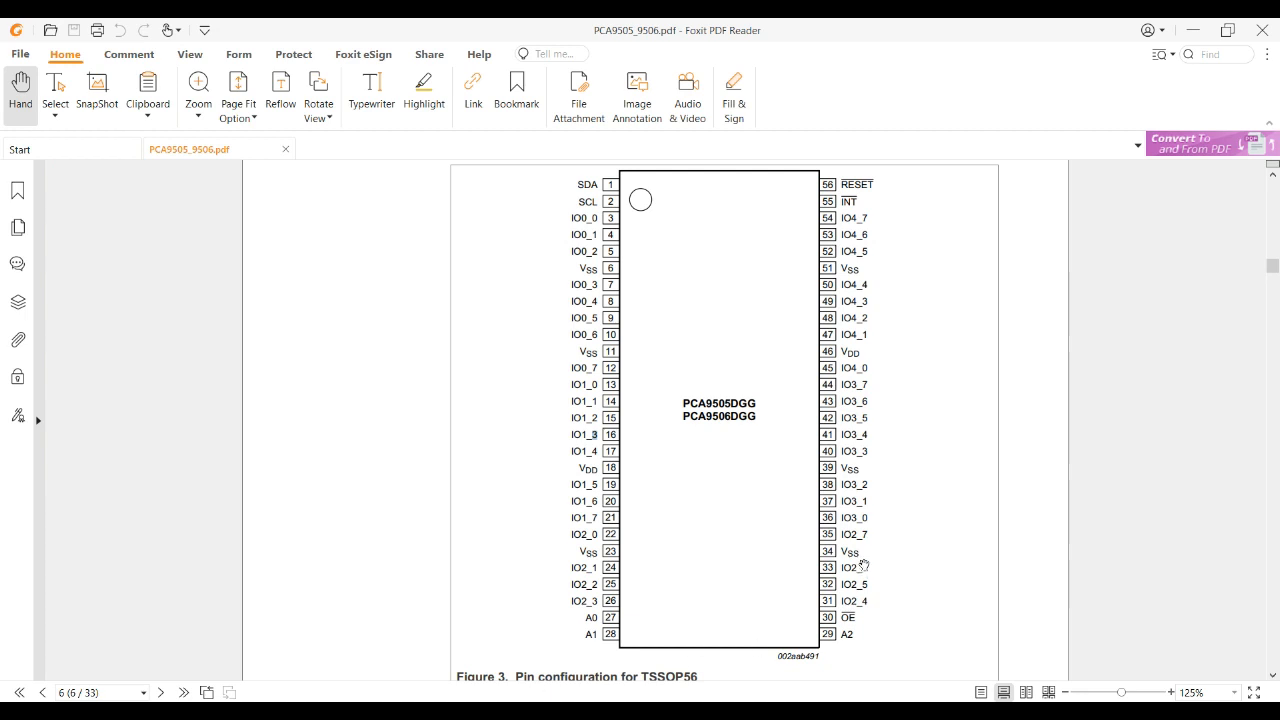
click(555, 636)
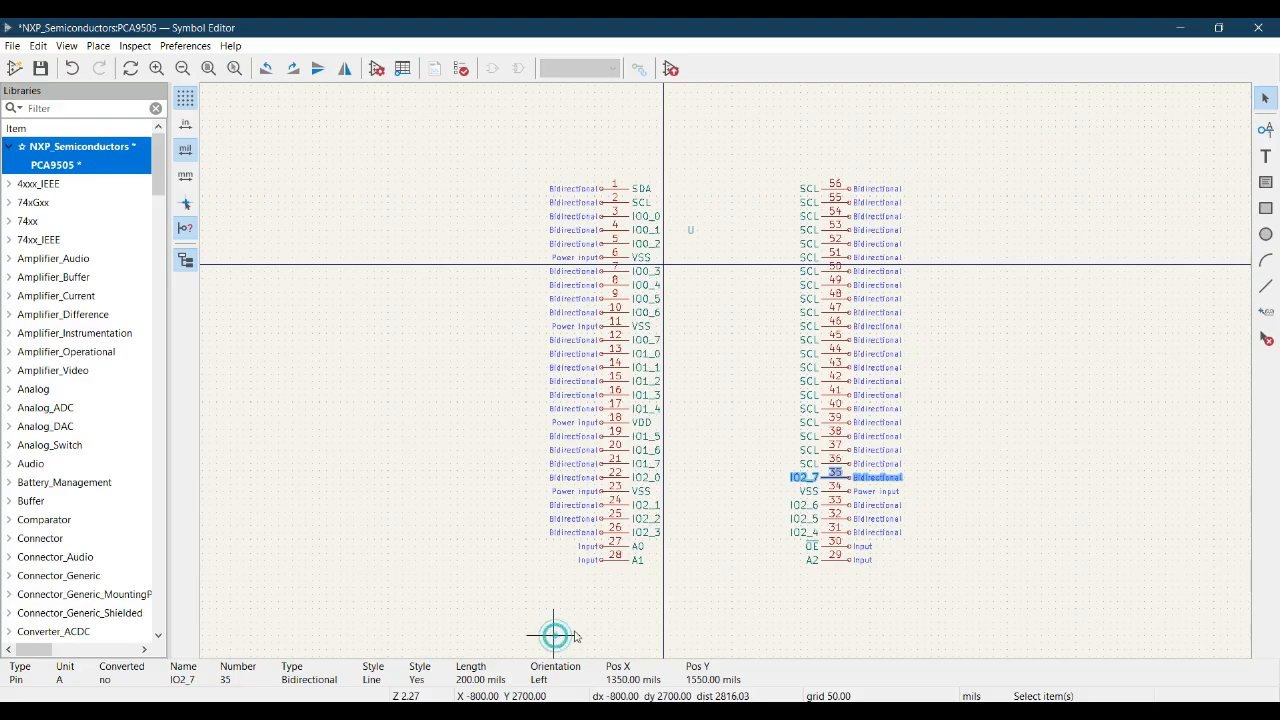
click(832, 463)
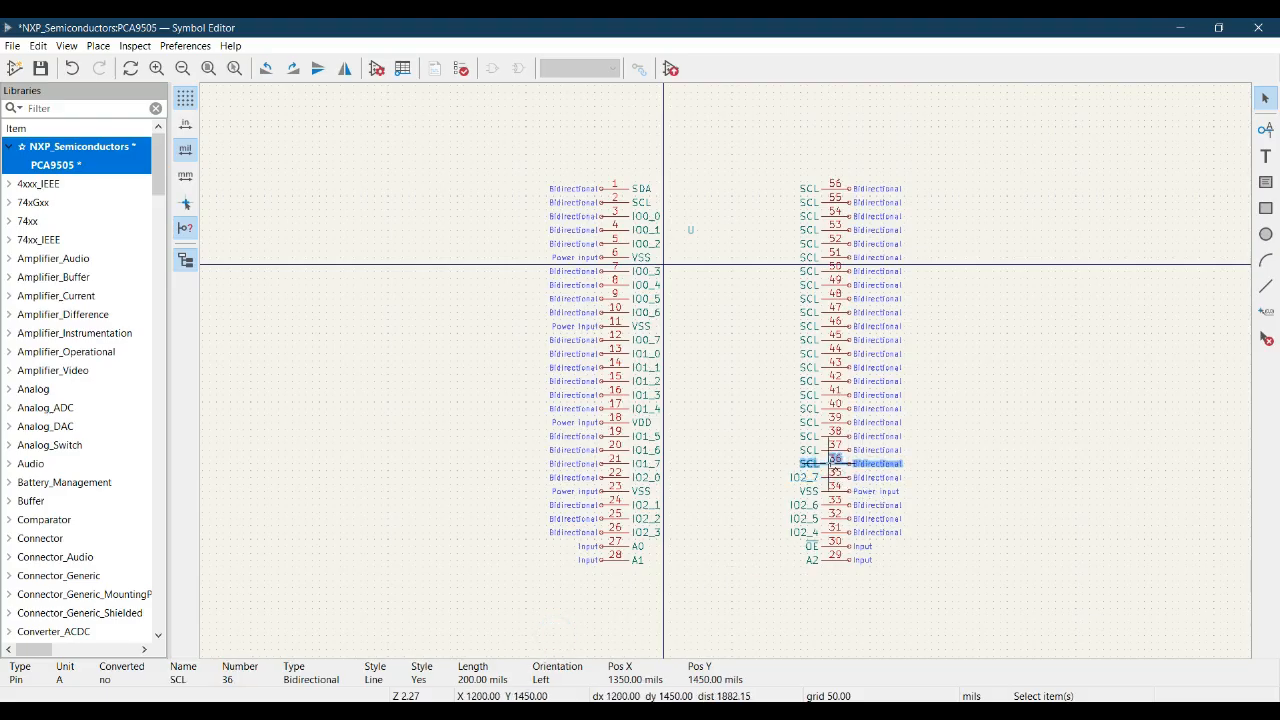
text(e)
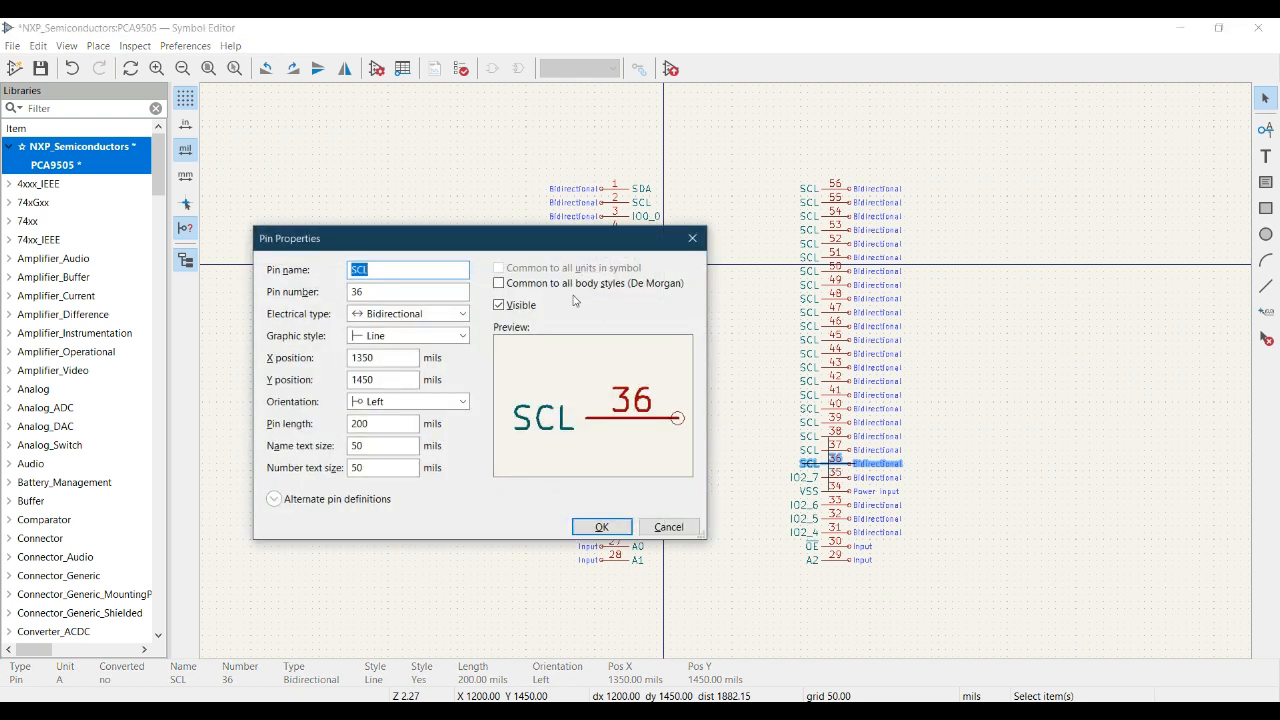
text(IO2_4)
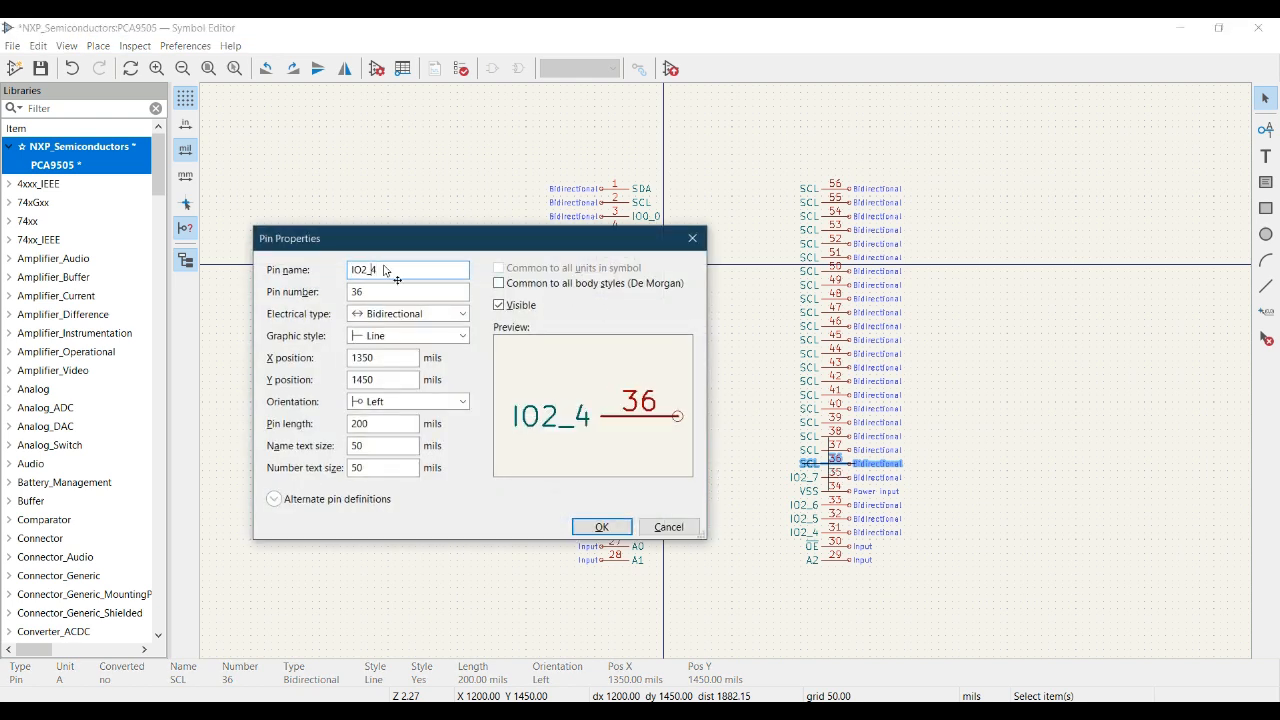
key(BackSpace)
text(3)
key(End)
key(BackSpace)
text(0)
double_click(397, 270)
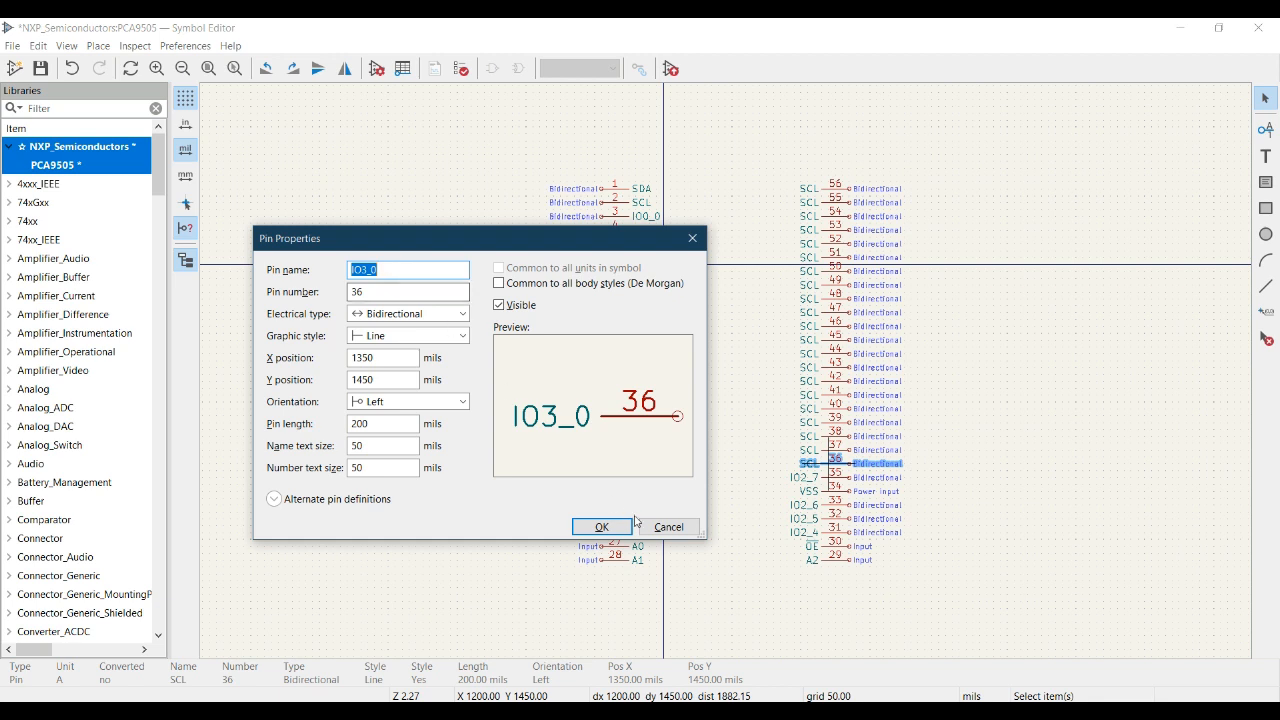
click(605, 527)
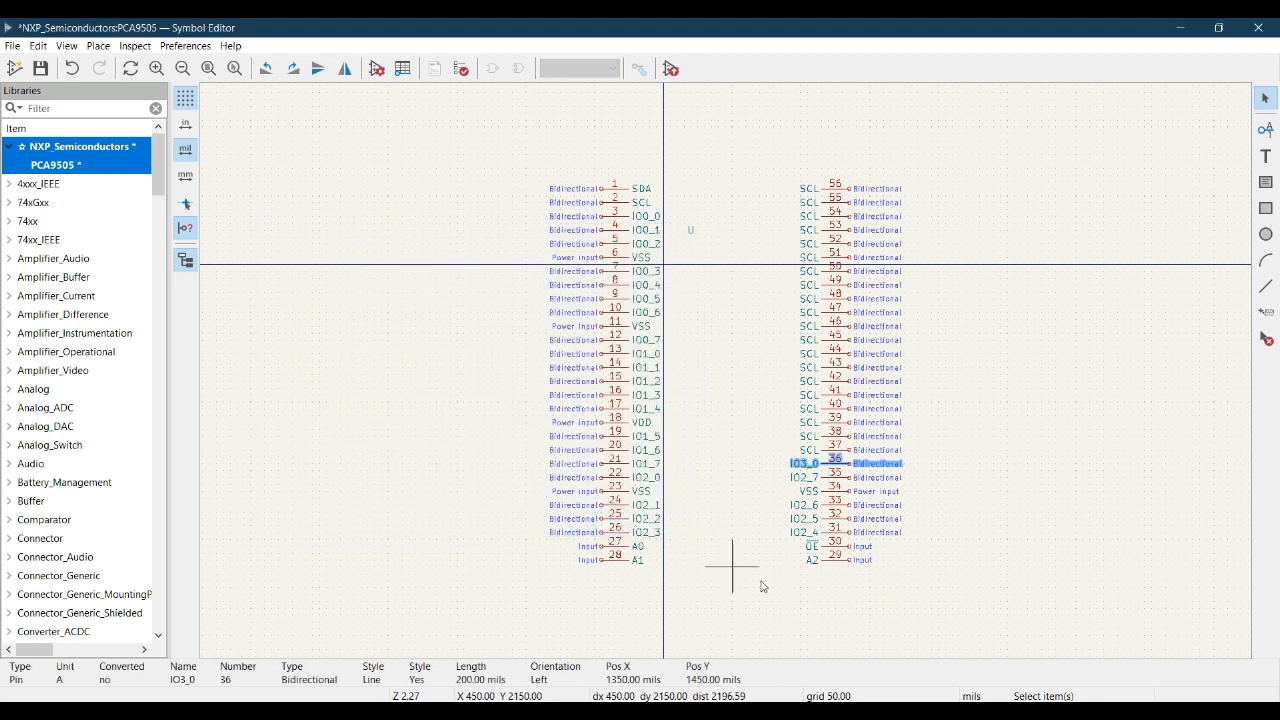
- Check pin 37 in the datasheet pinout and change its symbol pin name to IO3_1
key(alt+Tab)
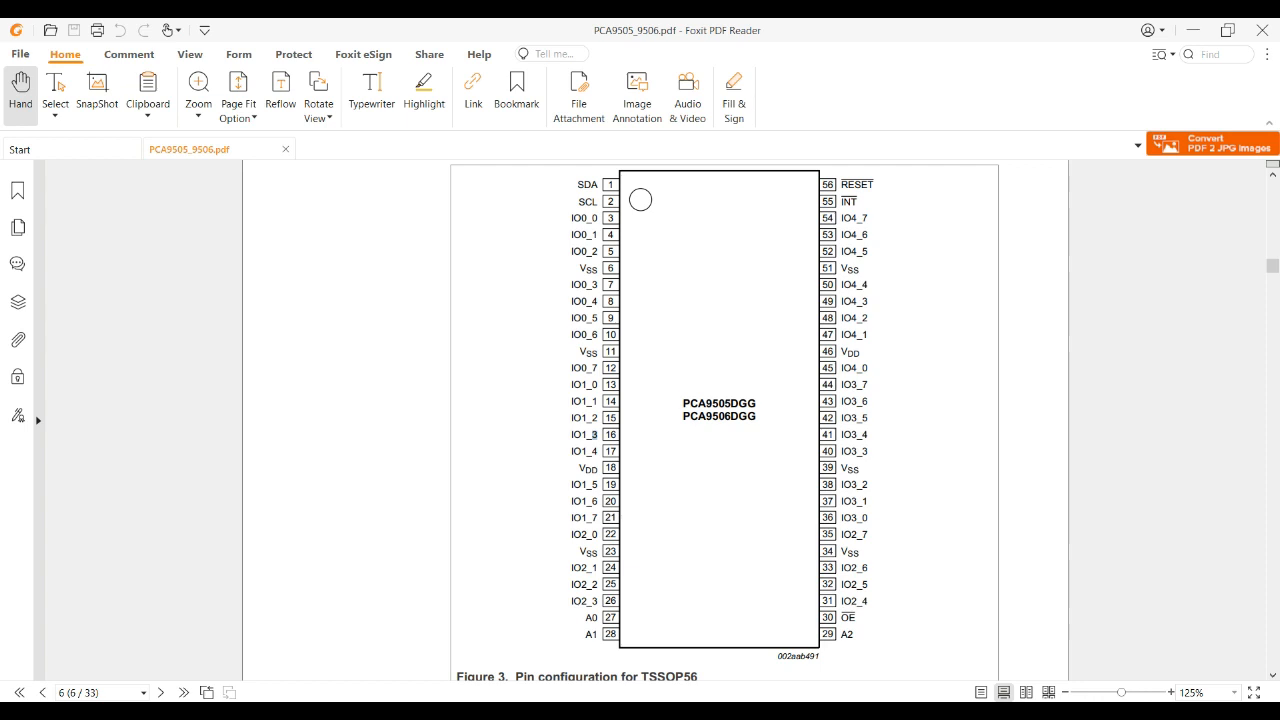
key(alt+Tab)
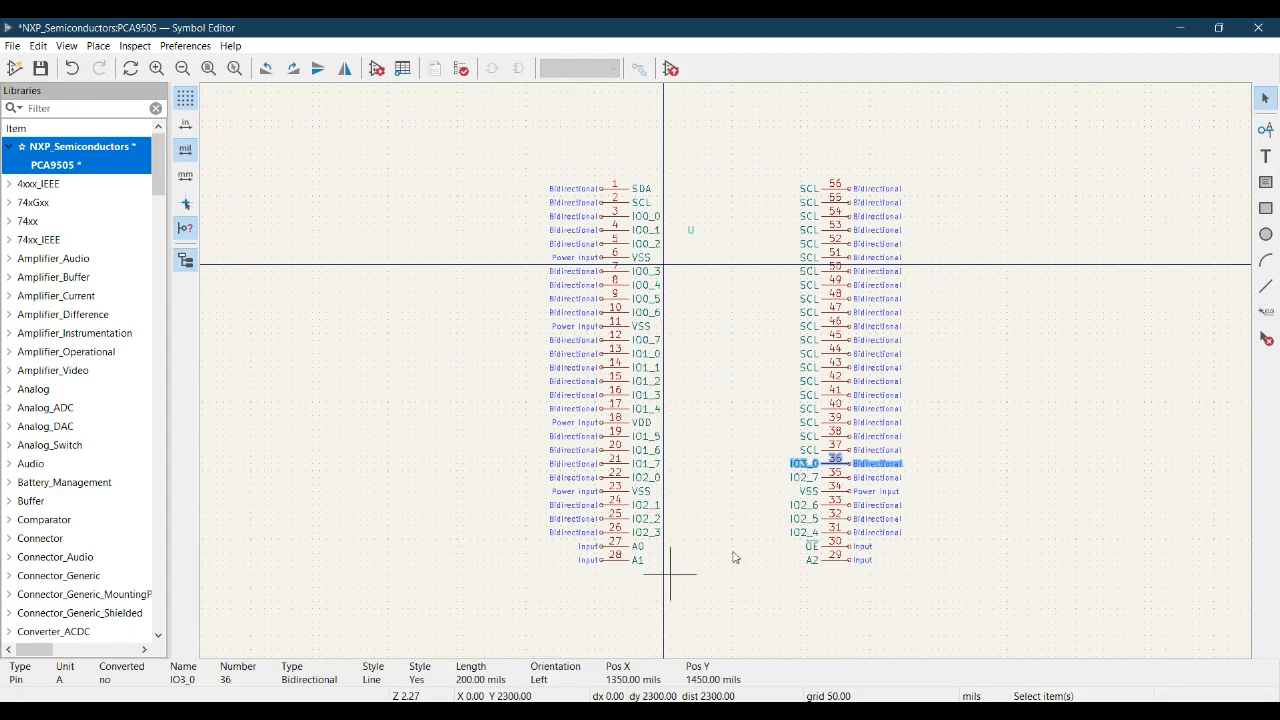
click(846, 451)
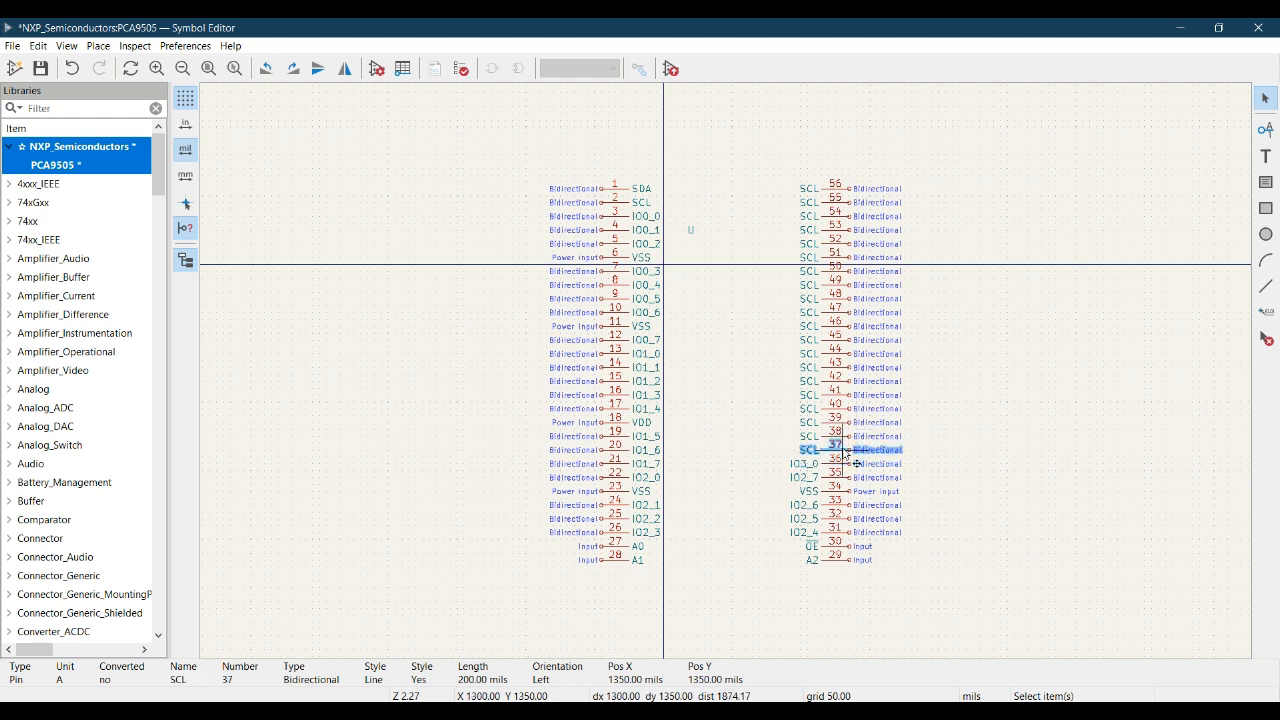
double_click(856, 463)
text(IO3_0)
key(BackSpace)
text(1)
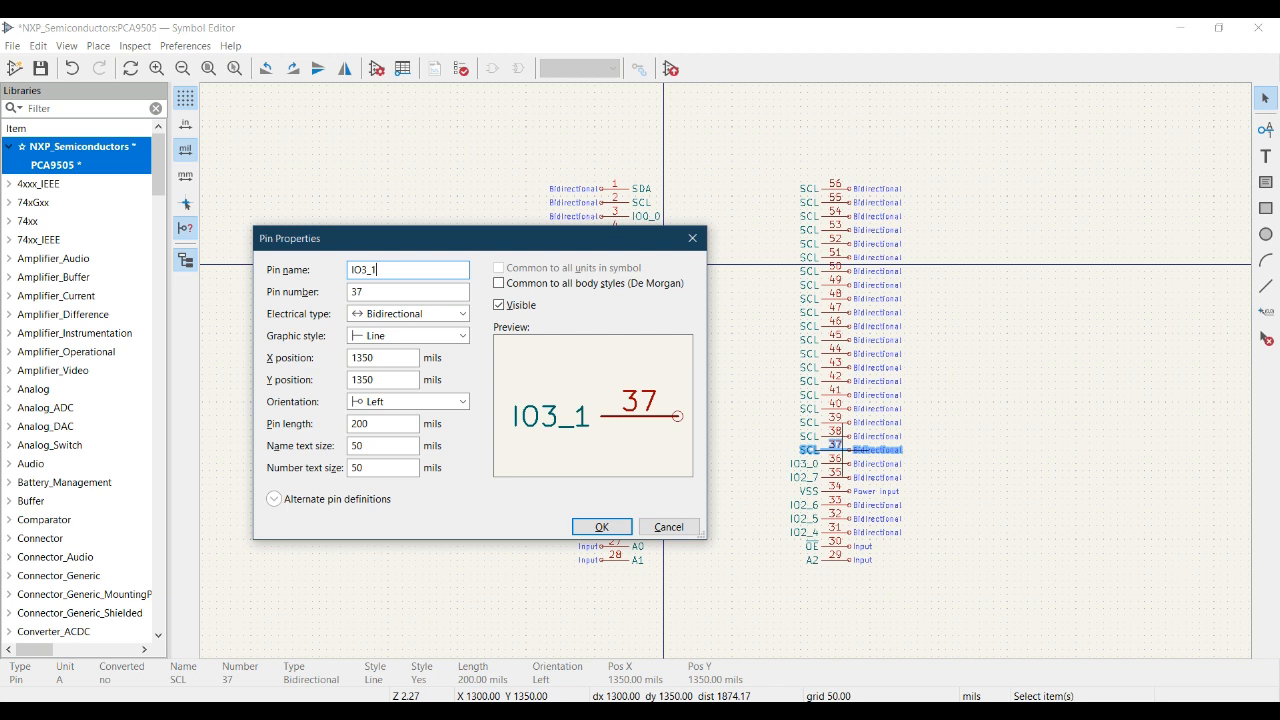
click(619, 531)
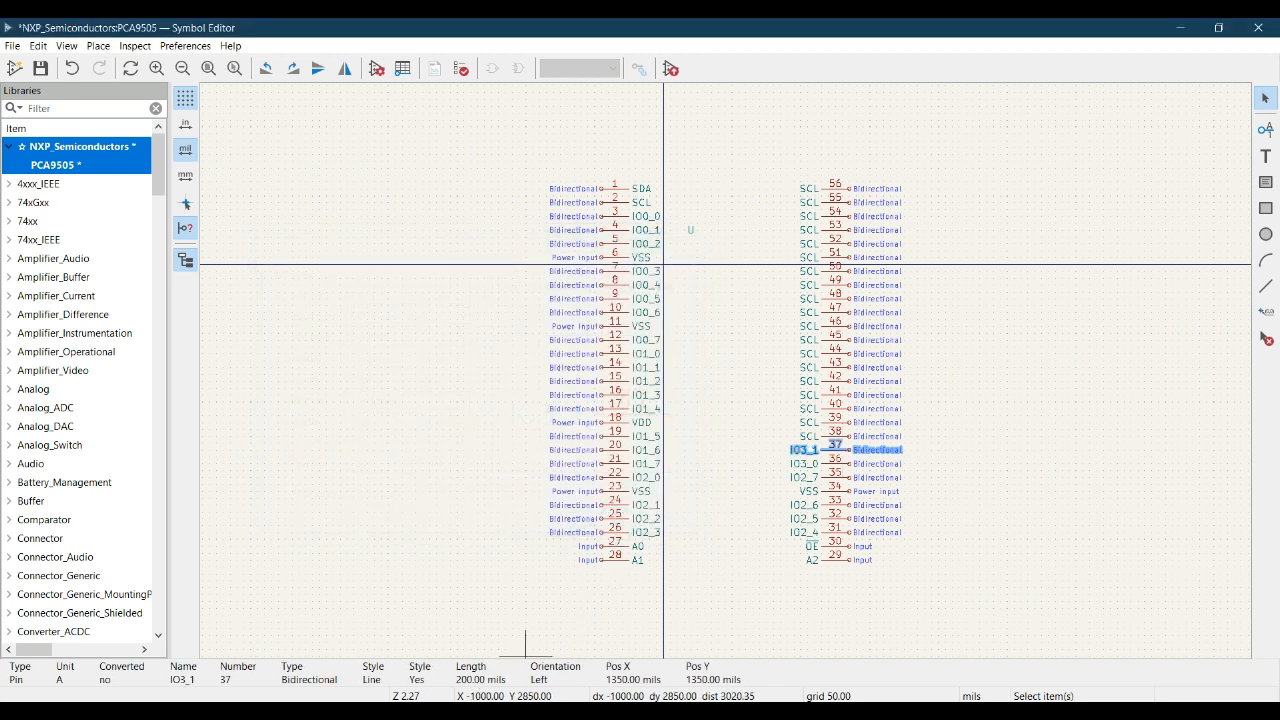
- Look up pin 38 in the datasheet pinout and rename it IO3_2 in the symbol
key(alt+Tab)
click(458, 703)
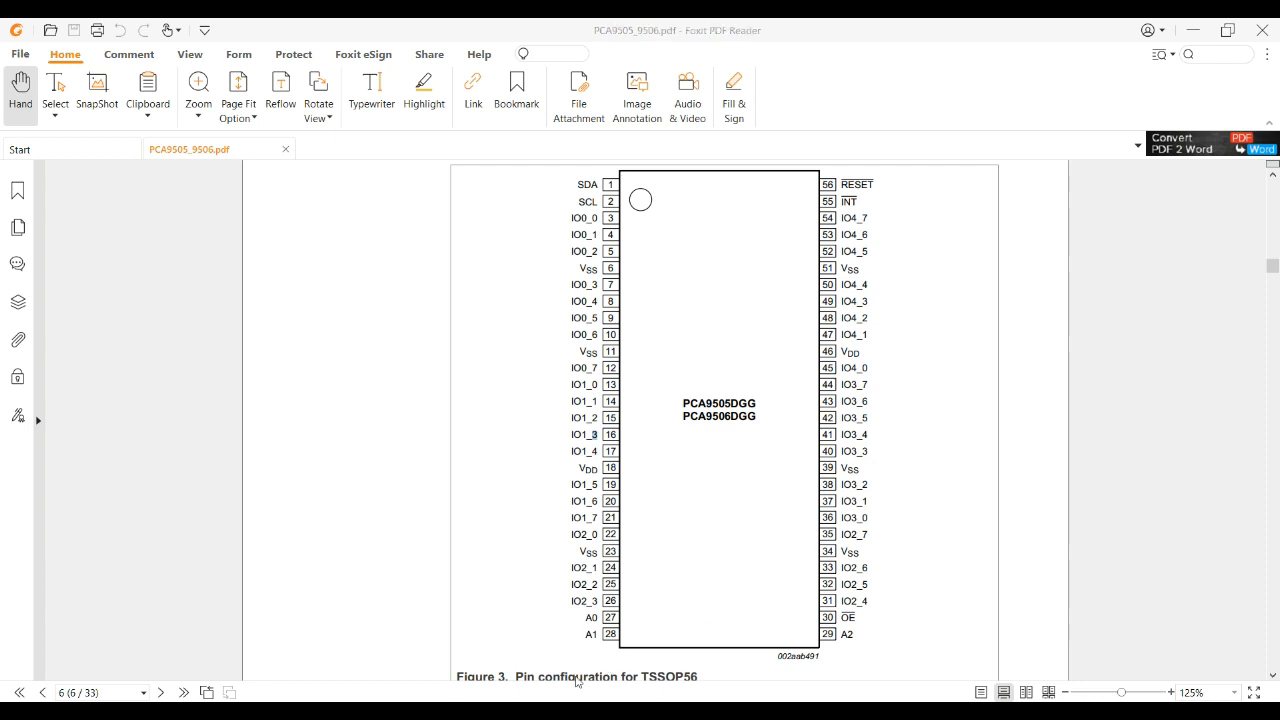
key(alt+Tab)
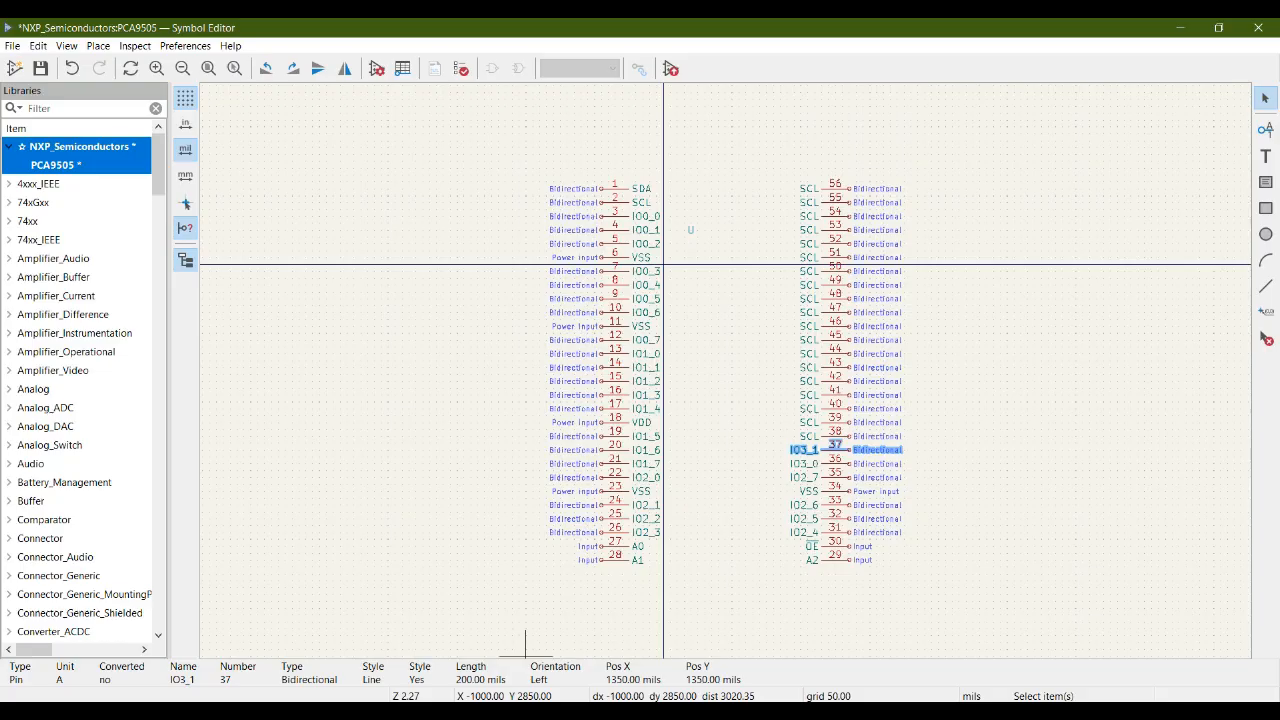
click(837, 437)
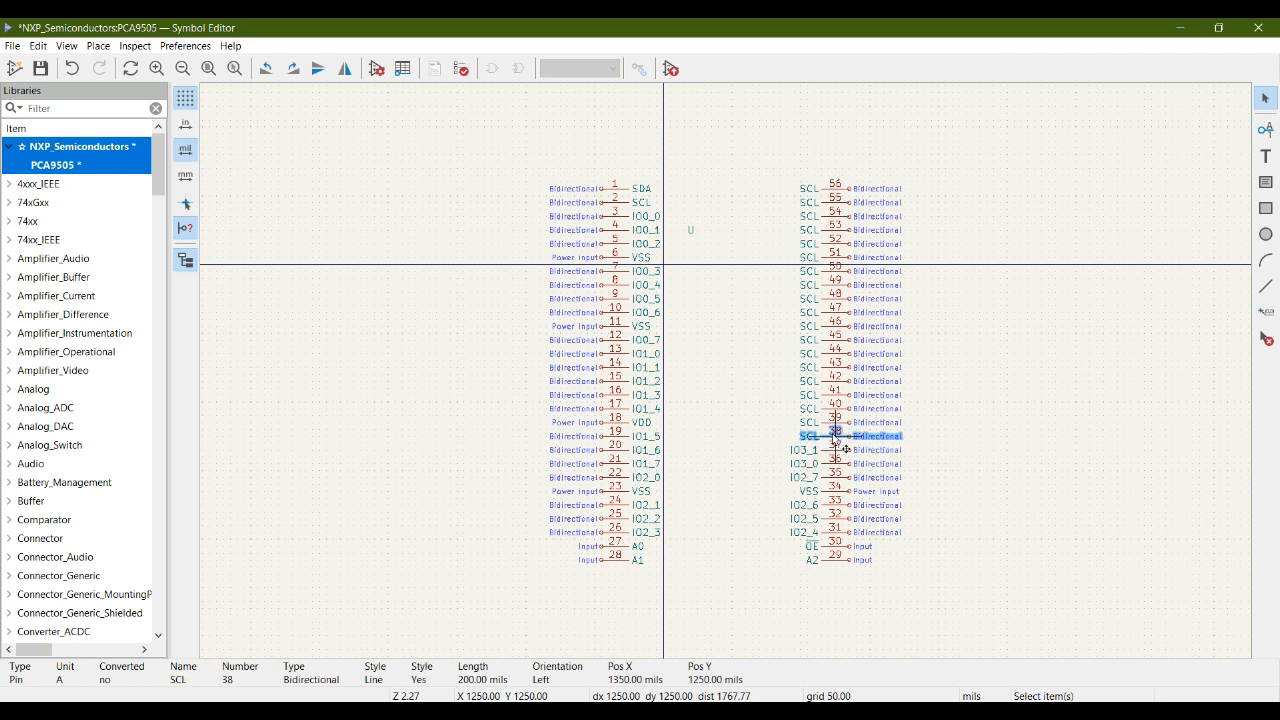
text(e)
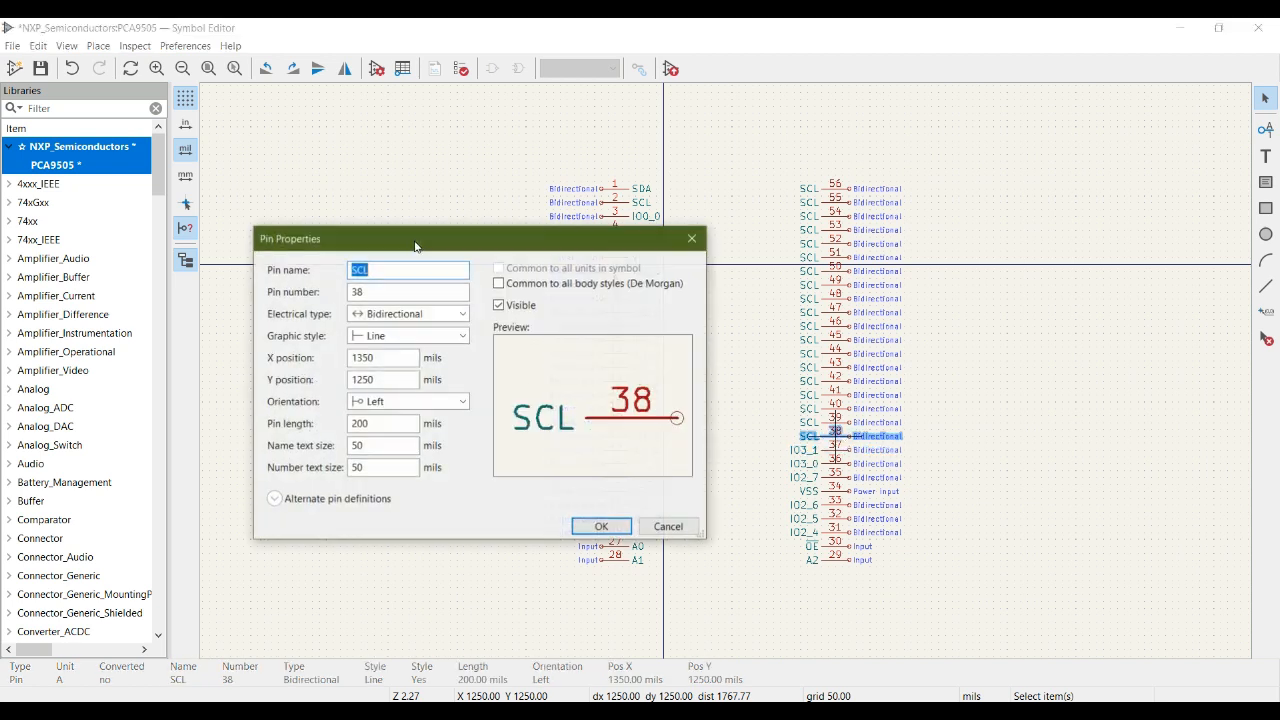
text(IO3_0)
key(BackSpace)
text(2)
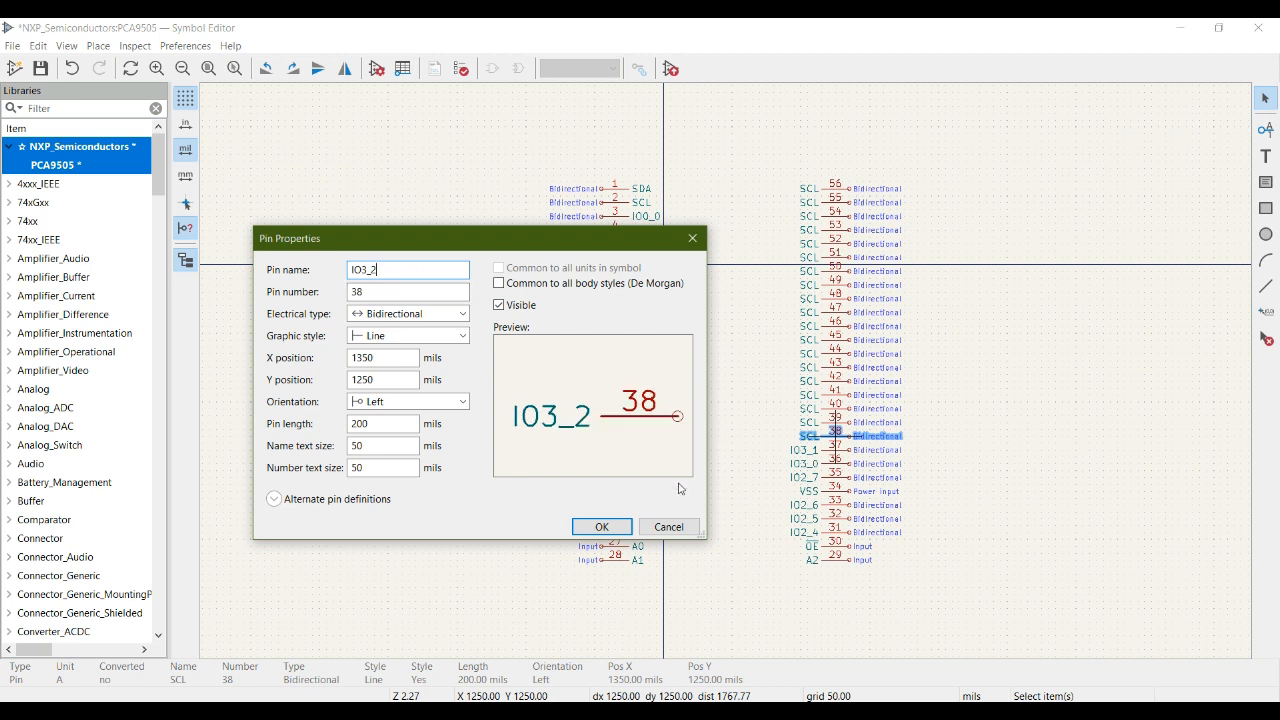
click(603, 528)
- Check pin 39 in the datasheet pinout, rename it VSS and set its electrical type to Power input
key(alt+Tab)
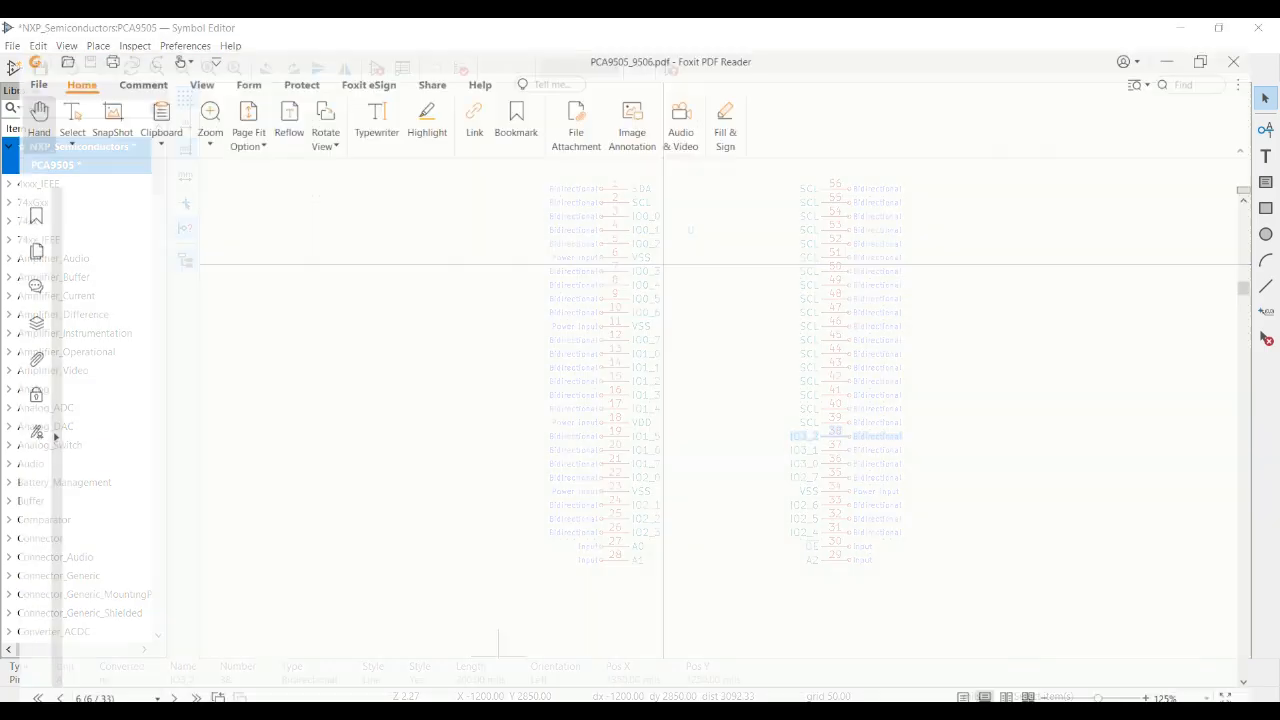
key(alt+Tab)
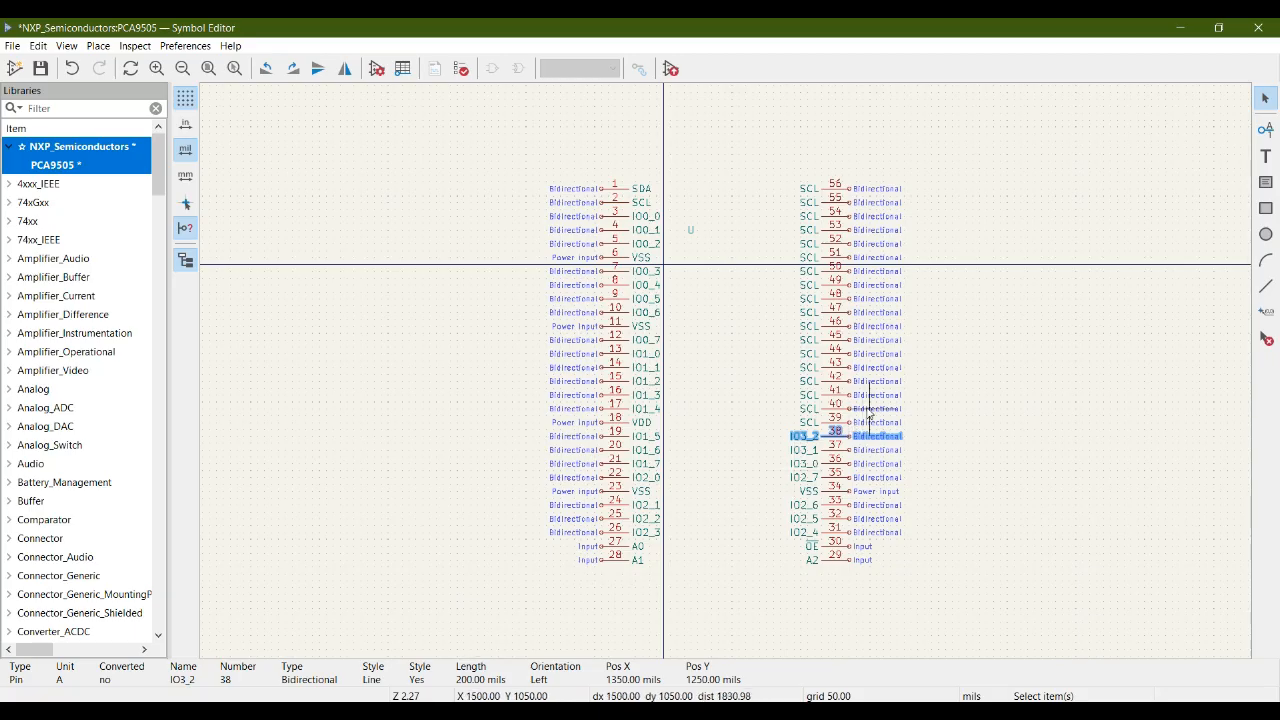
click(835, 420)
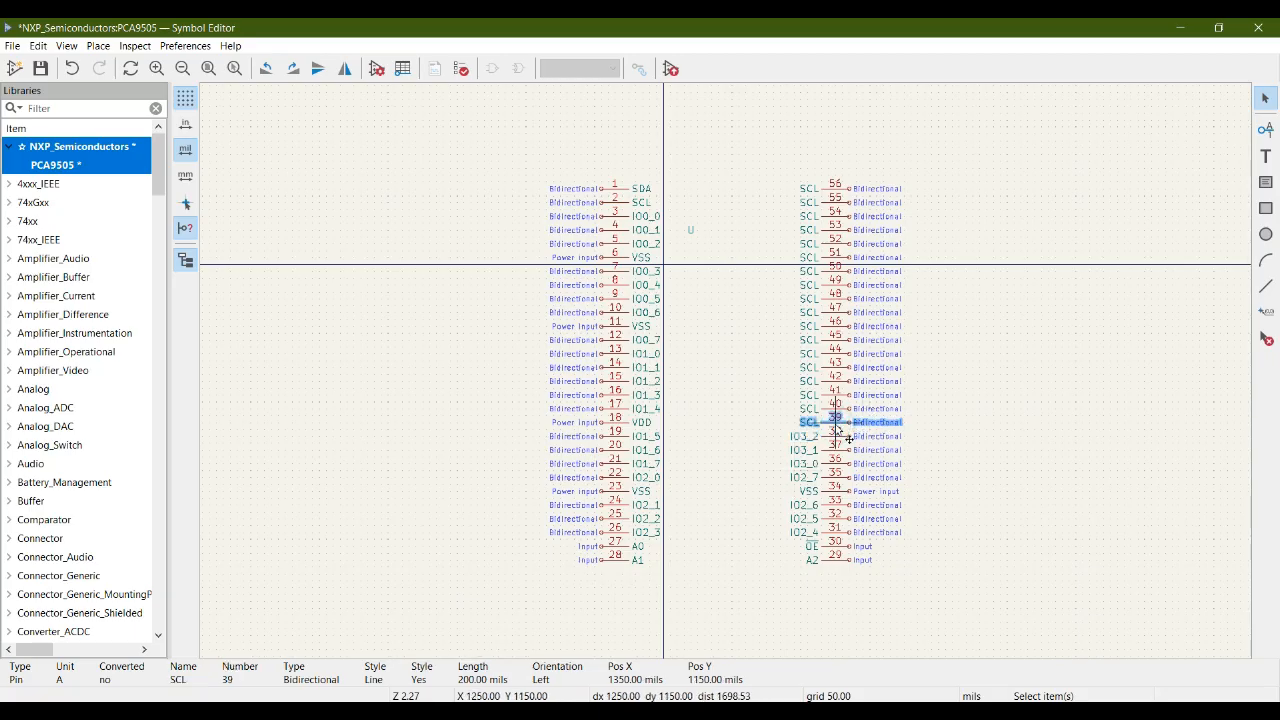
double_click(838, 424)
text(VSS)
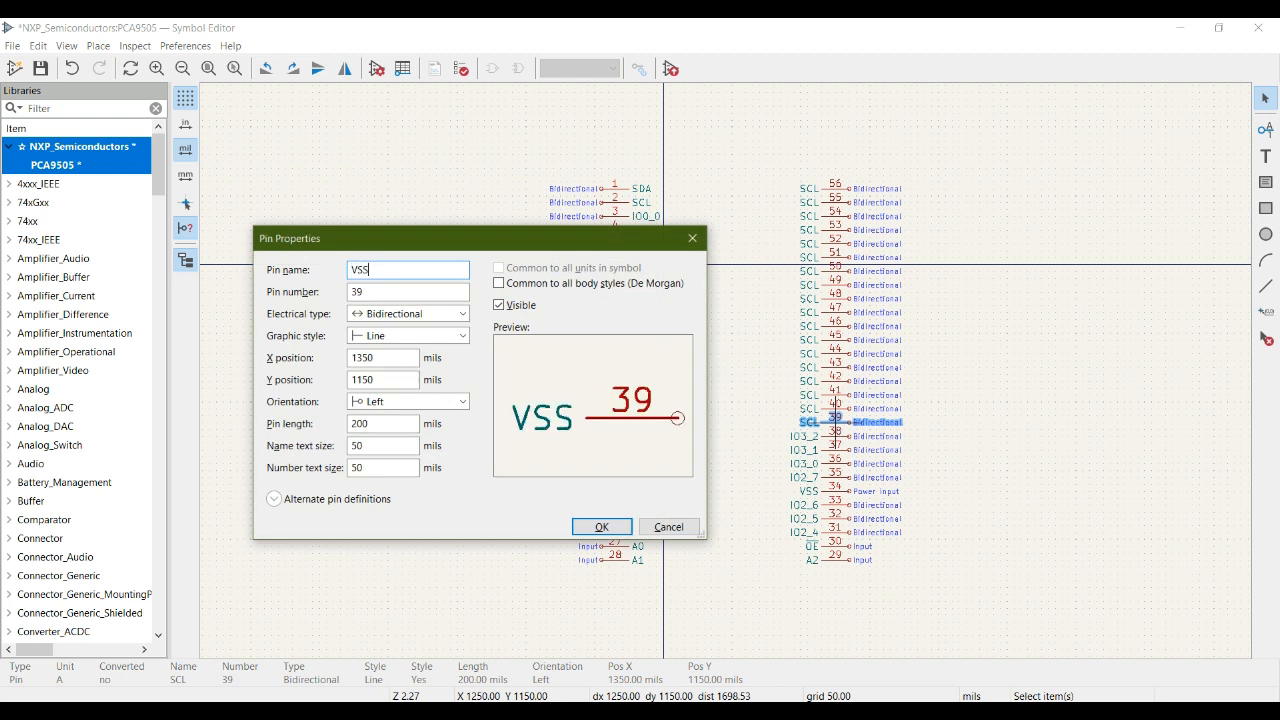
click(450, 313)
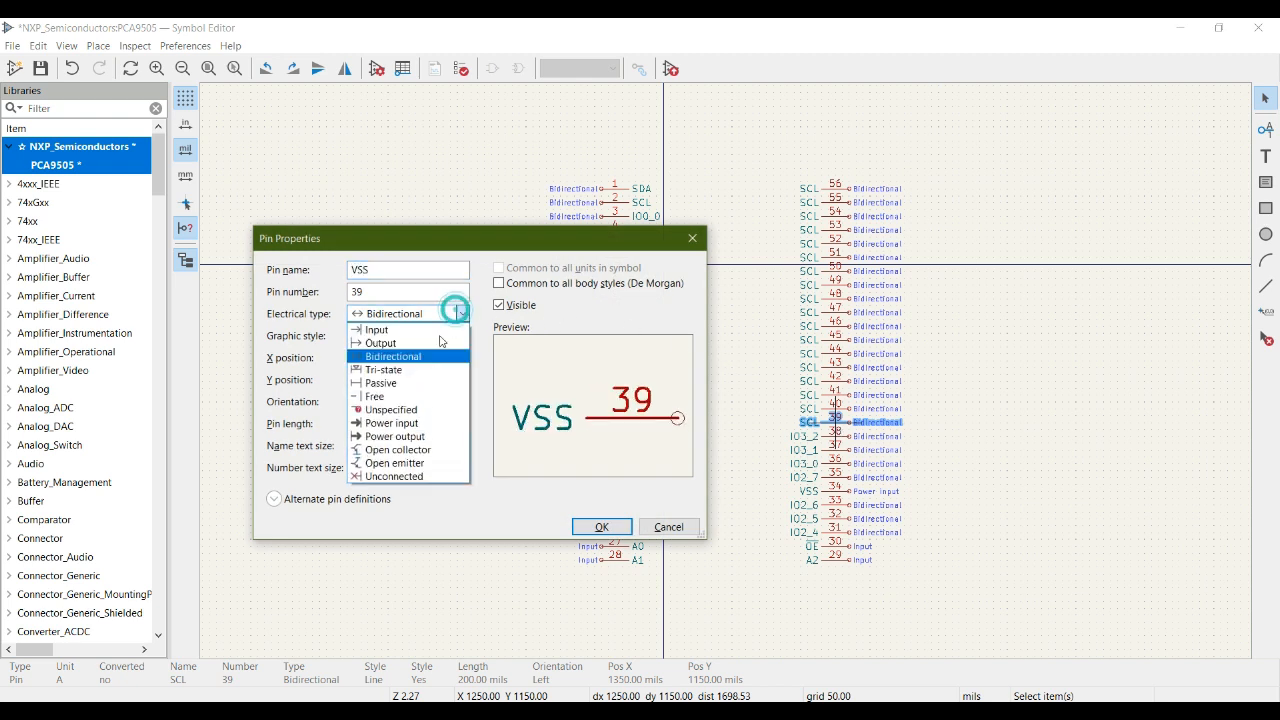
click(408, 423)
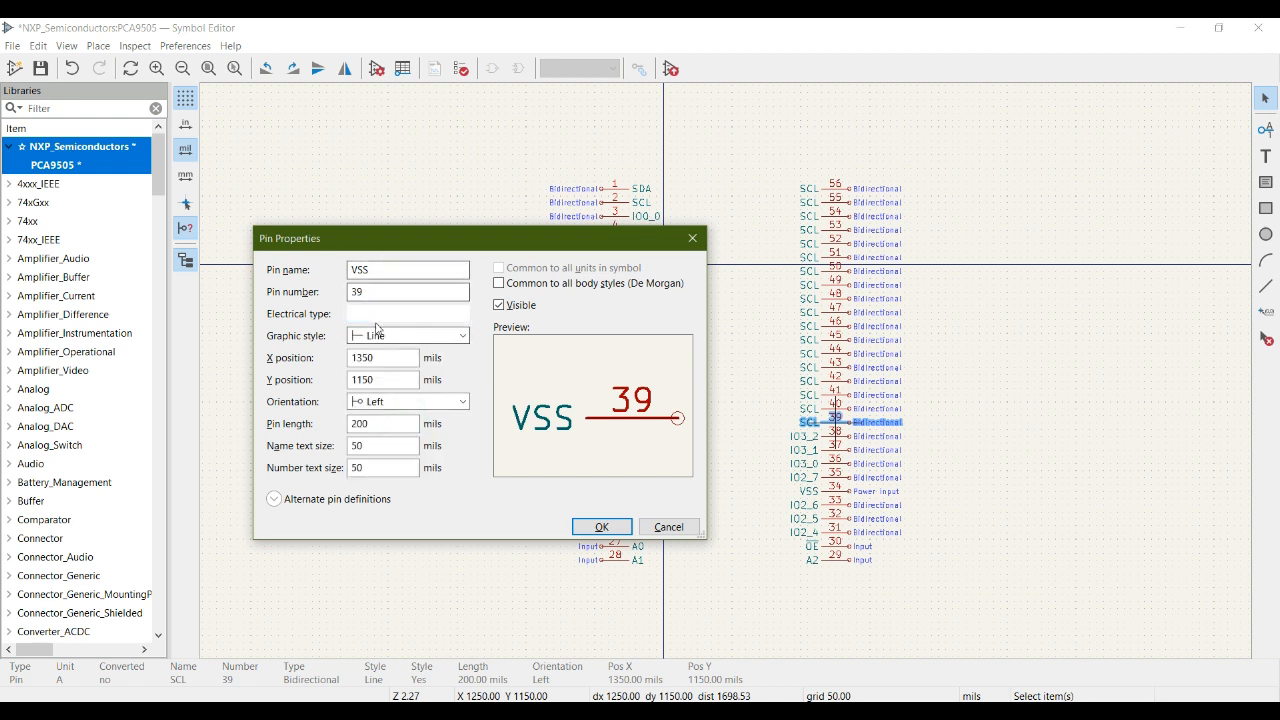
click(601, 527)
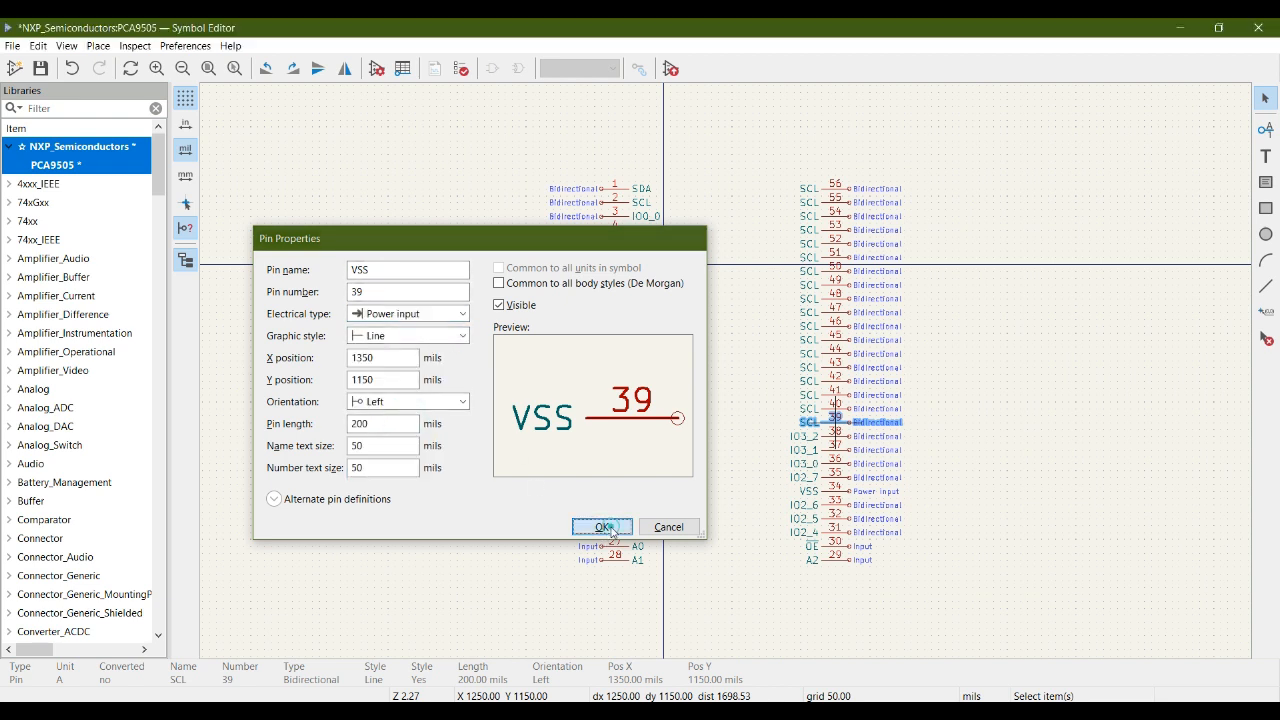
- Look up pin 40 in the datasheet pinout and rename it IO3_3 in the symbol
key(alt+Tab)
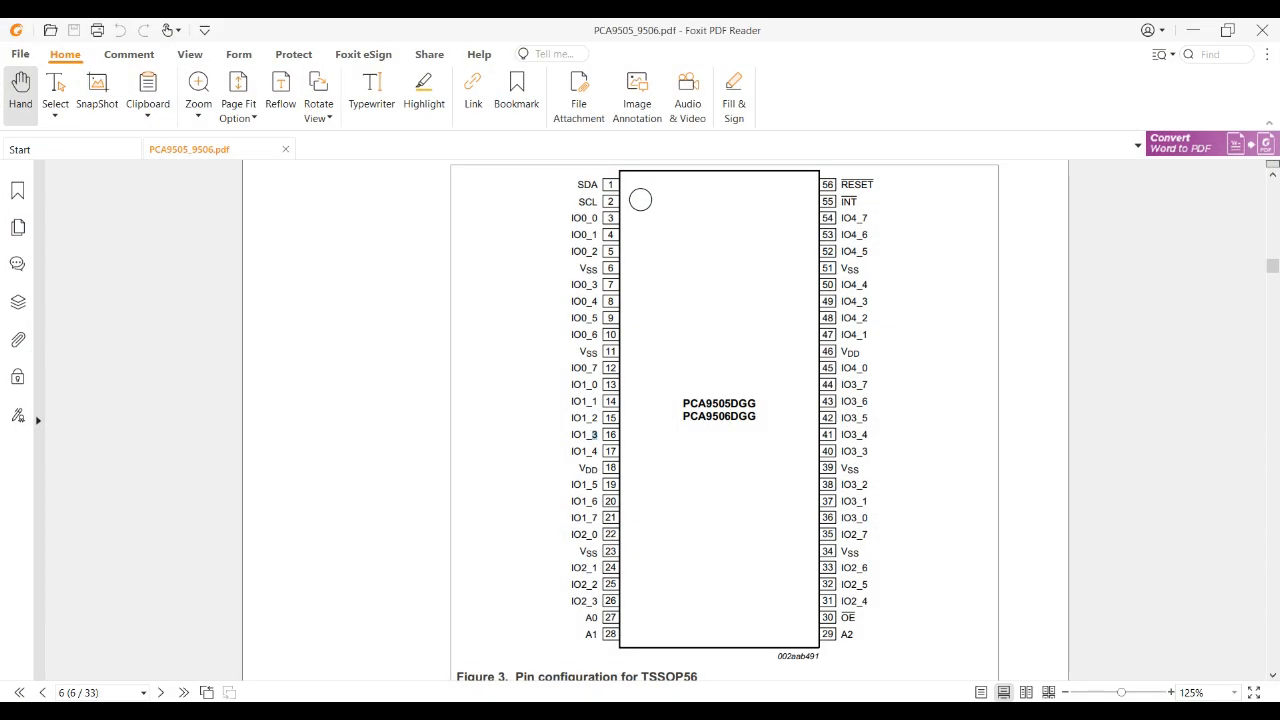
key(alt+Tab)
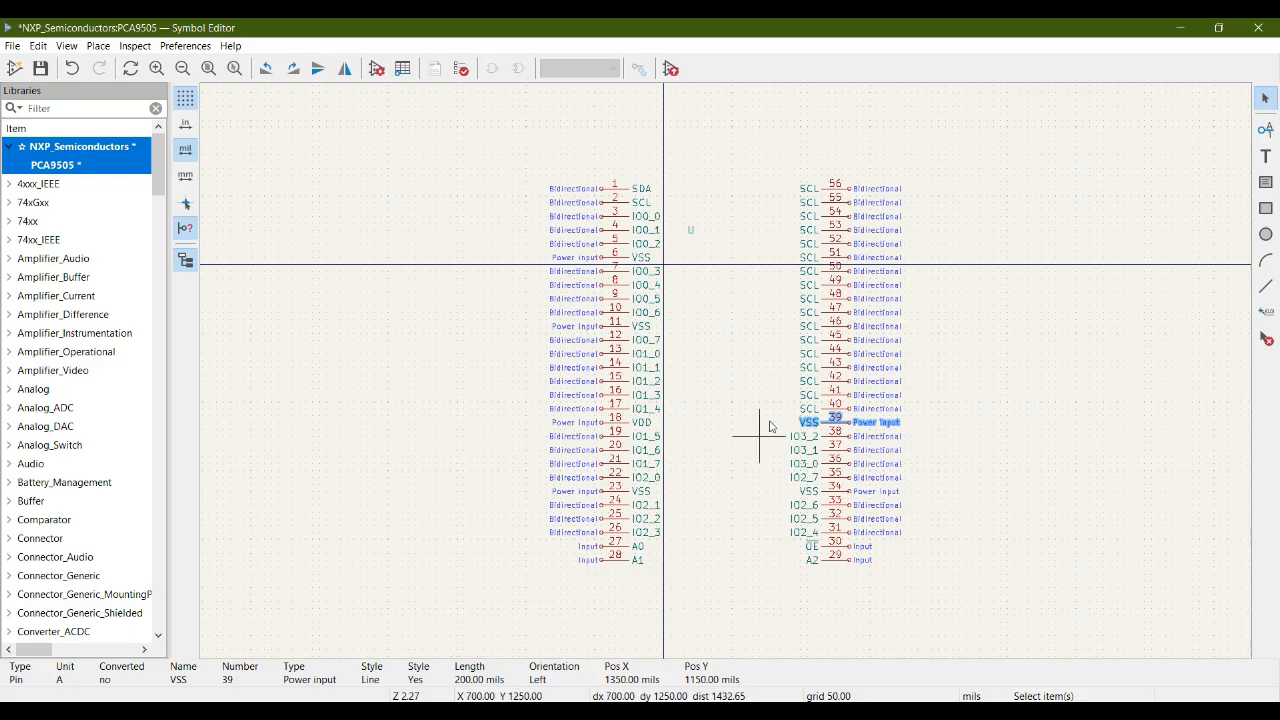
click(836, 408)
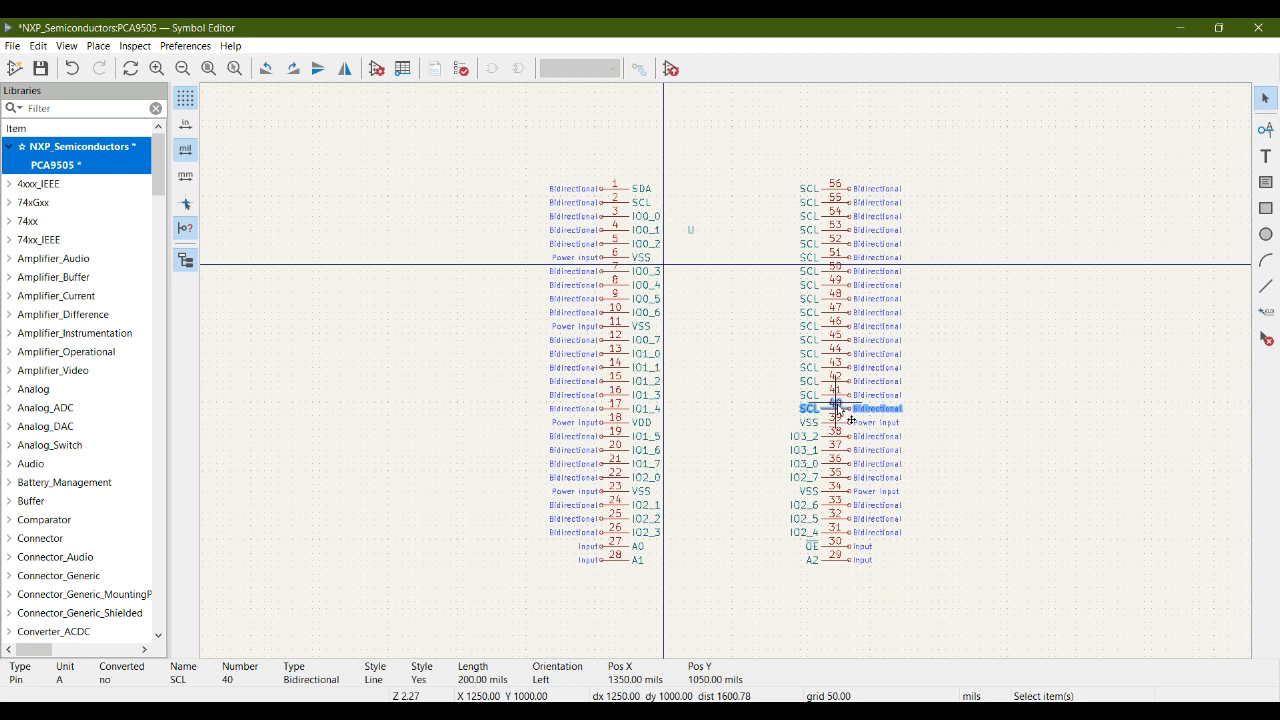
double_click(836, 408)
text(IO3_0)
key(BackSpace)
text(3)
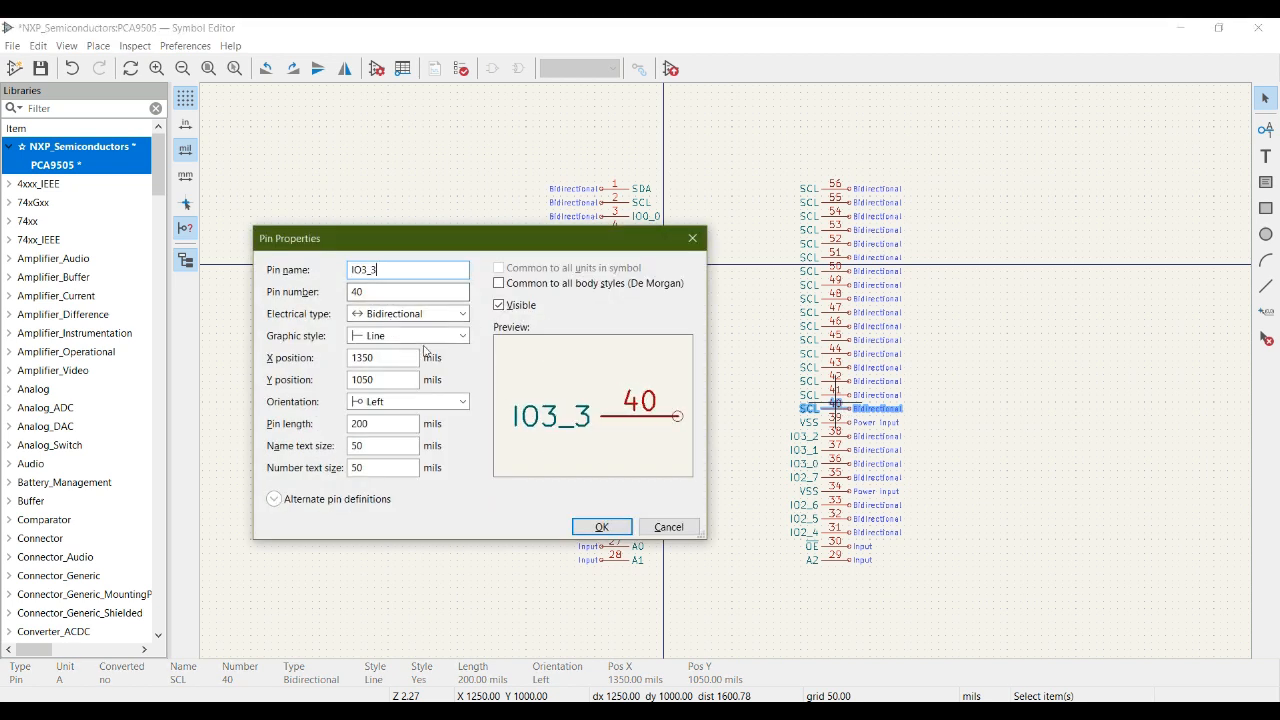
click(603, 527)
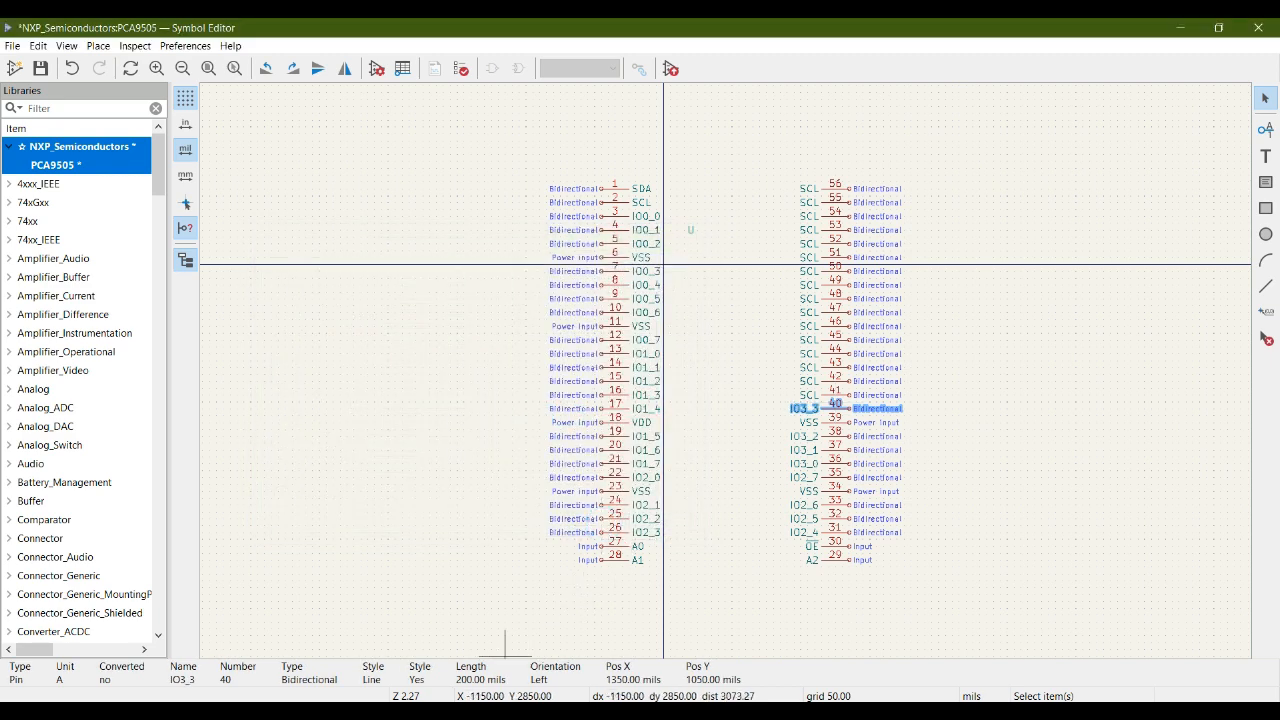
- Look up pin 41 in the datasheet pinout and rename it IO3_4 in the symbol
key(alt+Tab)
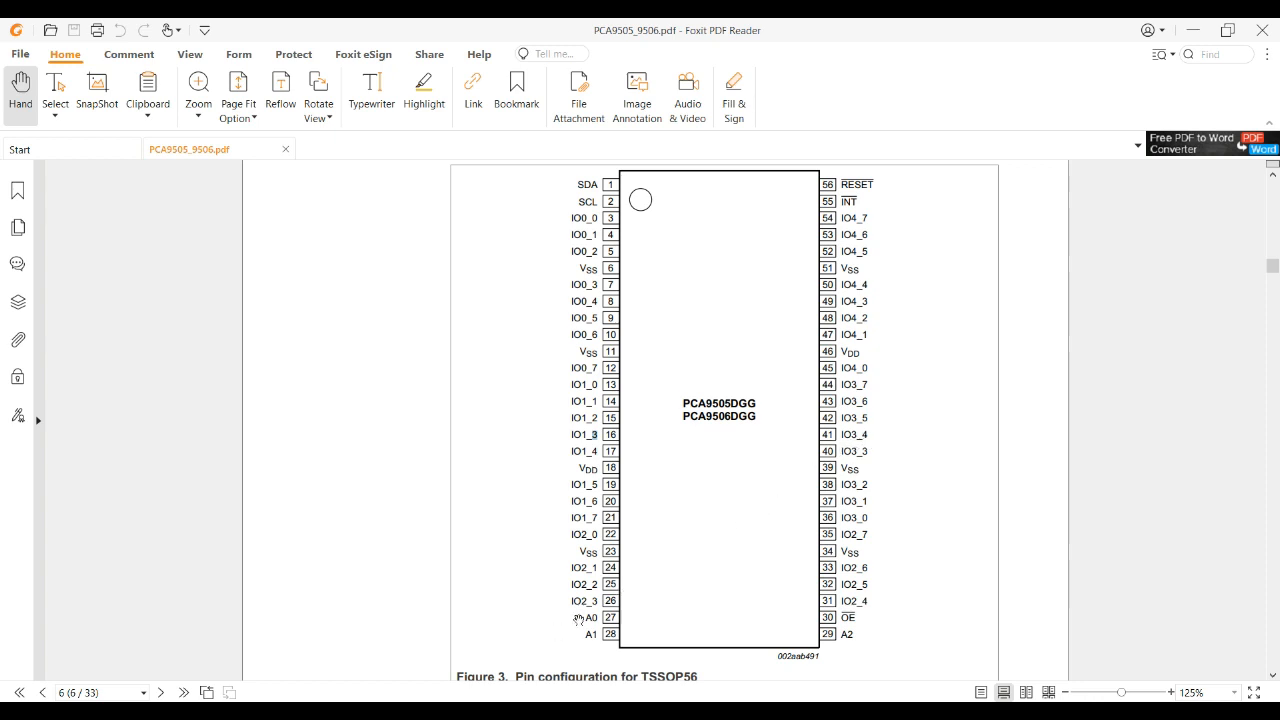
mouse_move(468, 712)
click(520, 664)
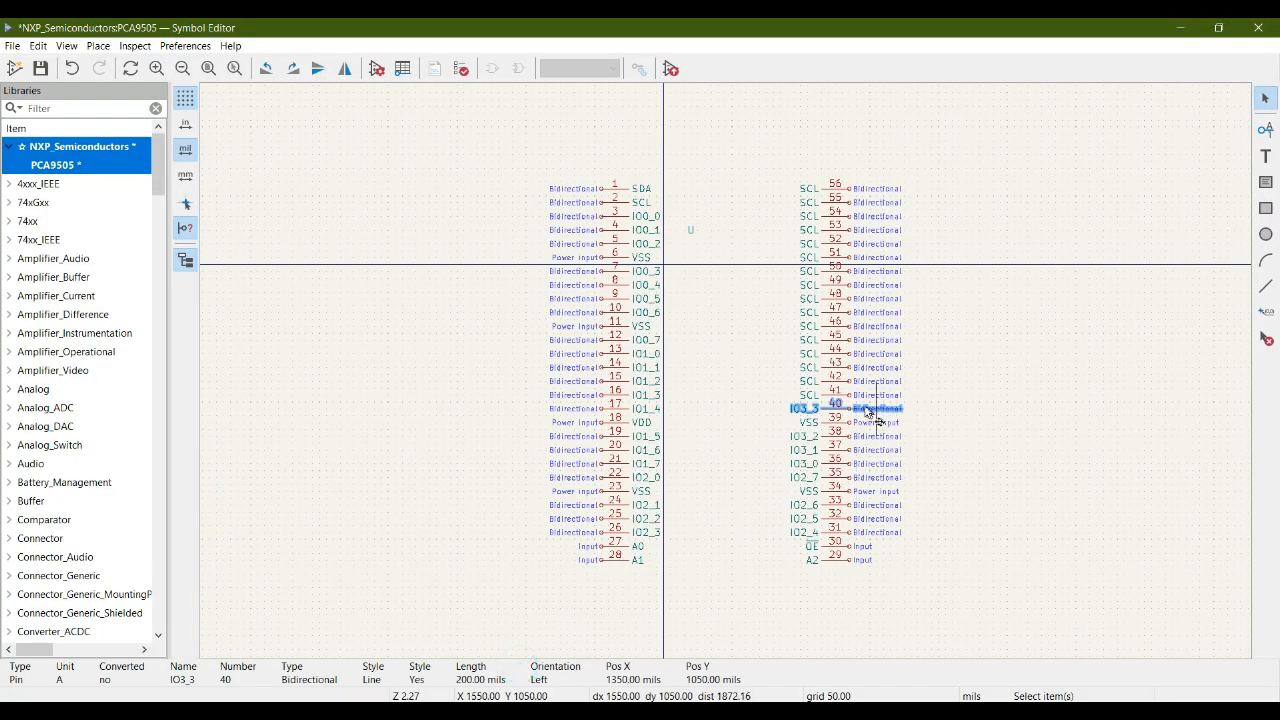
click(837, 395)
double_click(837, 395)
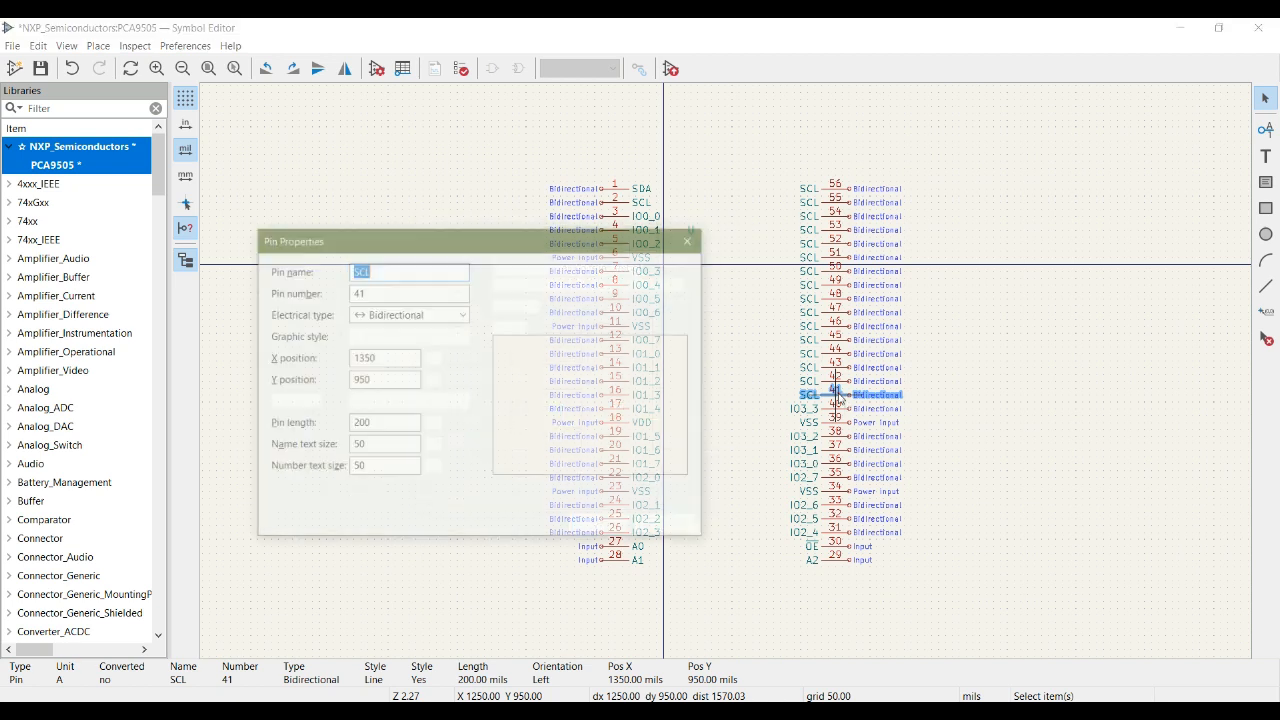
text(IO3_0)
key(BackSpace)
text(4)
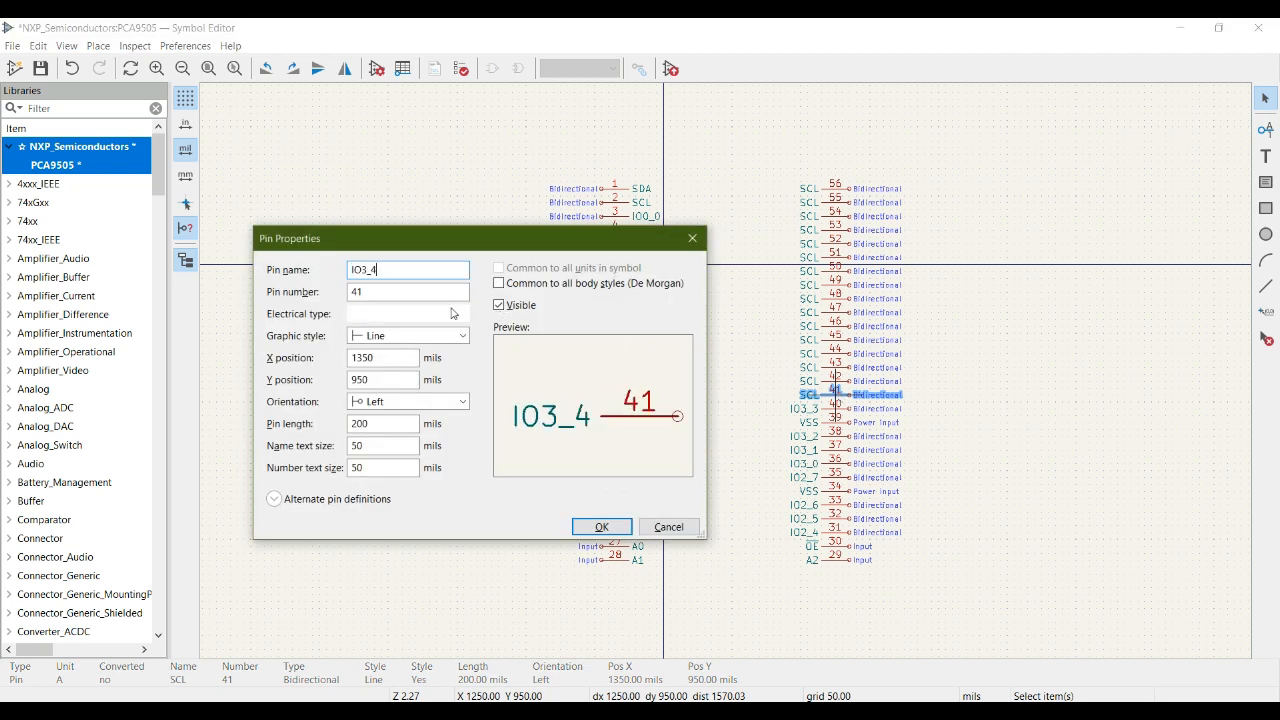
click(602, 527)
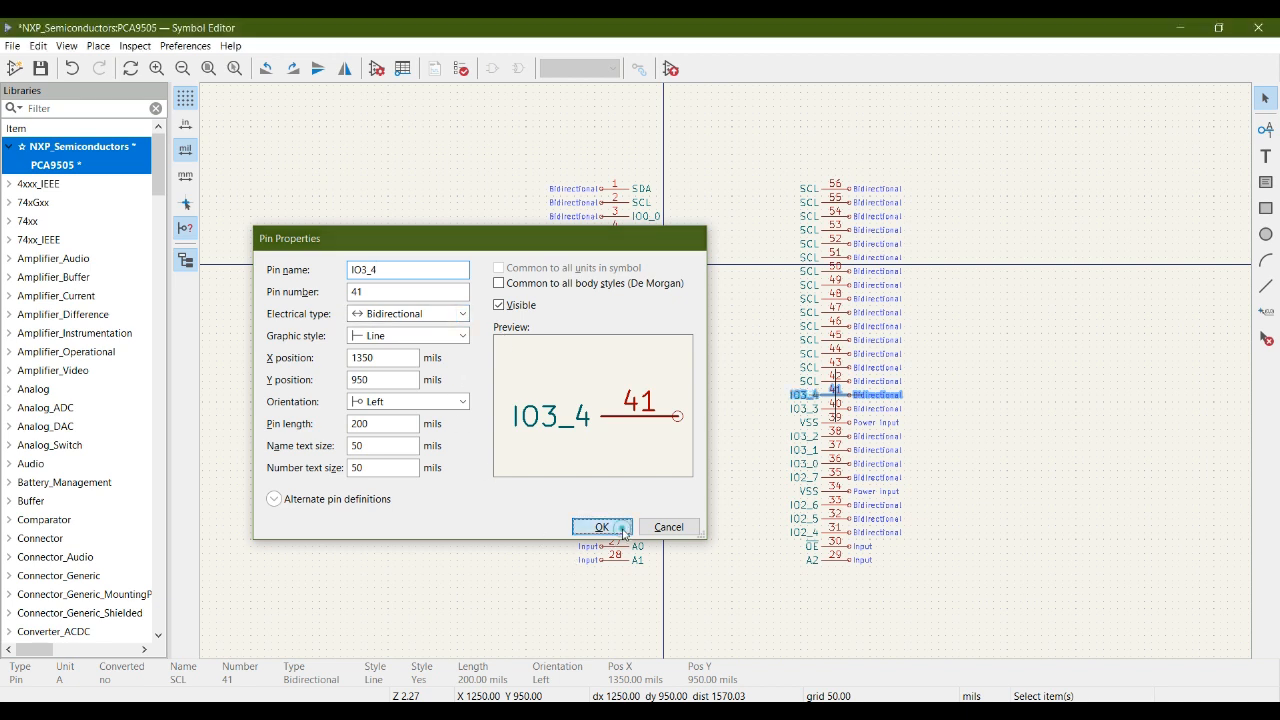
- Look up pin 42 in the datasheet pinout and rename it IO3_5 in the symbol
key(alt+Tab)
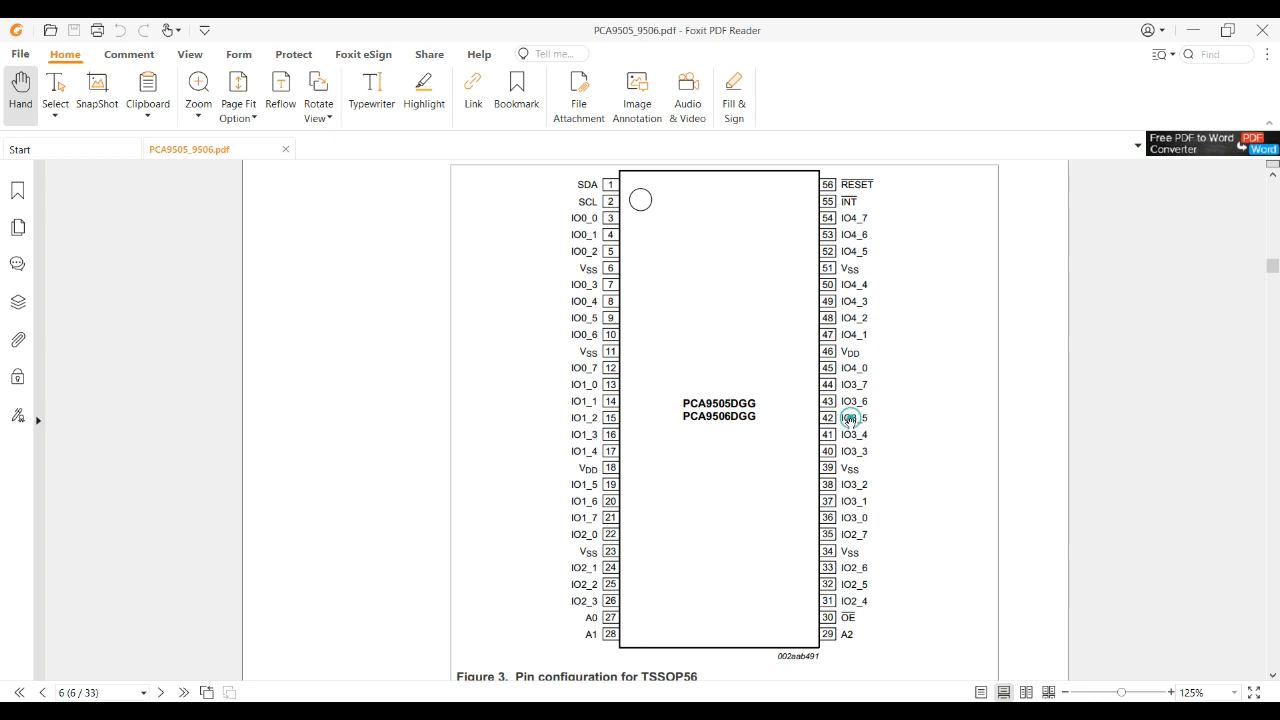
key(alt+Tab)
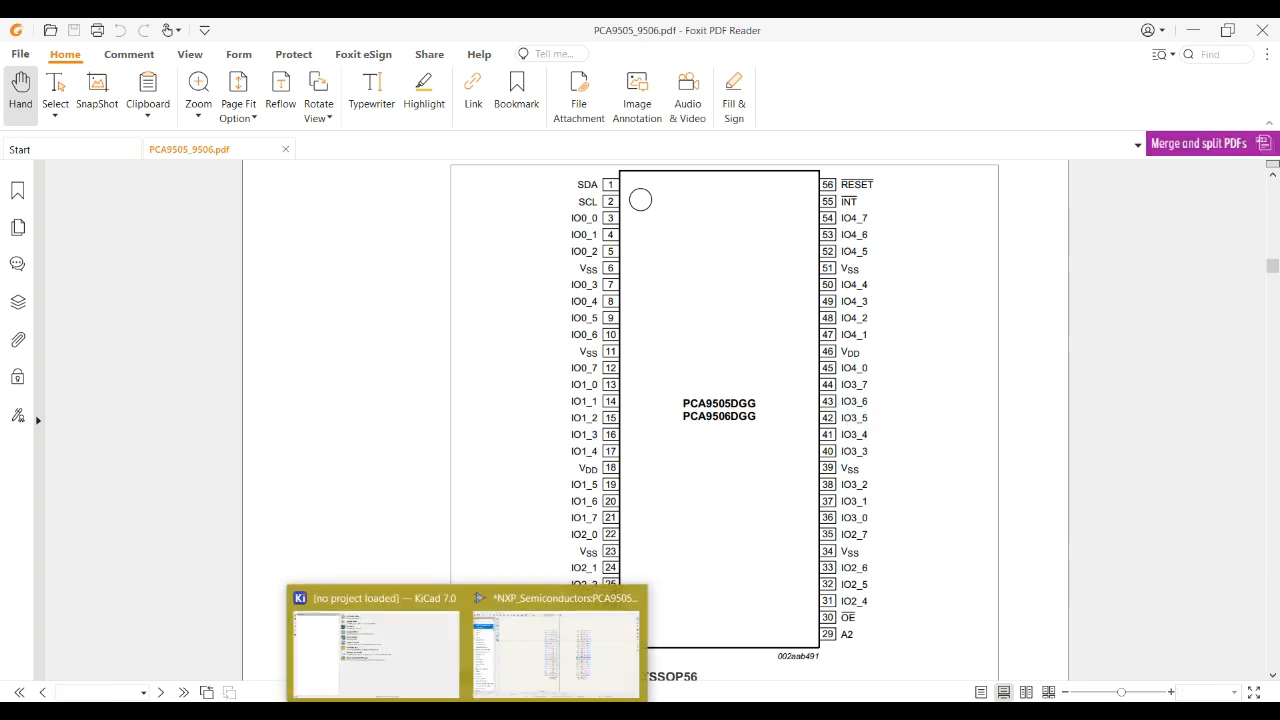
click(845, 382)
double_click(856, 393)
text(IO3_0)
key(BackSpace)
text(5)
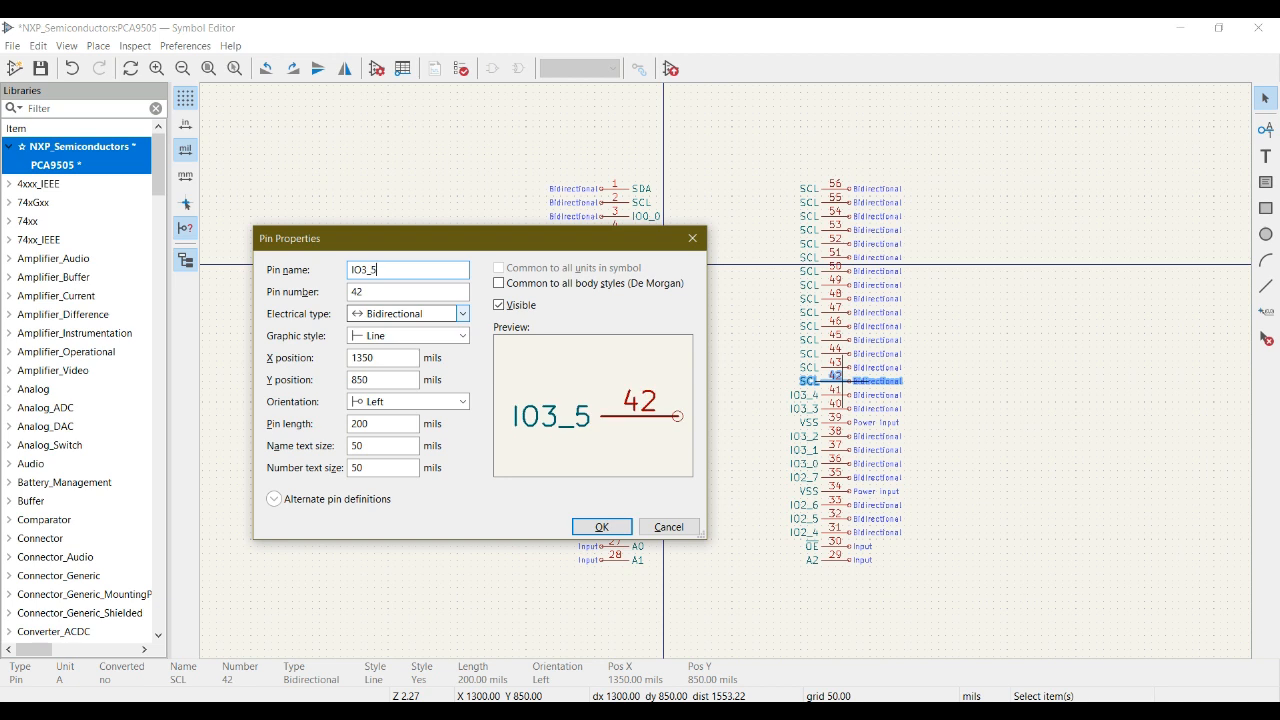
click(611, 527)
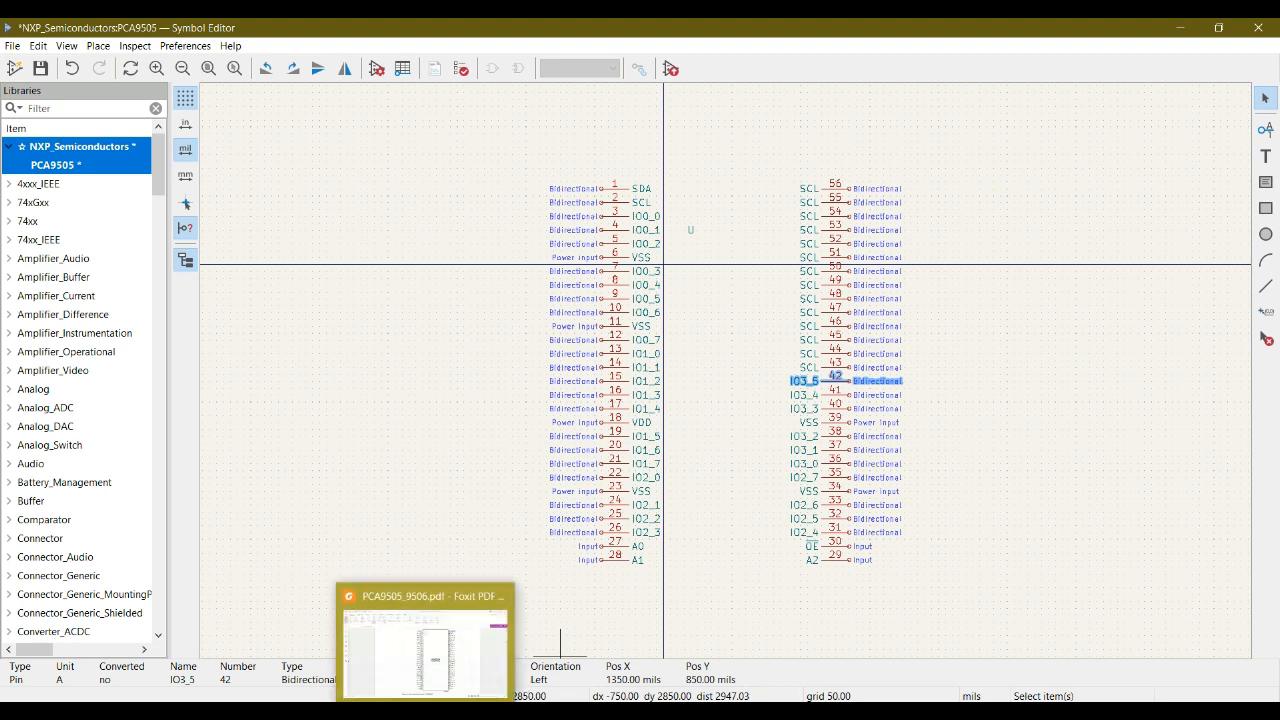
- Look up pin 43 in the datasheet pinout and rename it IO3_6 in the symbol
click(428, 645)
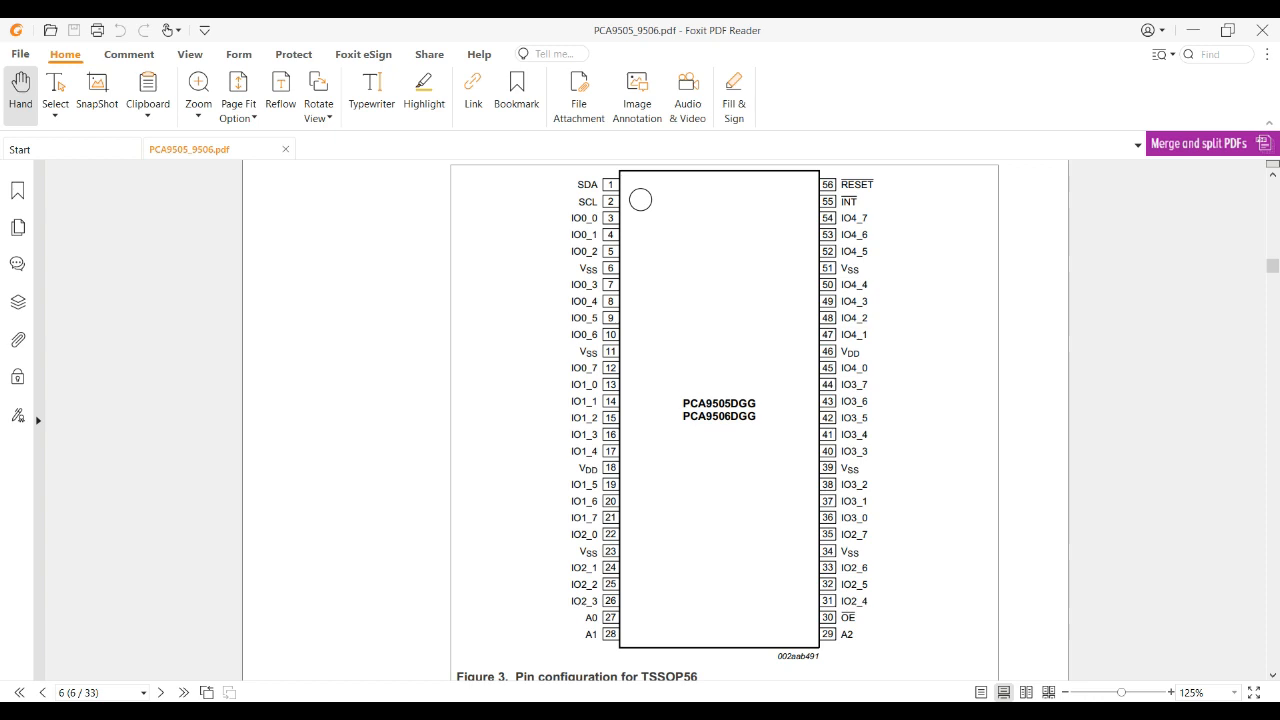
click(529, 643)
click(846, 369)
double_click(848, 381)
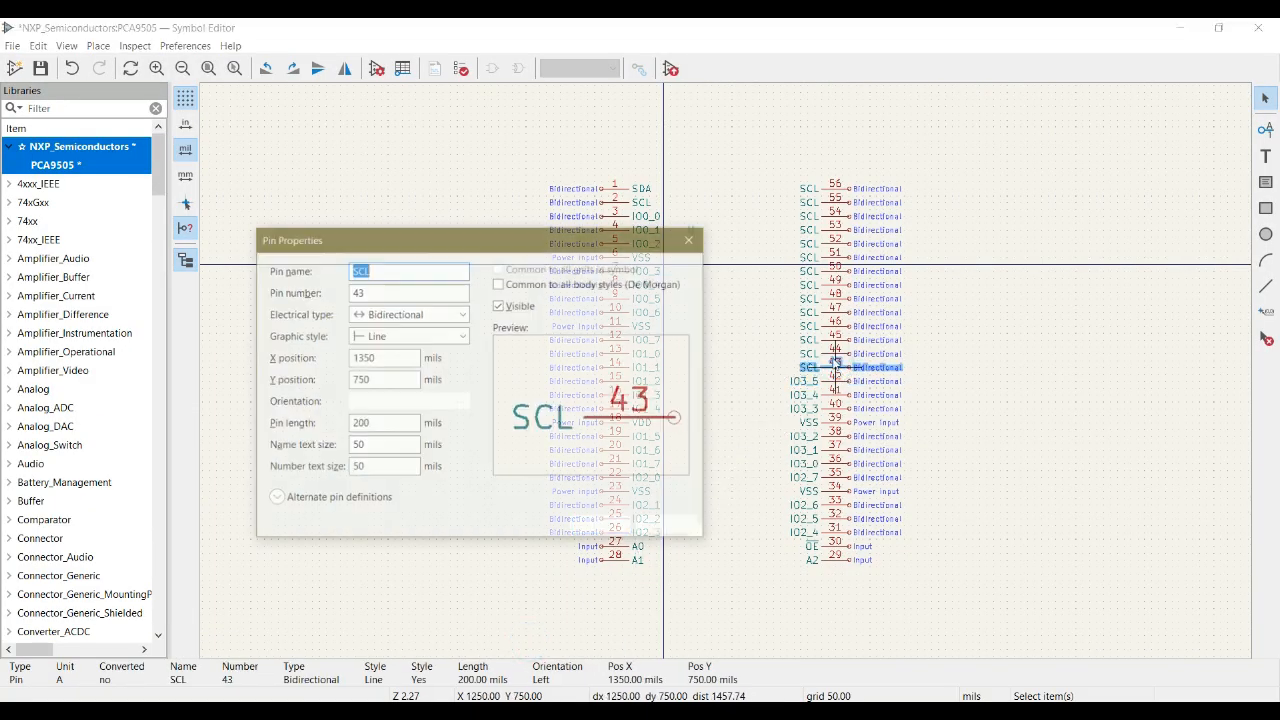
text(IO3_0)
key(BackSpace)
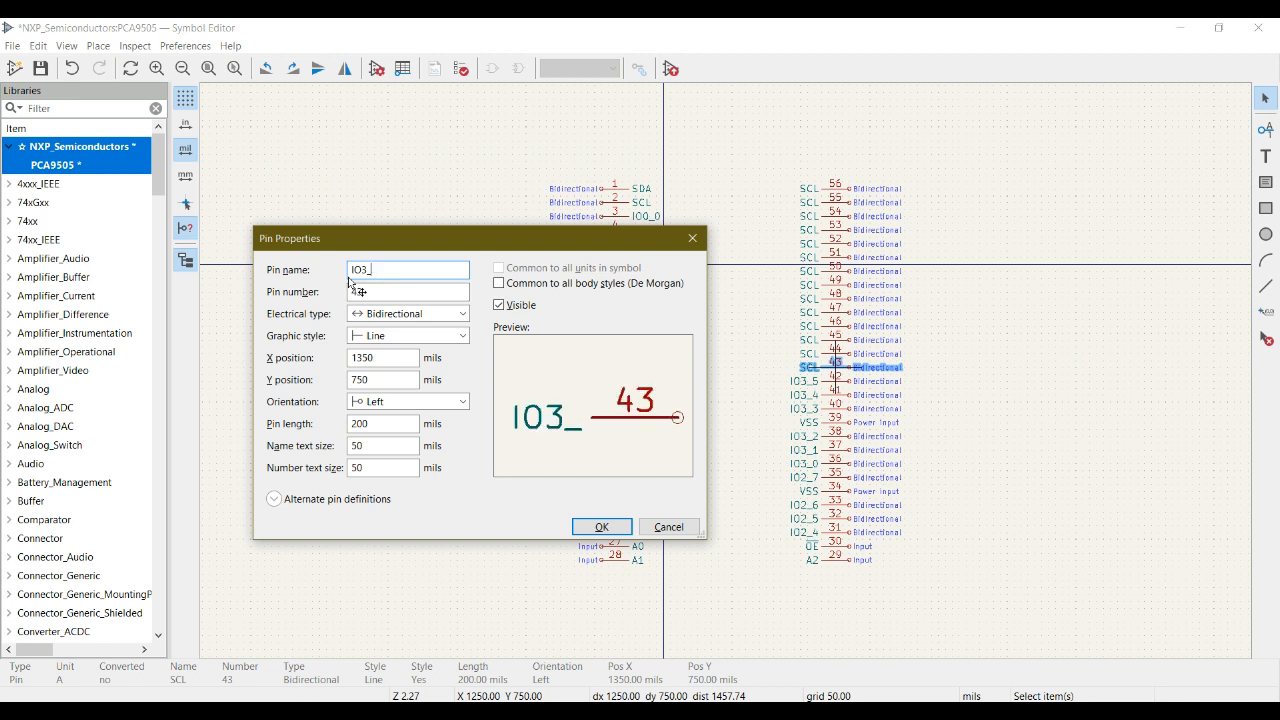
text(6)
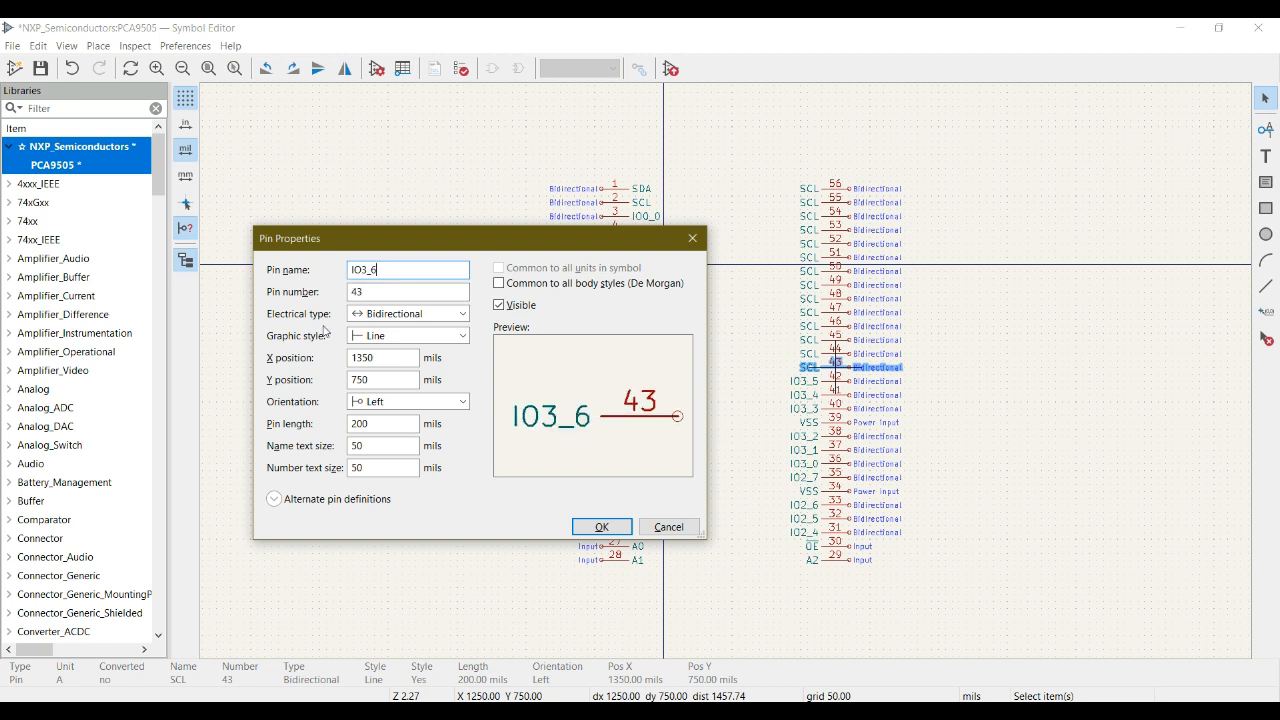
click(602, 527)
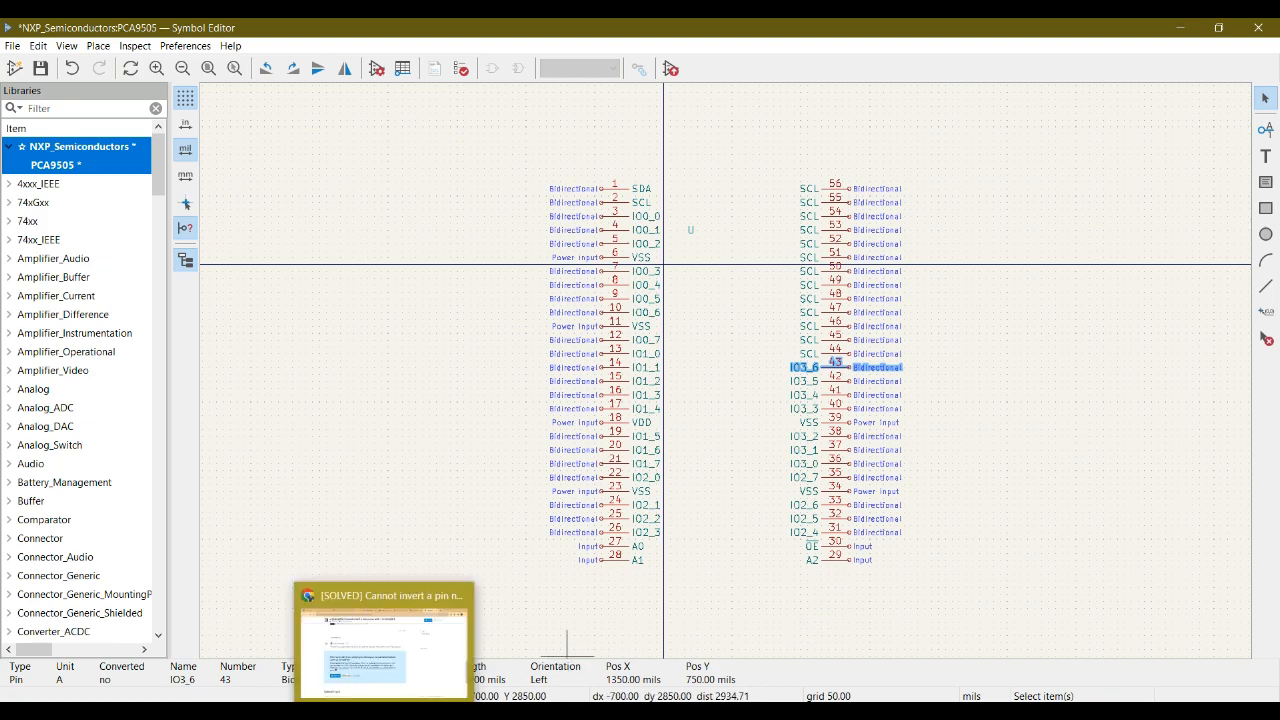
- Look up pin 44 in the datasheet pinout and rename it IO3_7 in the symbol
click(388, 711)
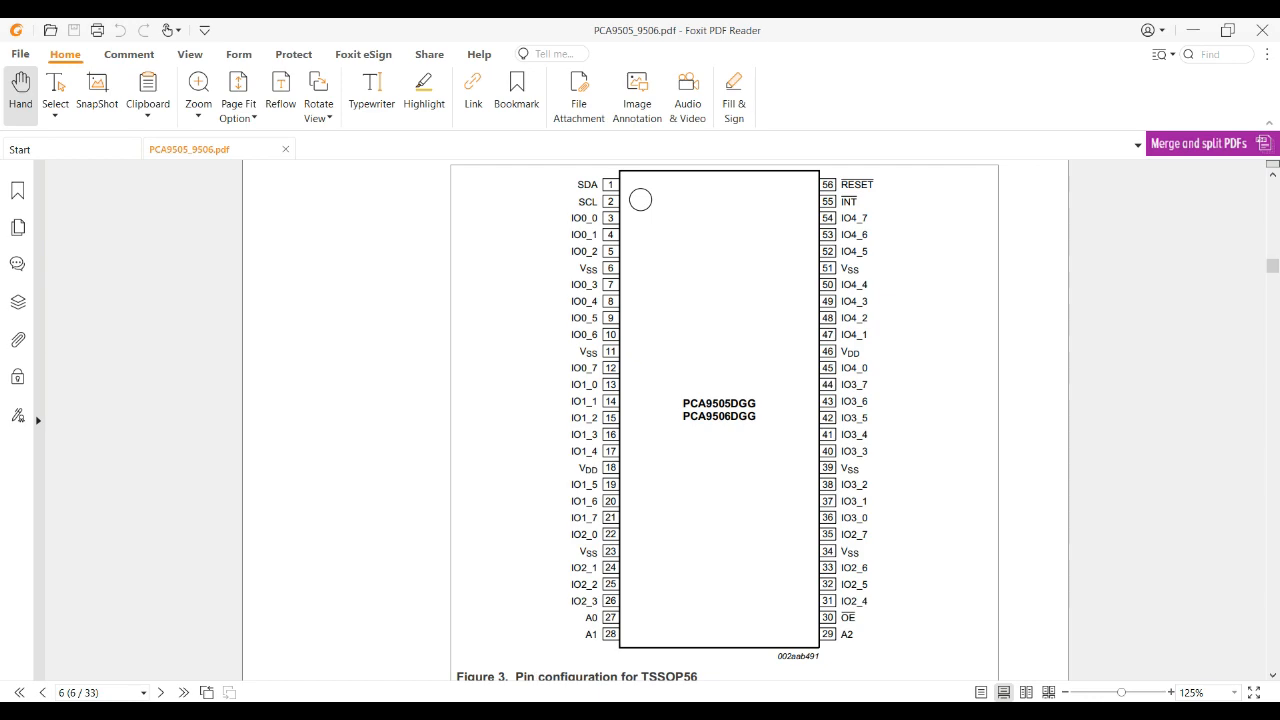
click(506, 614)
click(848, 369)
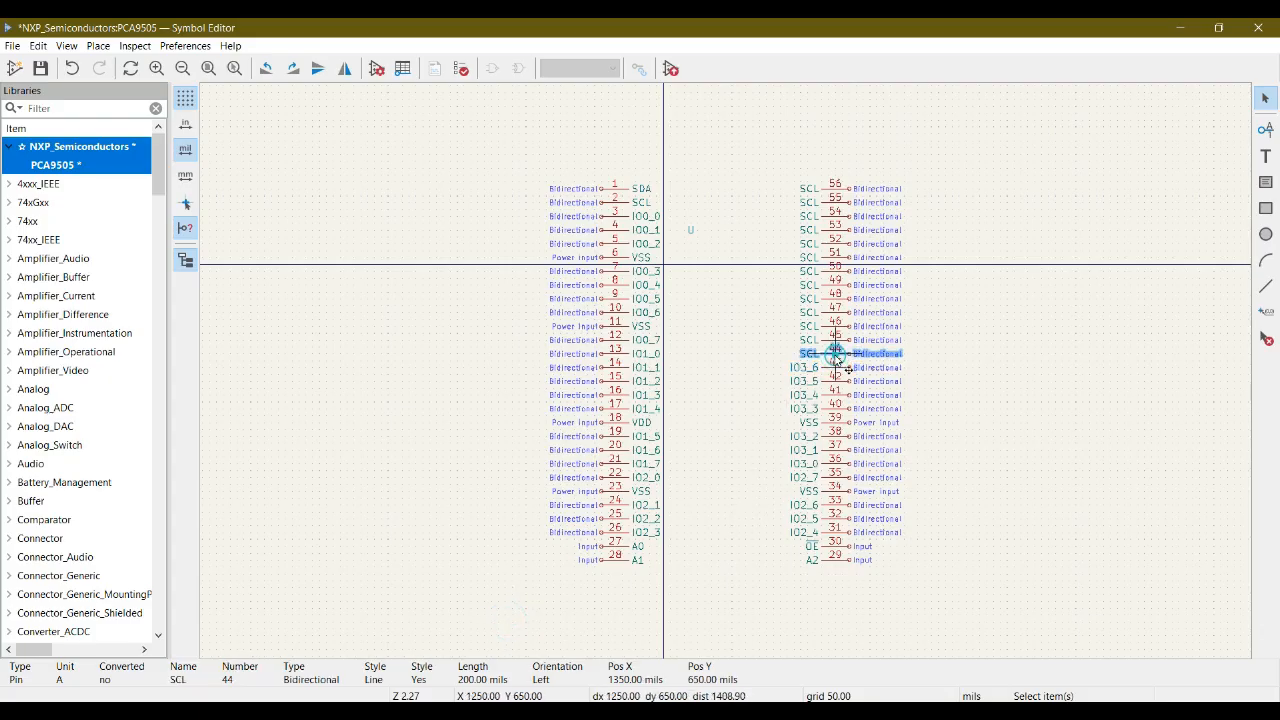
double_click(837, 362)
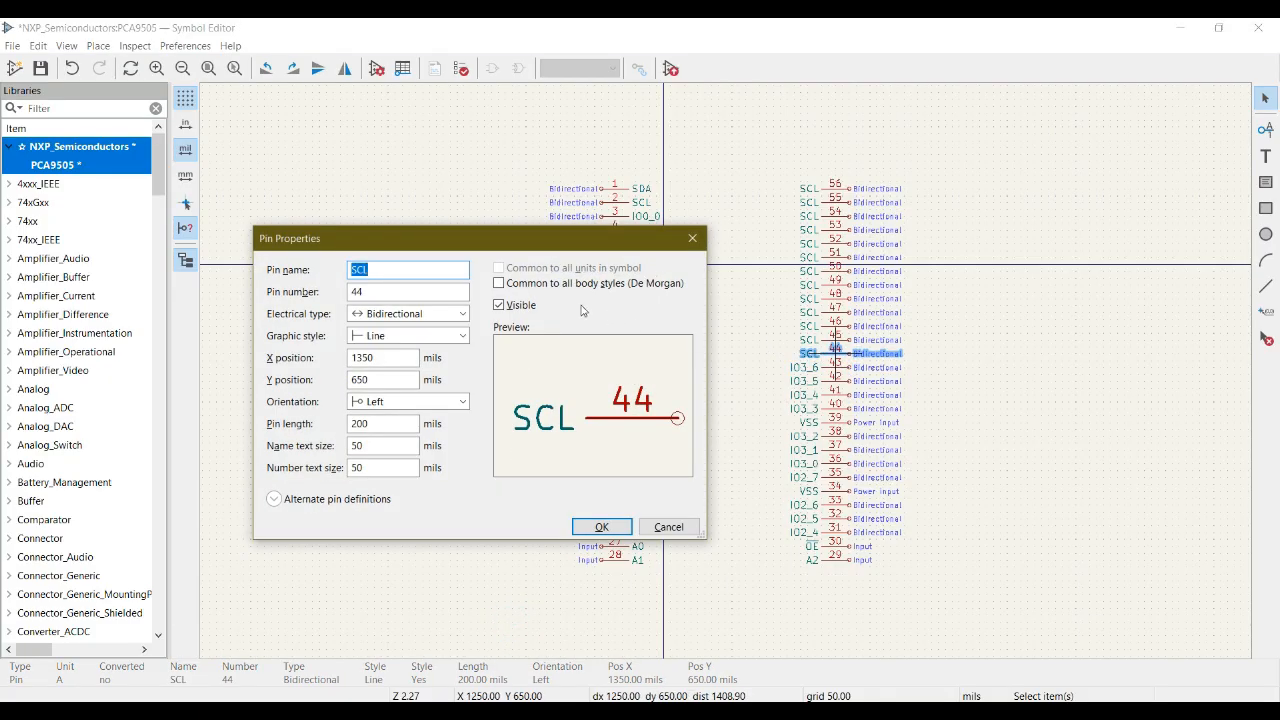
text(IO3_0)
key(BackSpace)
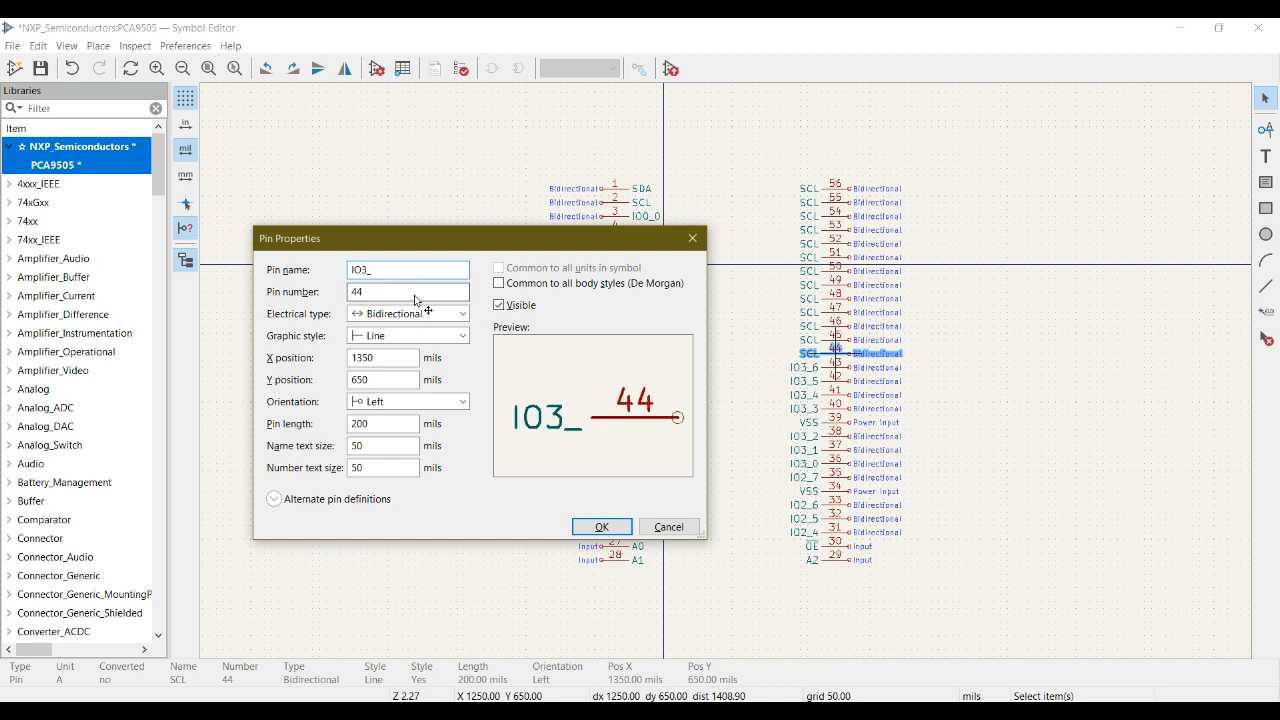
text(7)
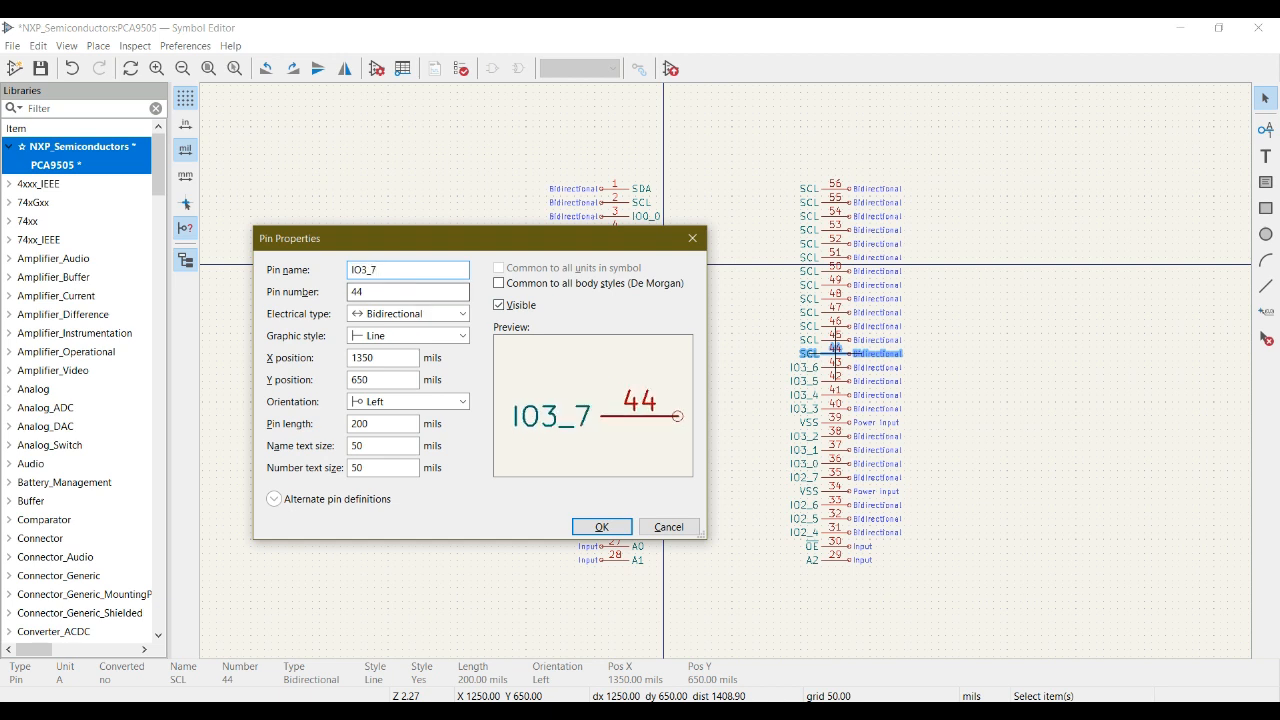
click(602, 527)
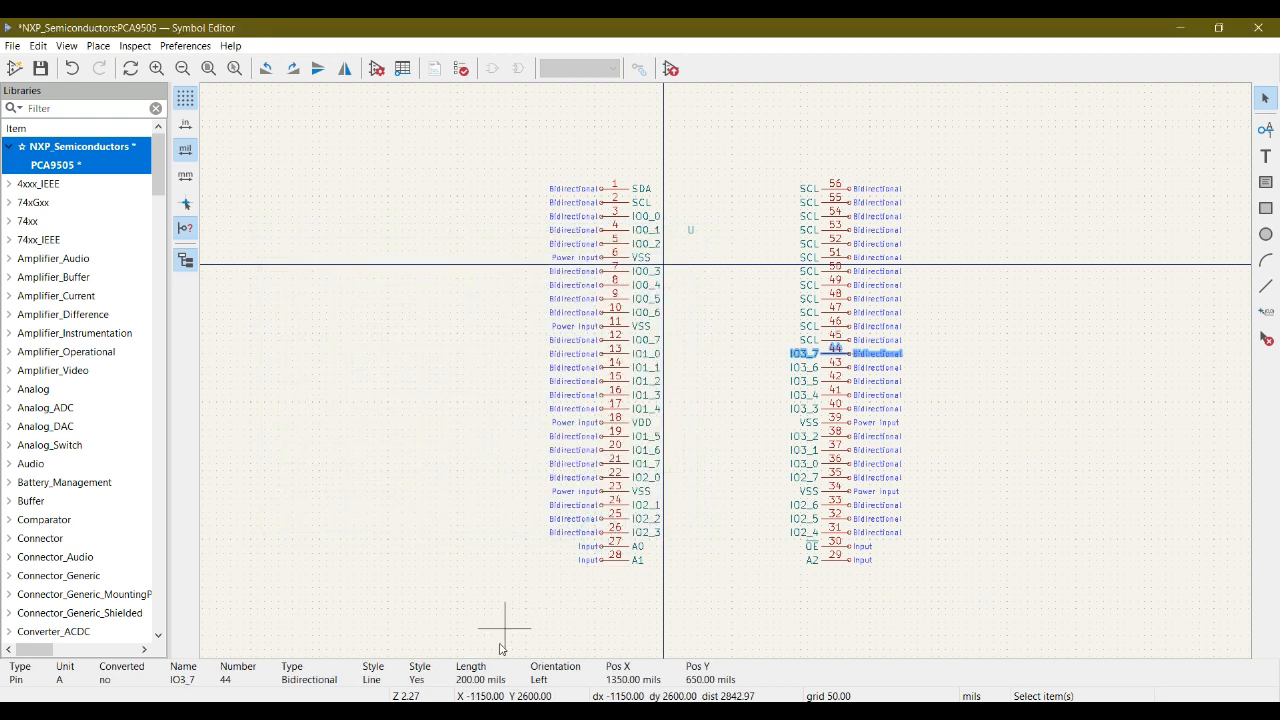
- Look up pin 45 in the datasheet pinout and rename it IO4_0 in the symbol
key(alt+Tab)
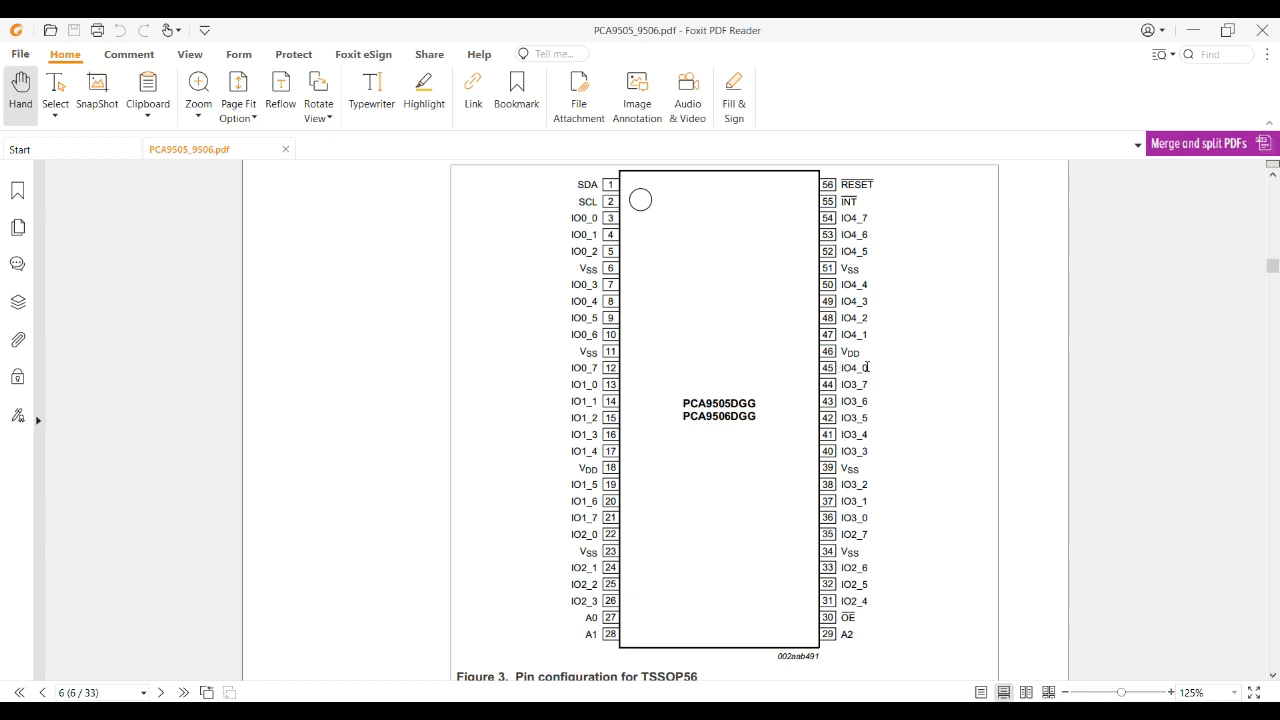
key(alt+Tab)
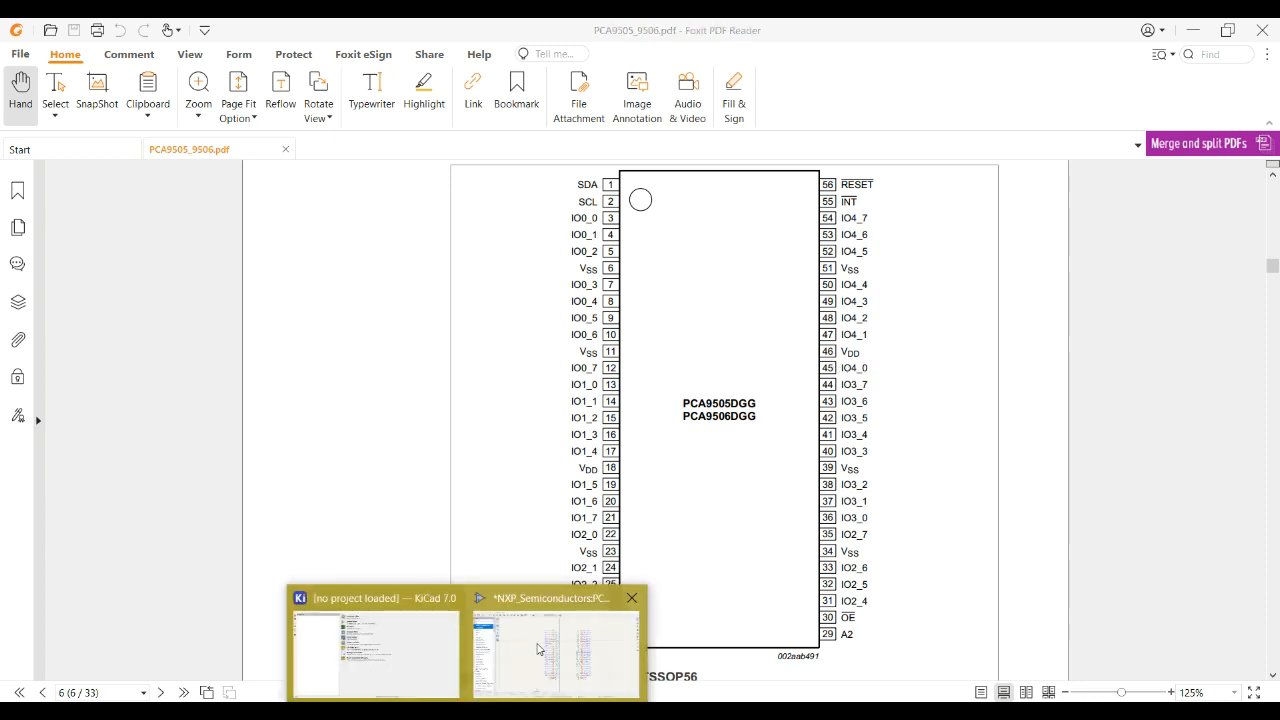
click(843, 344)
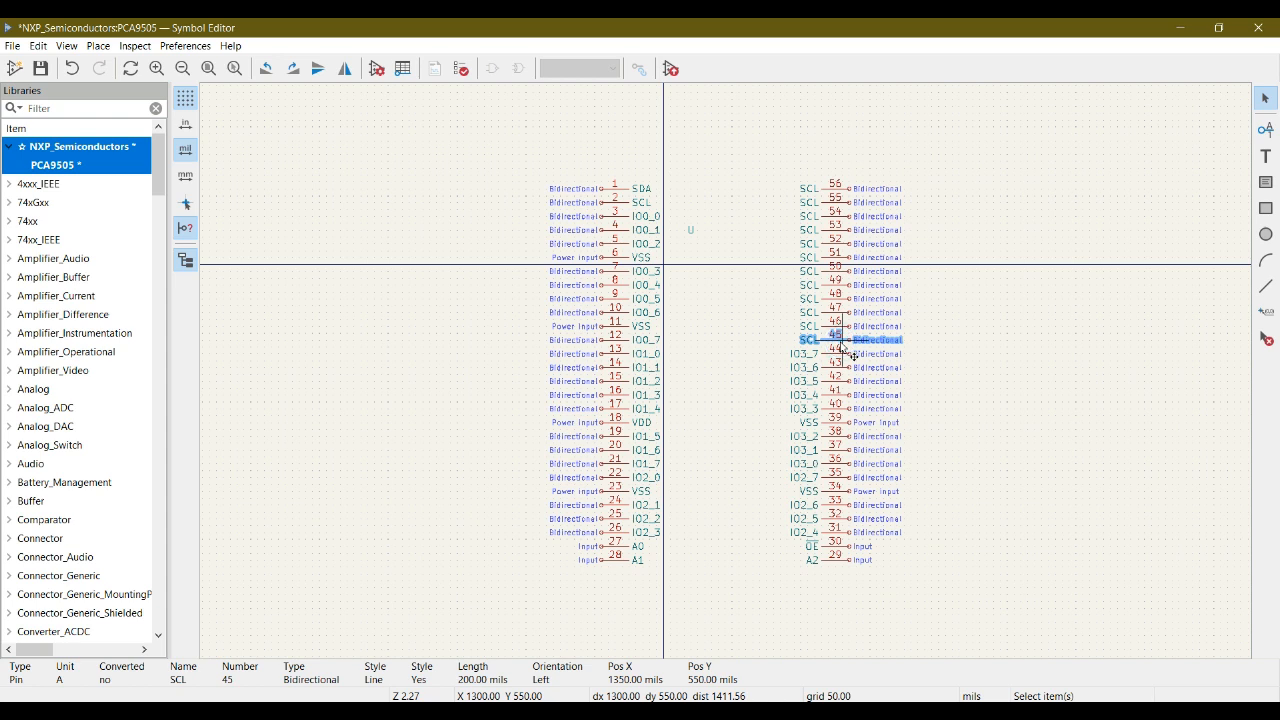
double_click(843, 344)
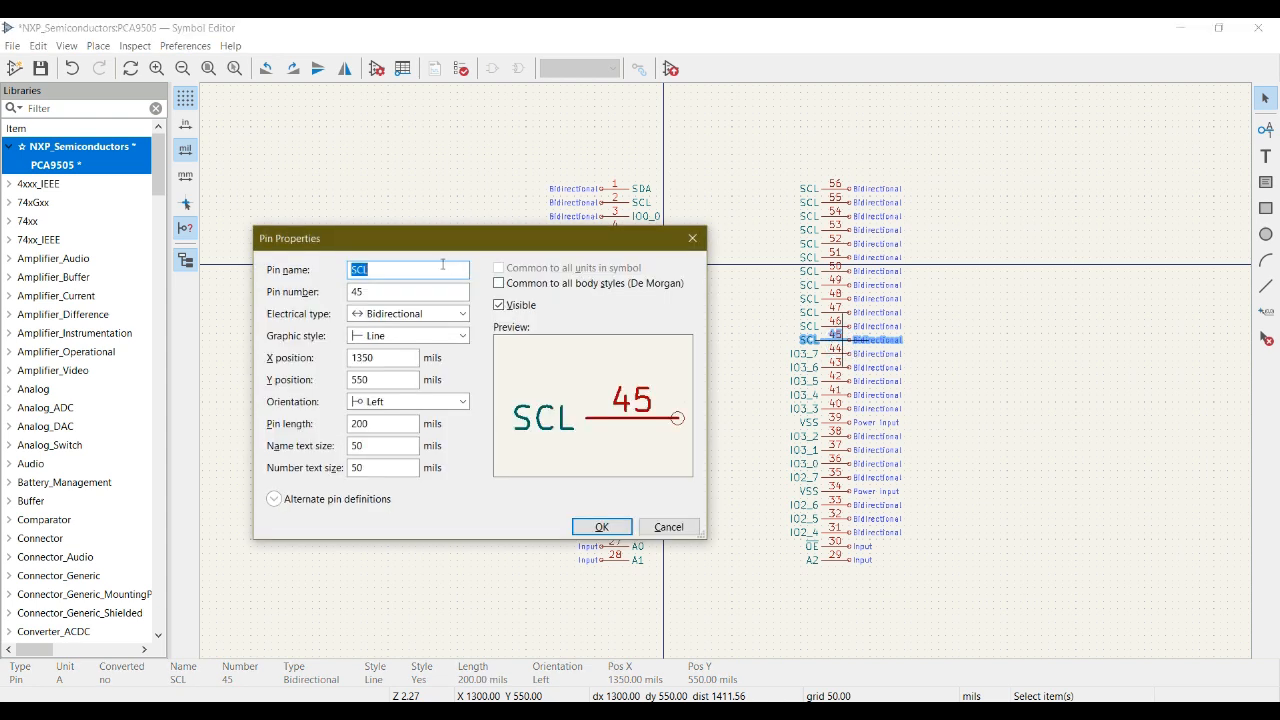
text(IO3_0)
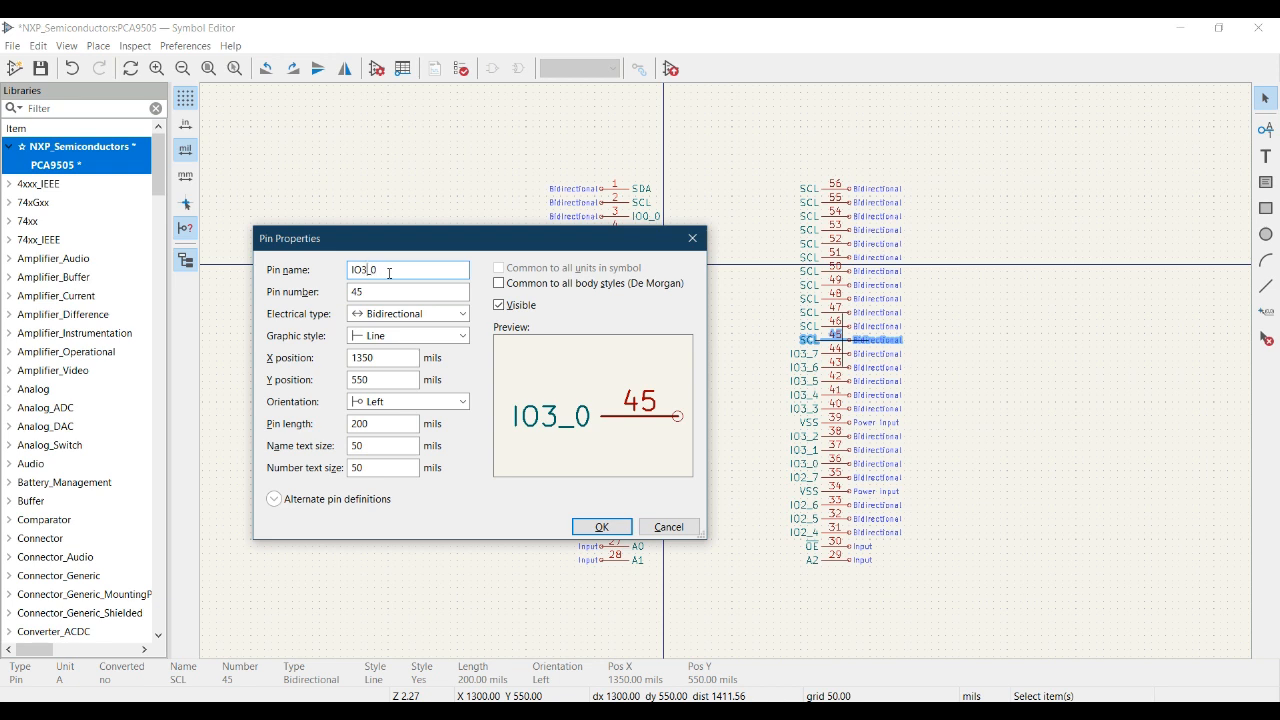
click(367, 270)
key(BackSpace)
text(5)
key(BackSpace)
text(4)
double_click(390, 273)
click(387, 270)
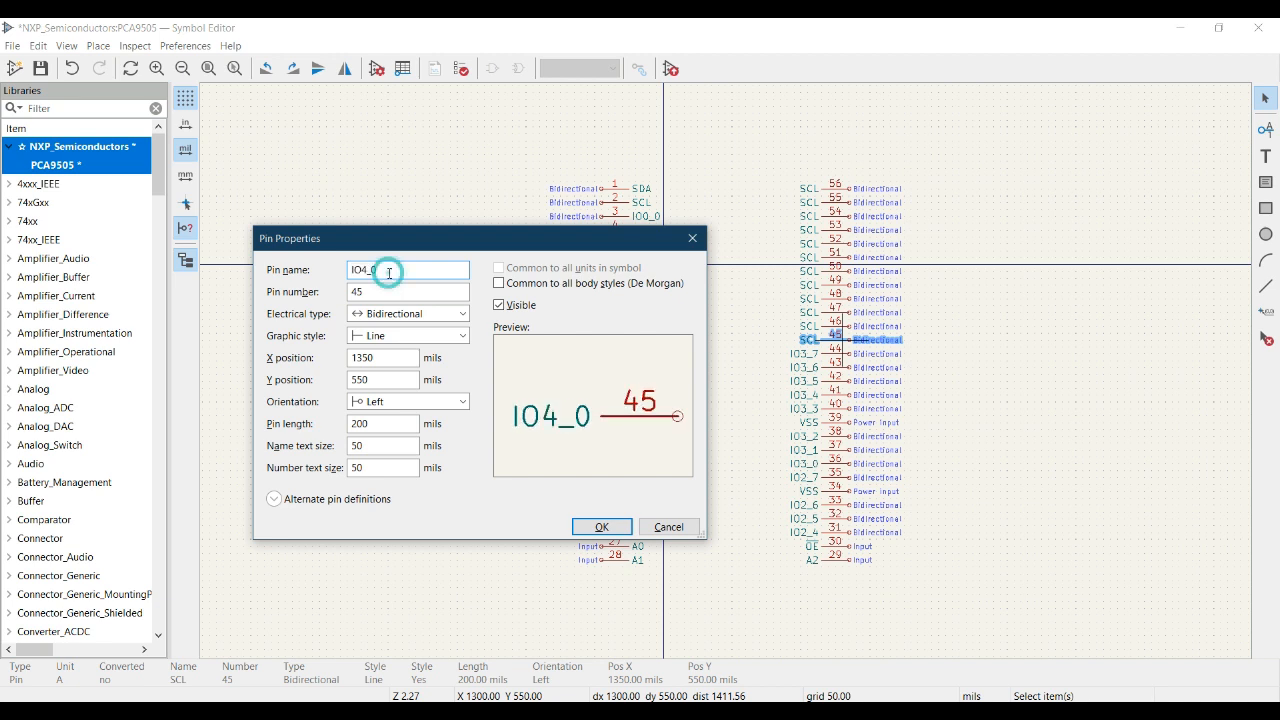
click(602, 527)
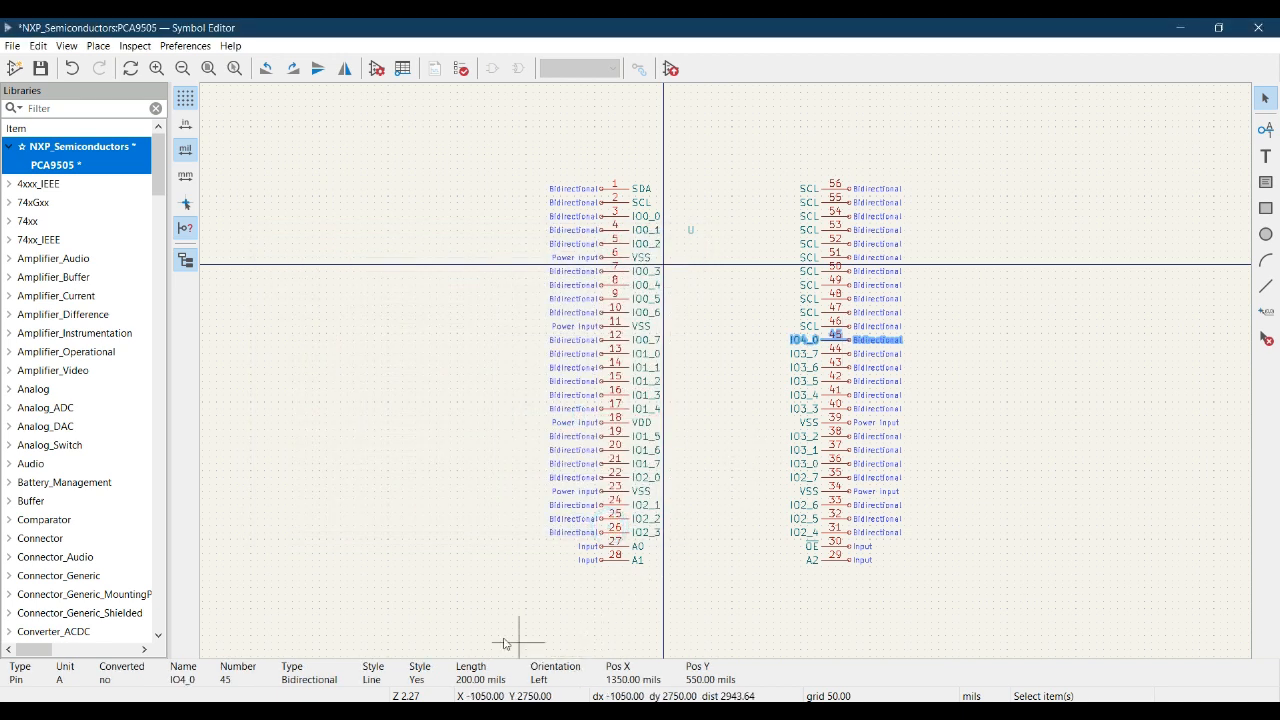
- Look up pin 46 in the datasheet pinout, rename it VDD and set its electrical type to Power input
key(alt+Tab)
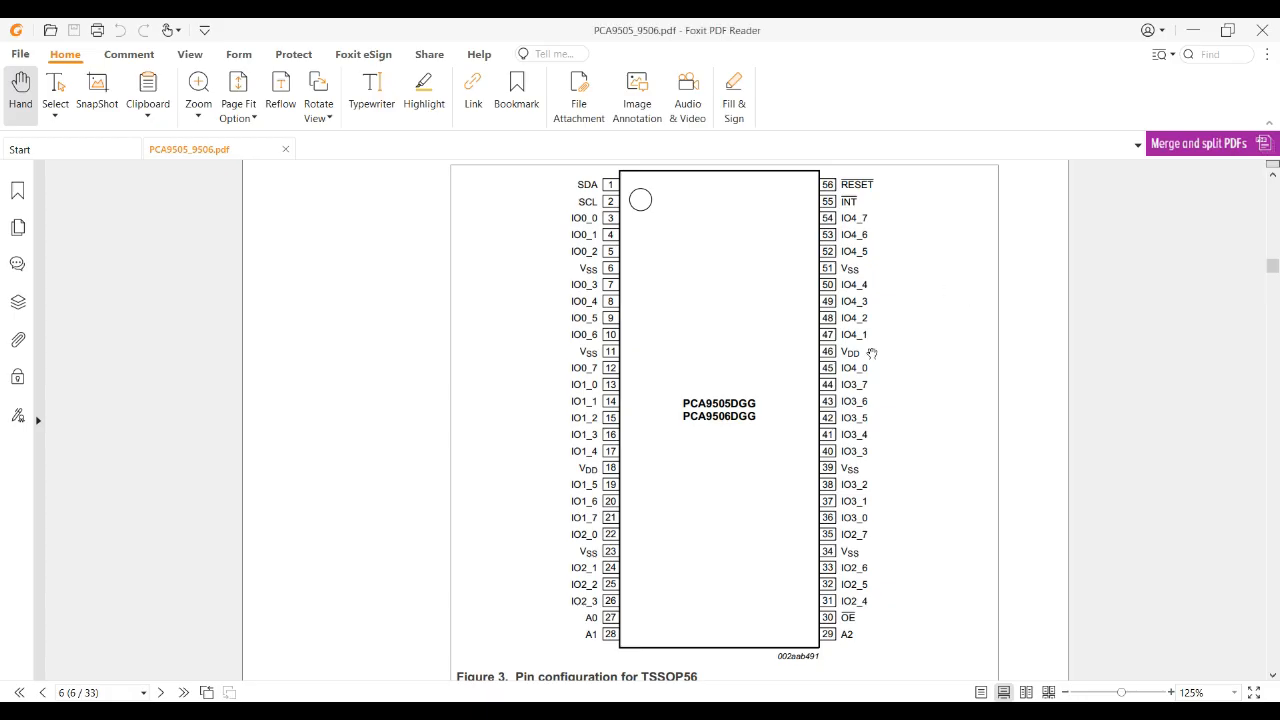
key(alt+Tab)
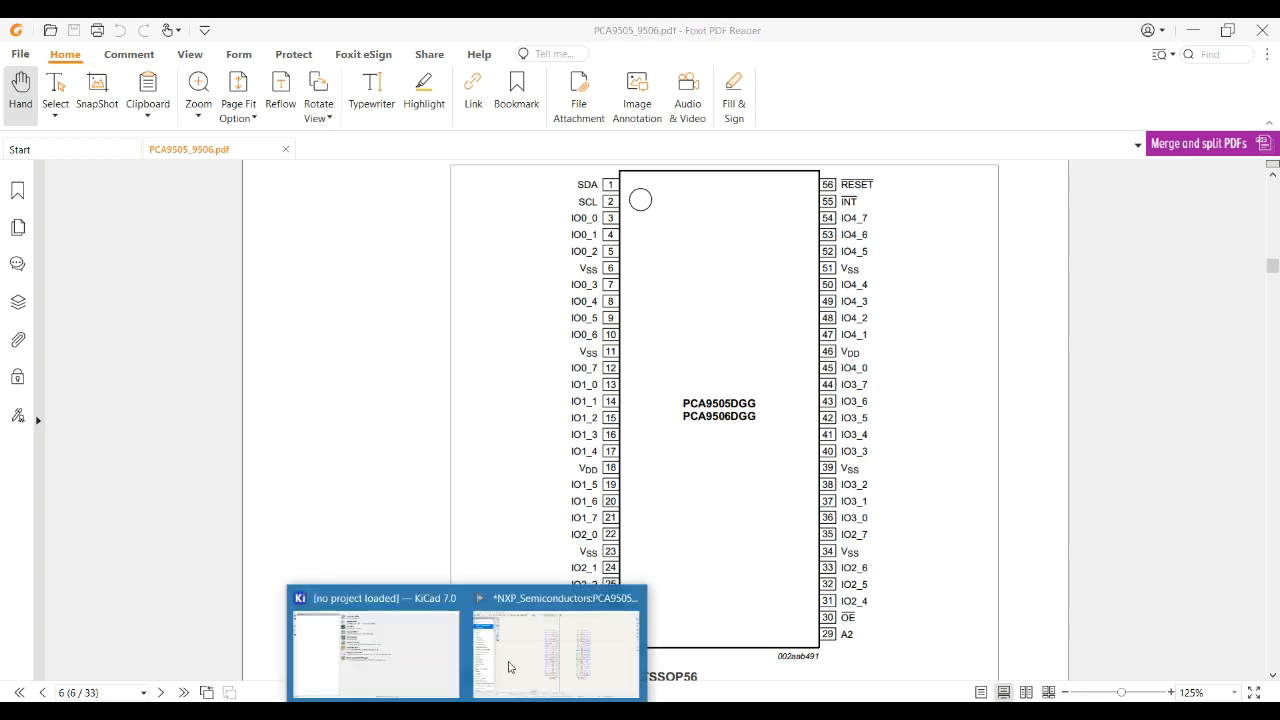
click(836, 333)
double_click(836, 333)
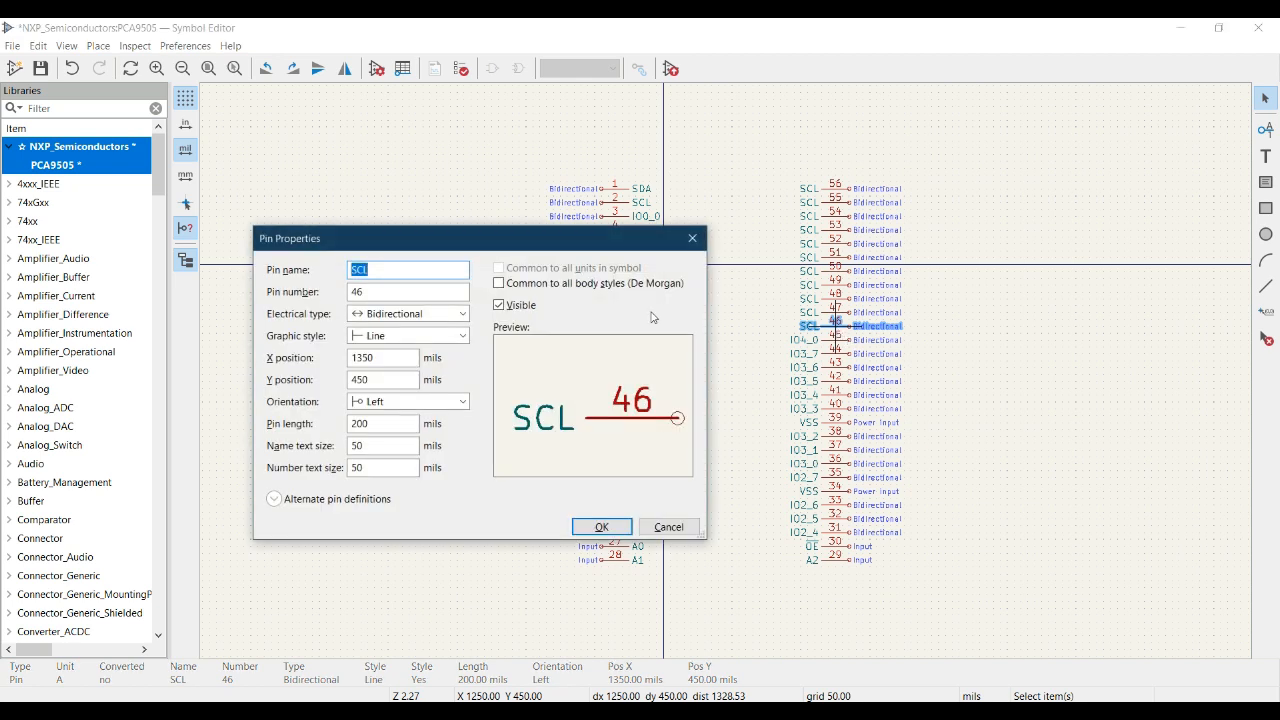
text(VDD)
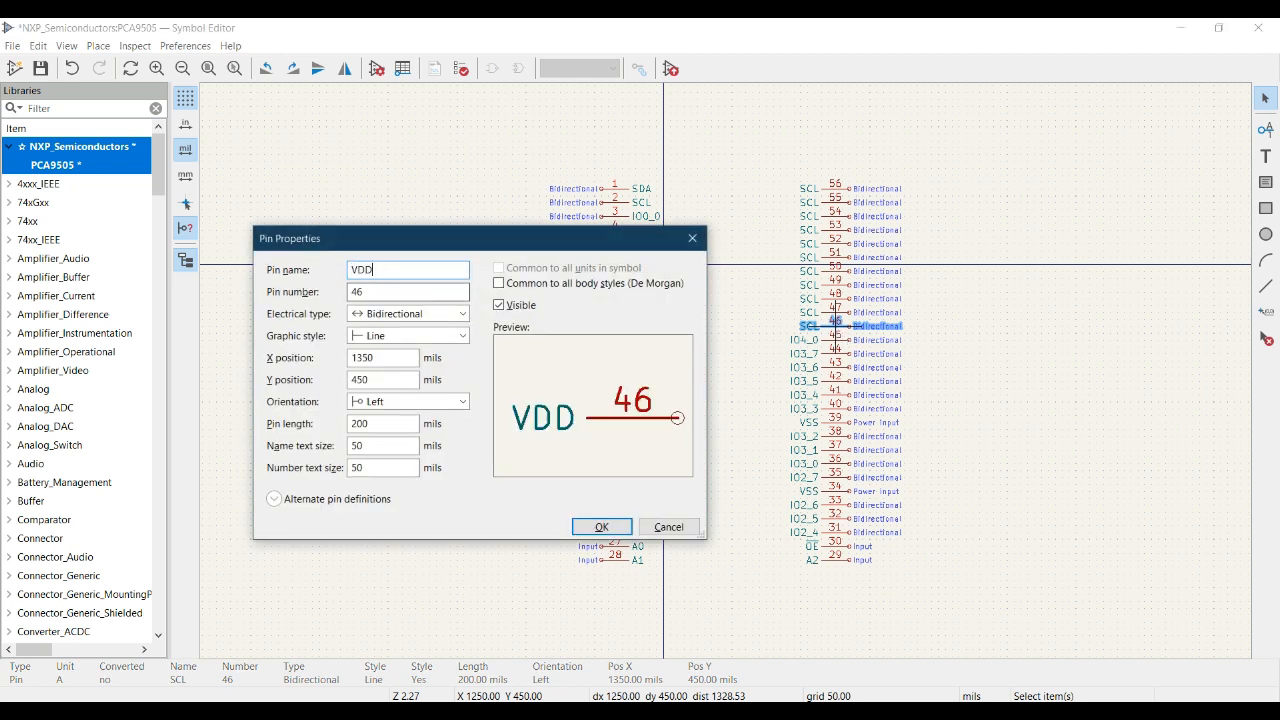
click(406, 313)
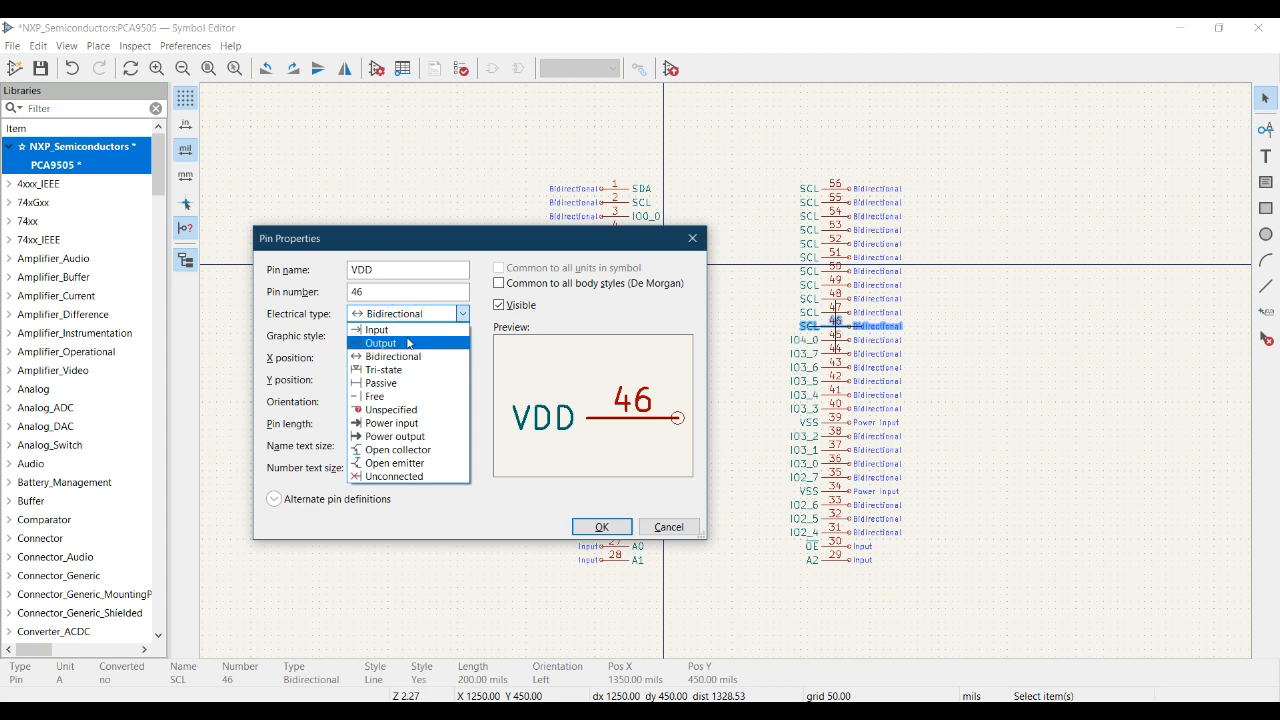
click(400, 423)
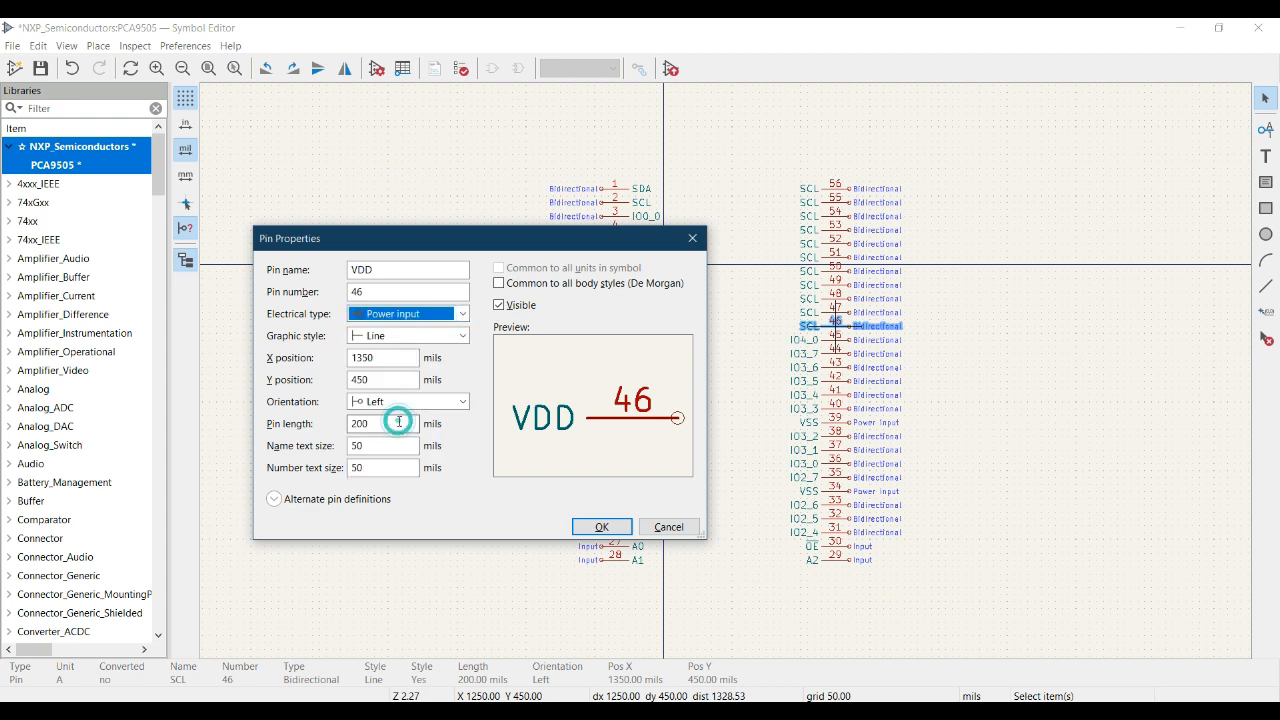
click(602, 527)
click(1055, 457)
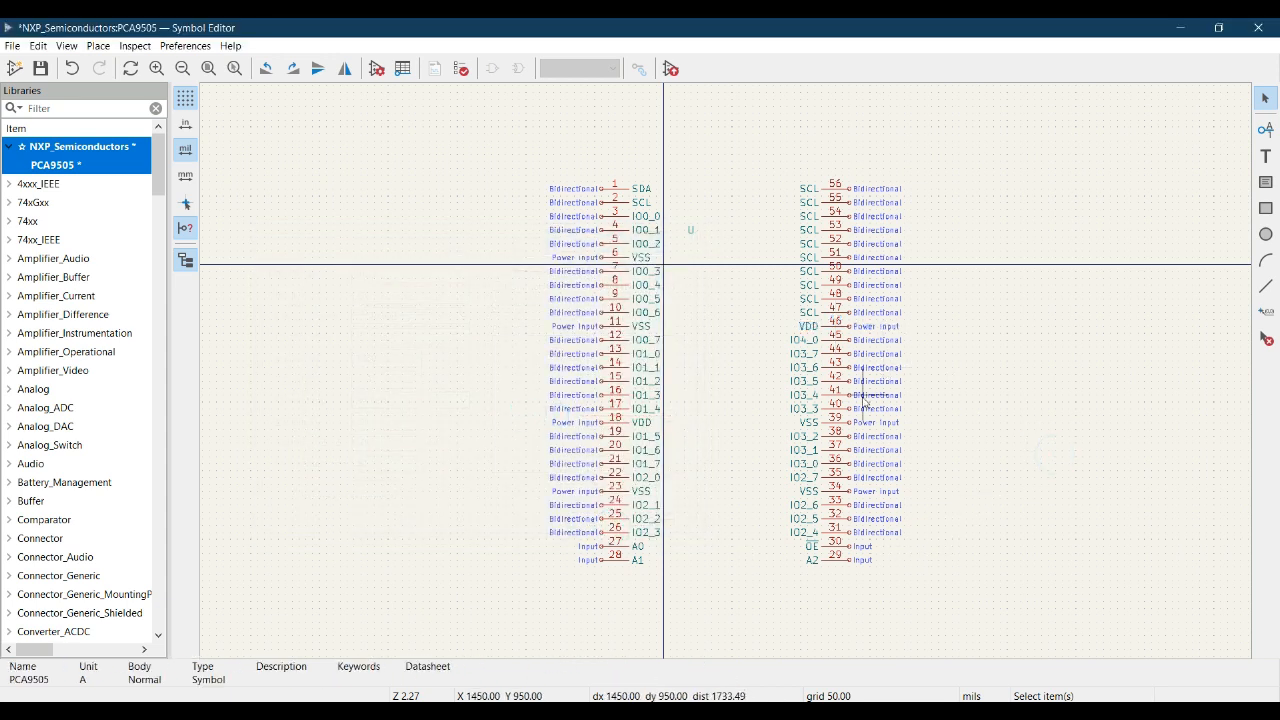
- Look up pin 47 in the datasheet pinout and rename it IO4_1 in the symbol
click(478, 710)
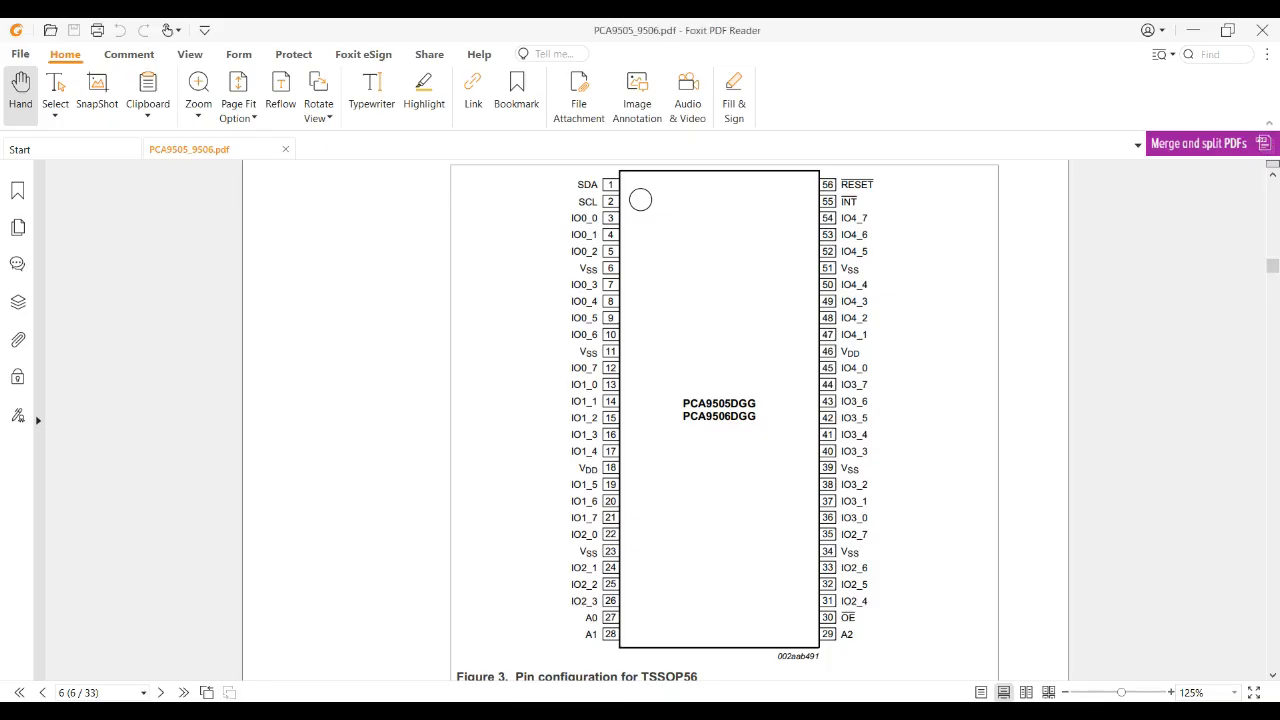
click(467, 711)
click(519, 653)
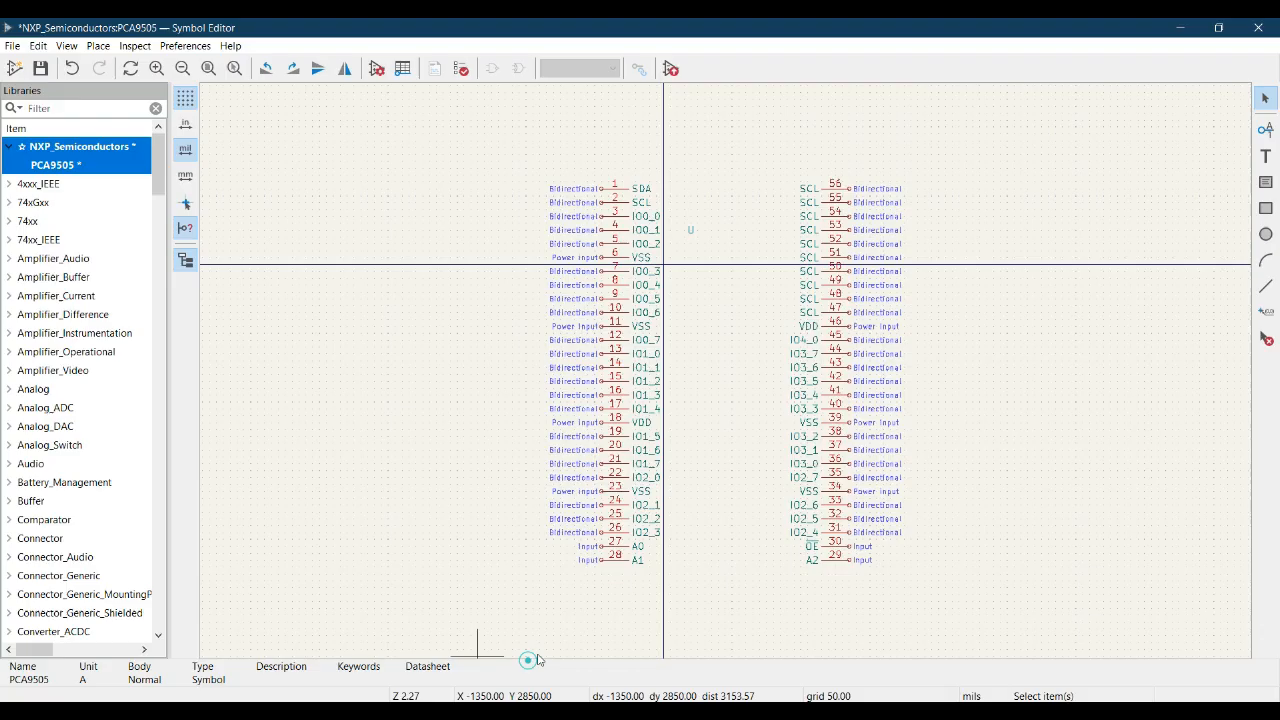
click(842, 314)
double_click(843, 315)
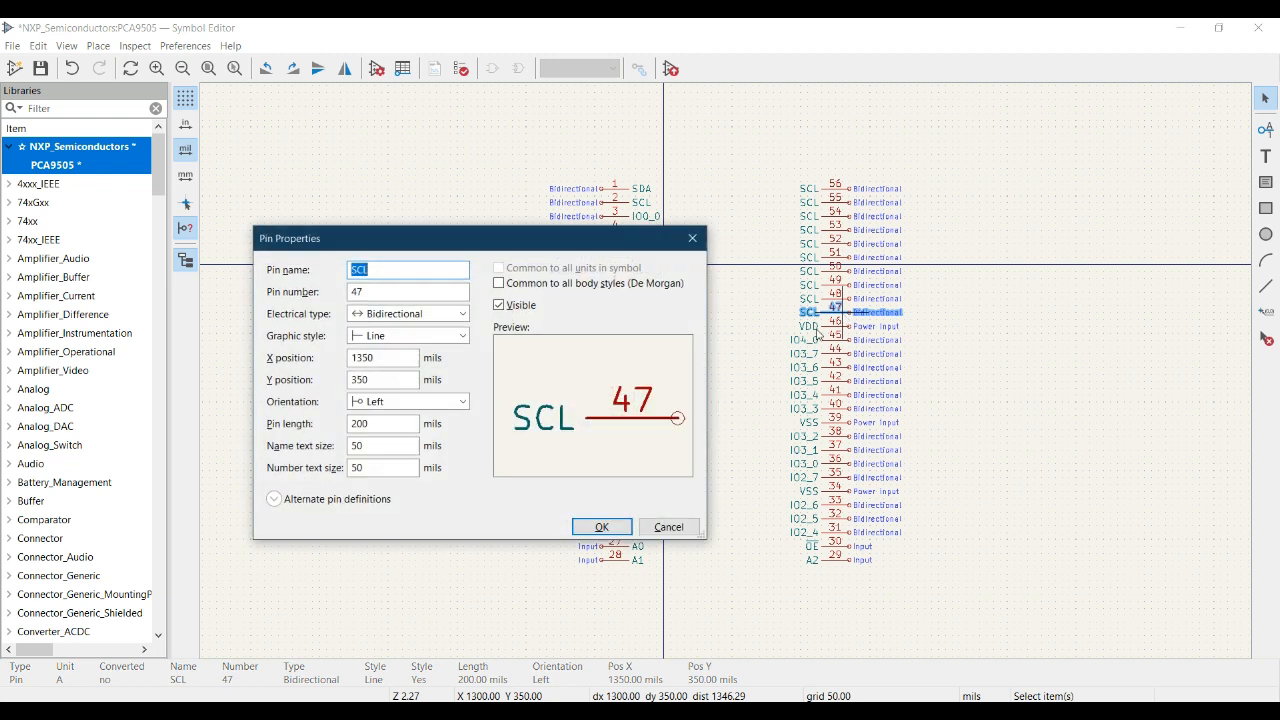
text(IO4_0)
key(BackSpace)
text(1)
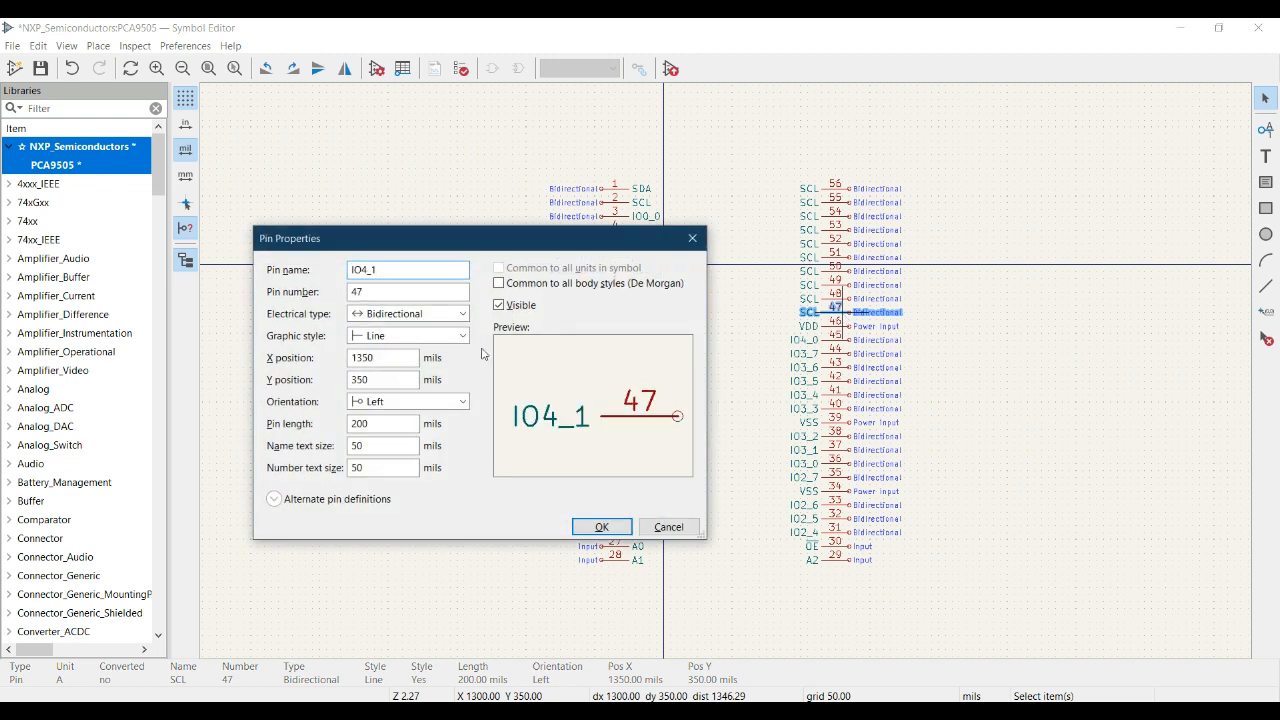
click(601, 527)
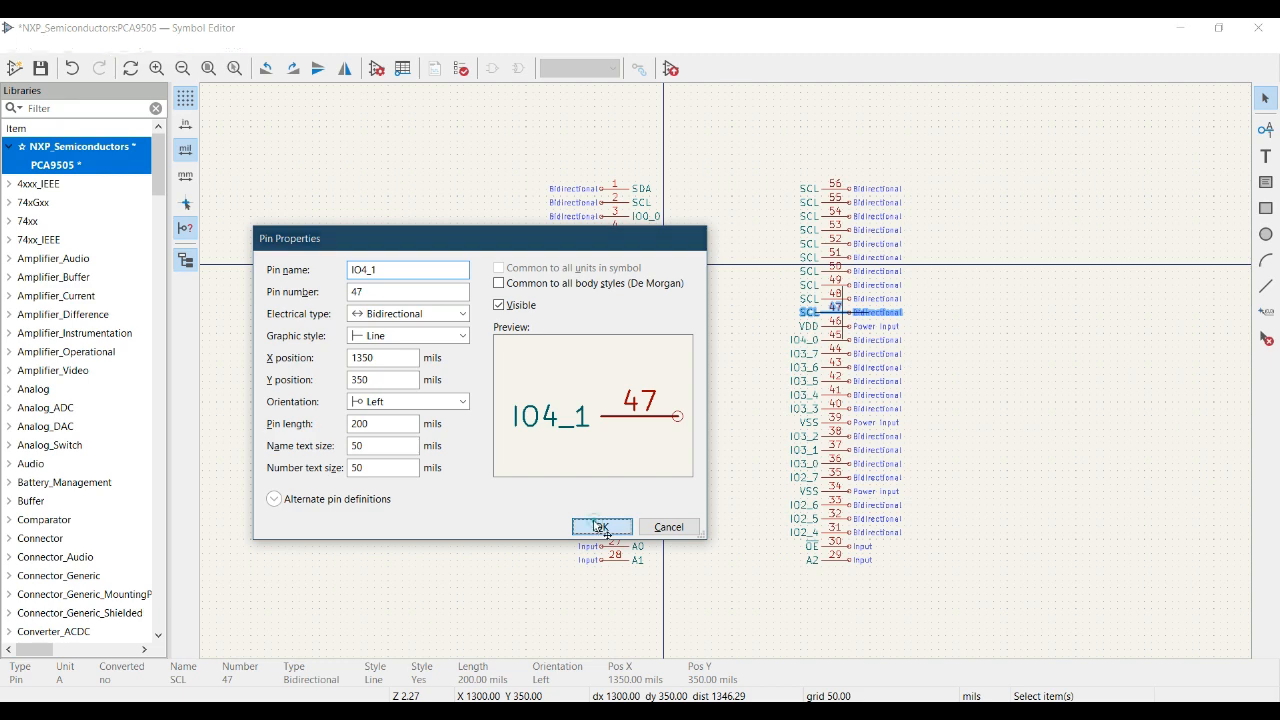
- Look up pin 48 in the datasheet pinout and rename it IO4_2 in the symbol
click(476, 666)
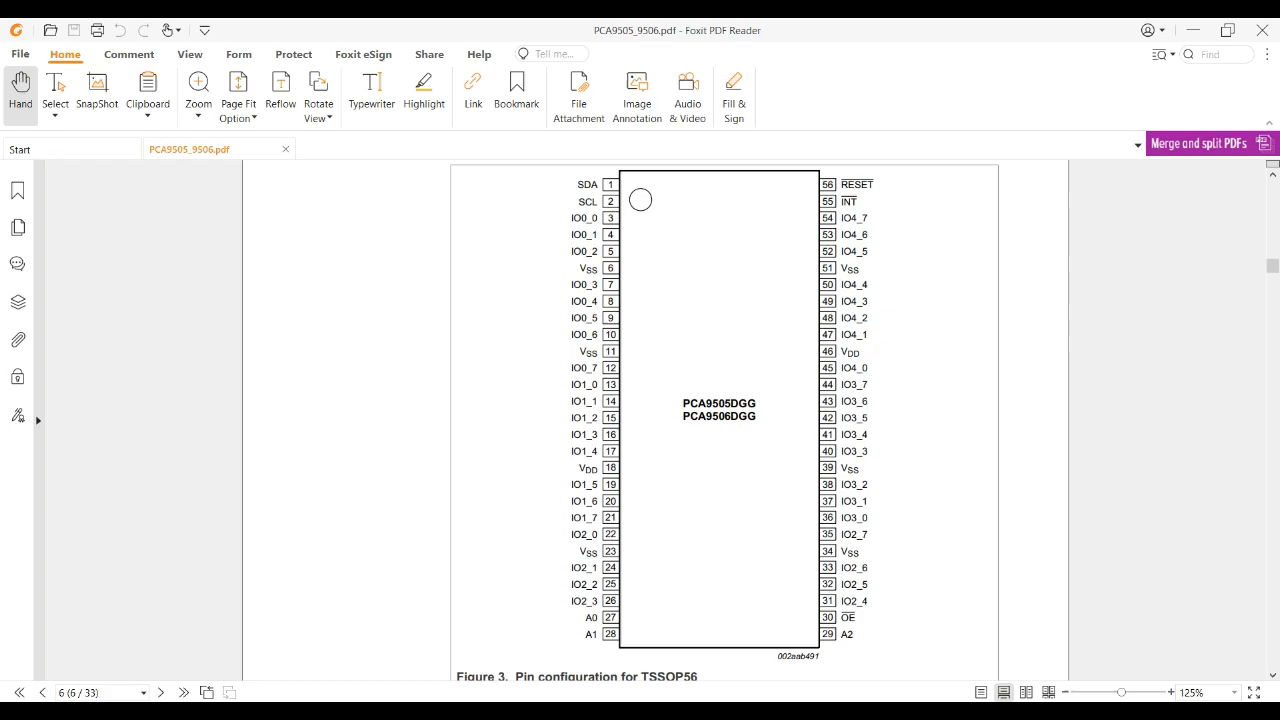
key(alt+Tab)
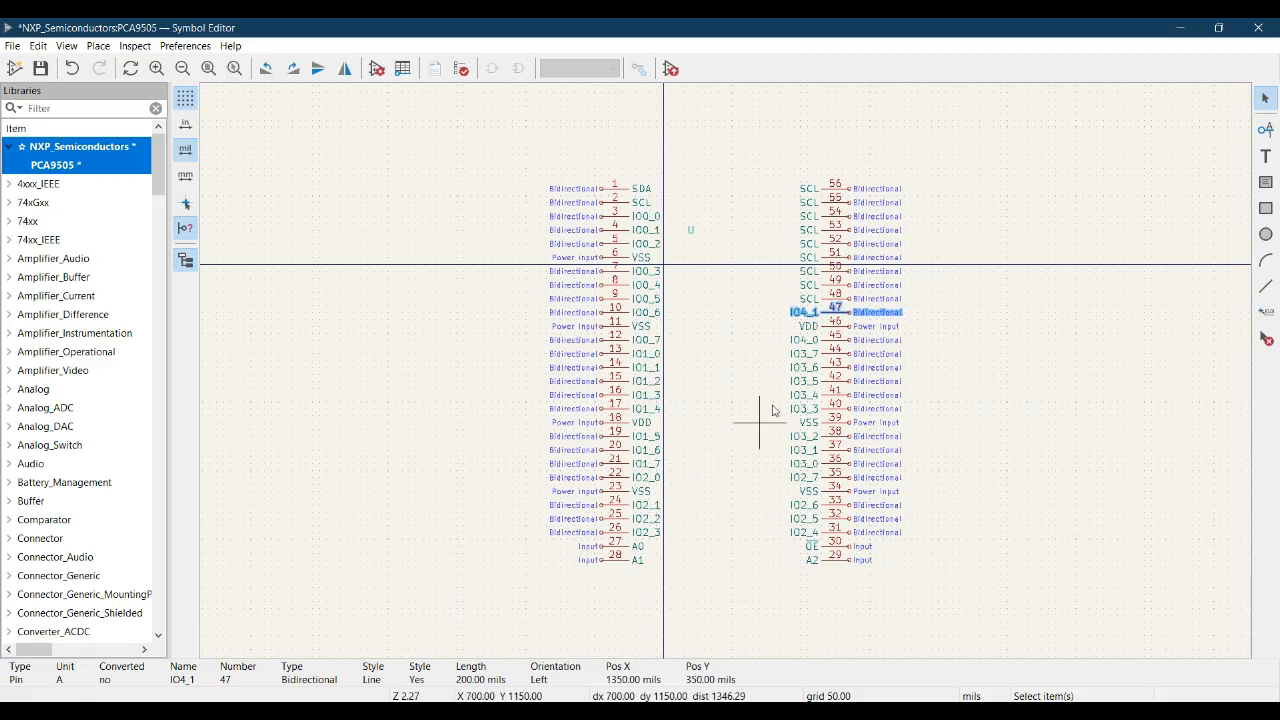
click(836, 297)
double_click(838, 299)
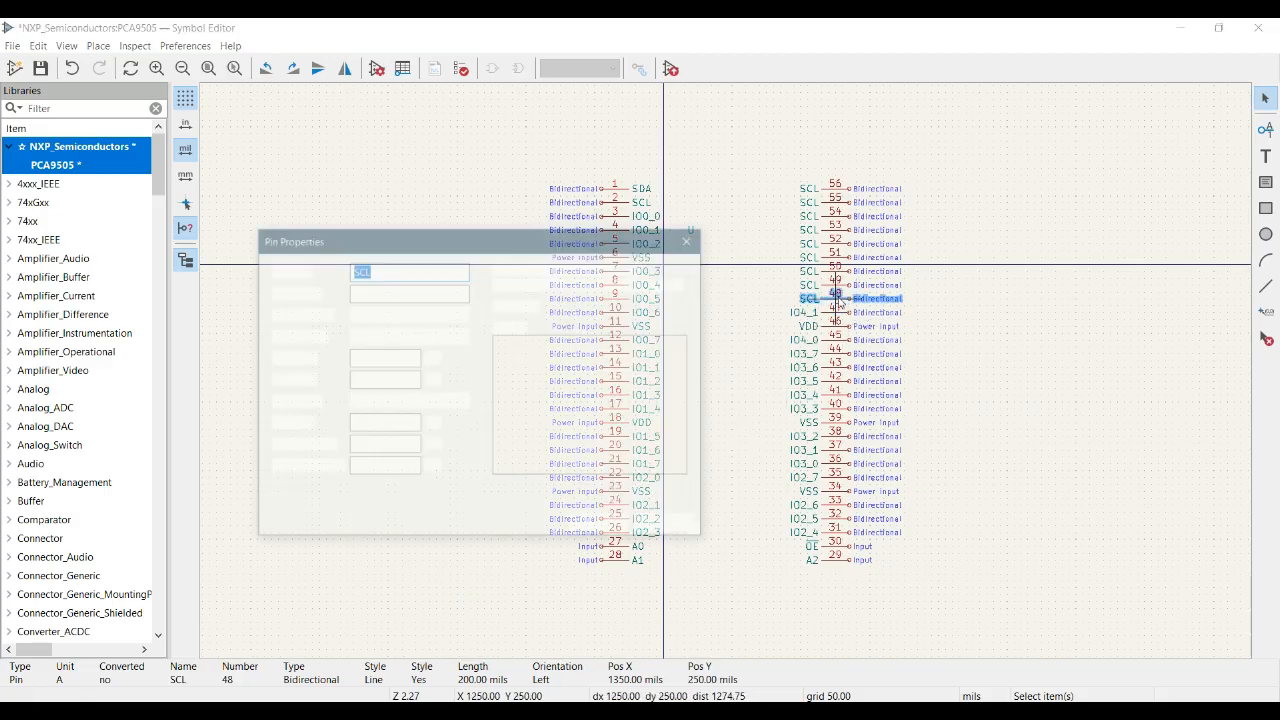
text(IO4_0)
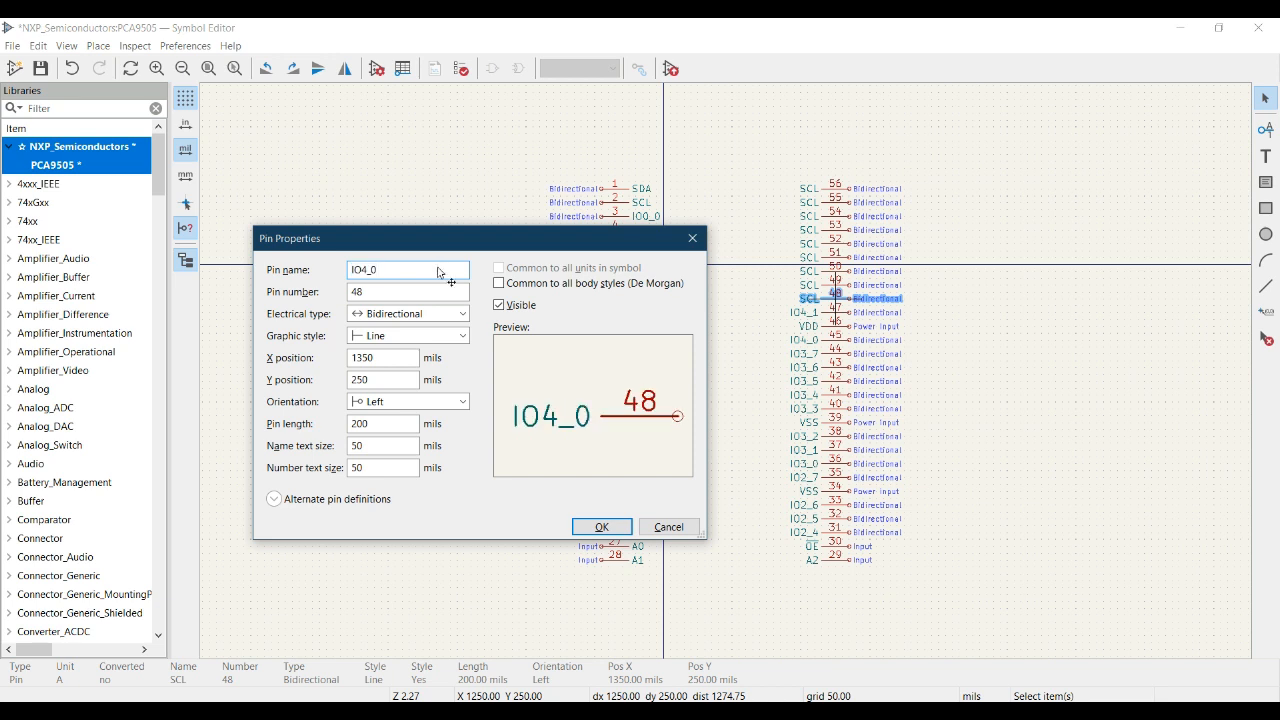
key(BackSpace)
text(2)
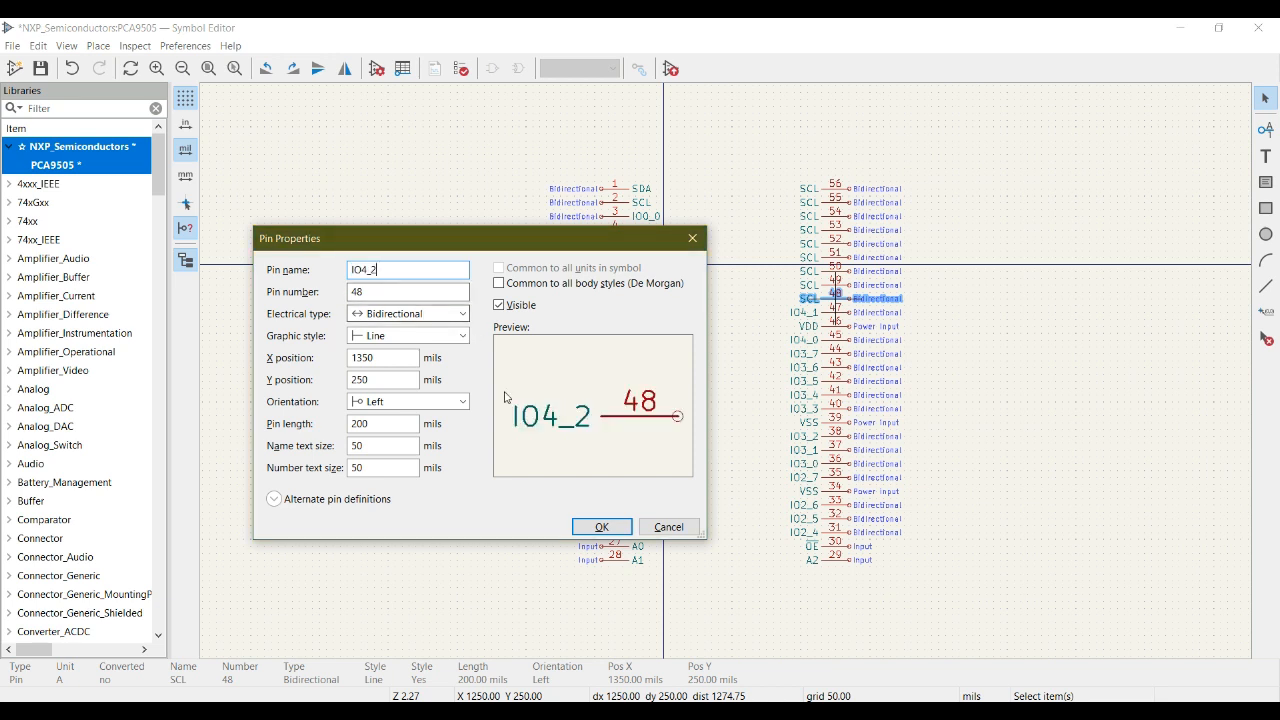
click(603, 527)
- Look up pin 49 in the datasheet pinout and rename it IO4_3 in the symbol
key(alt+Tab)
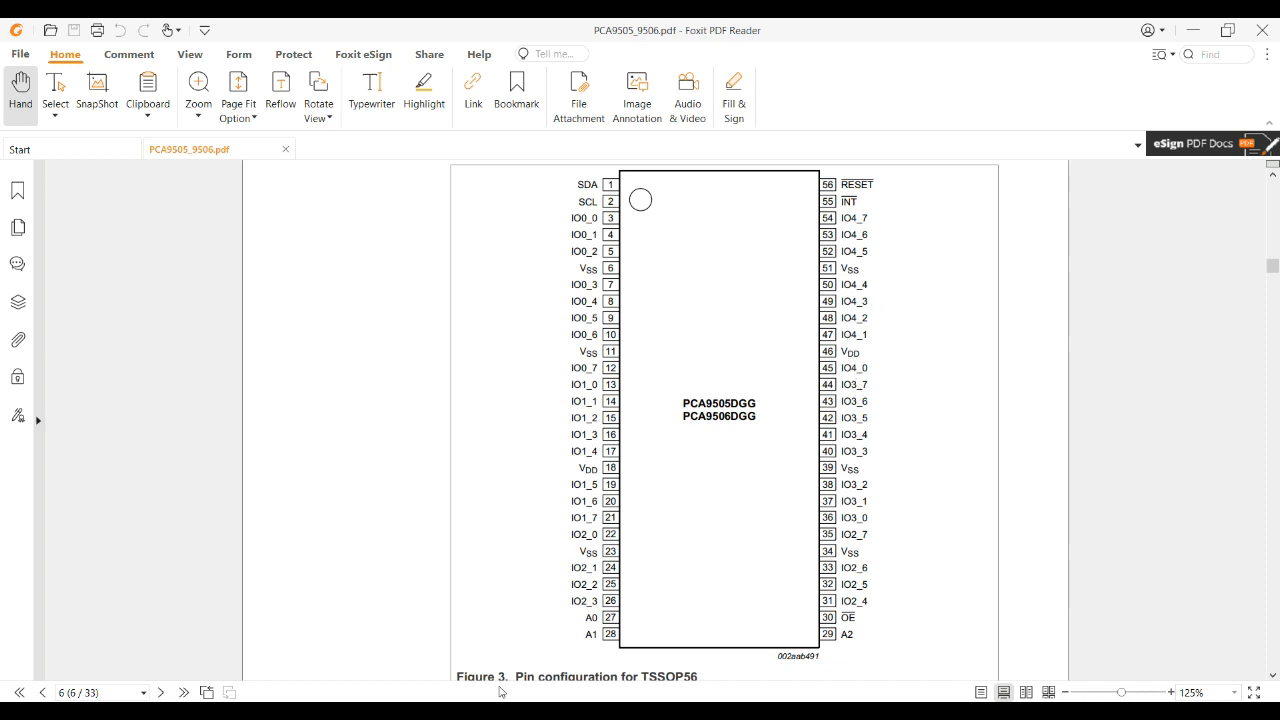
key(alt+Tab)
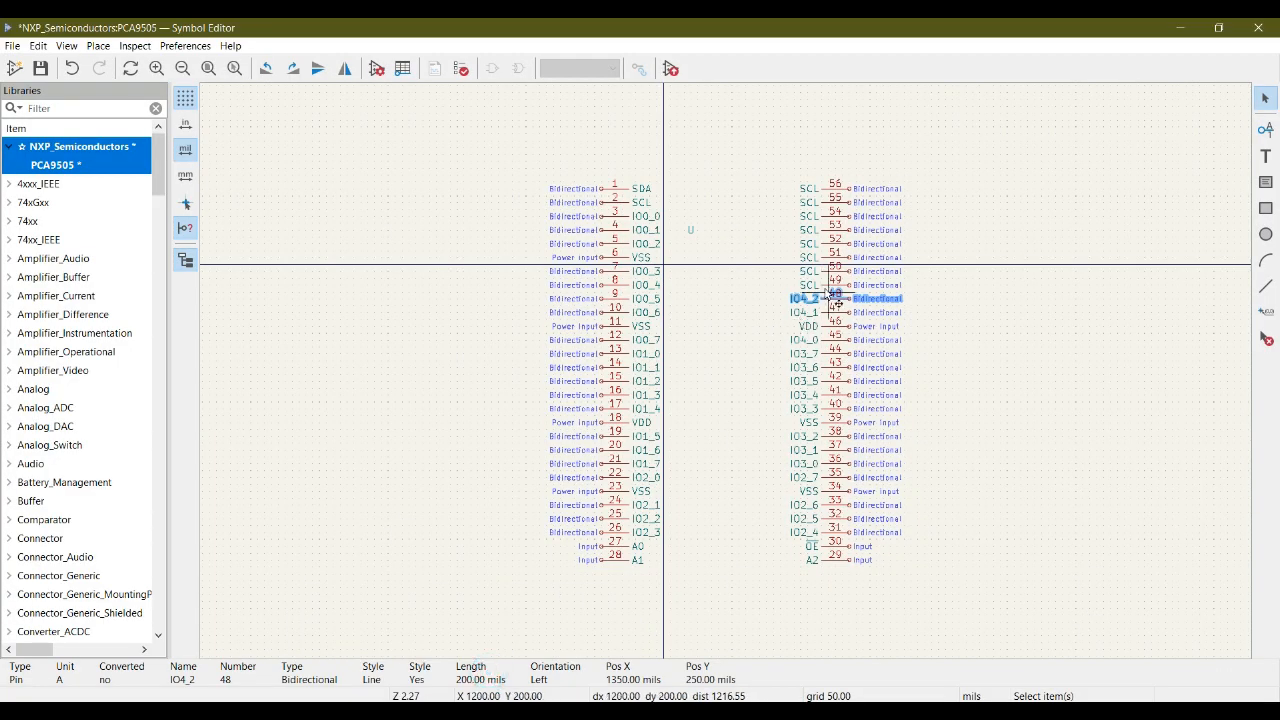
click(835, 287)
double_click(835, 288)
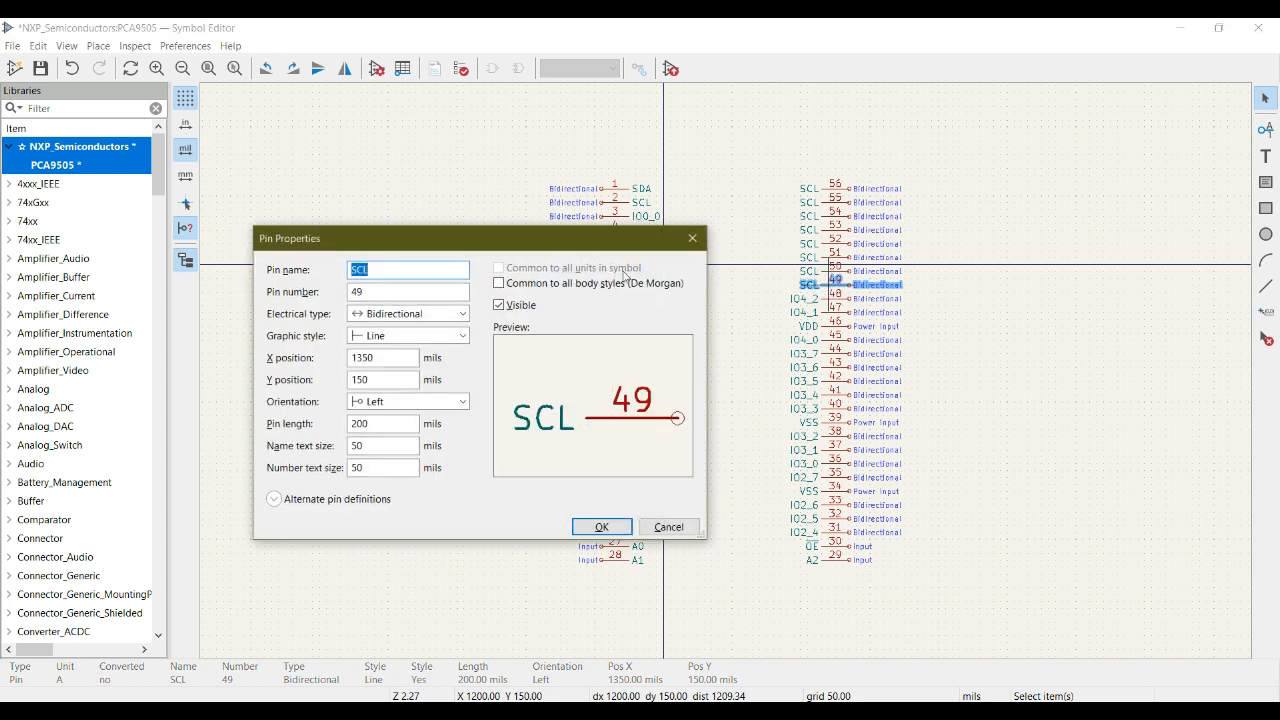
text(IO4_0)
key(BackSpace)
text(3)
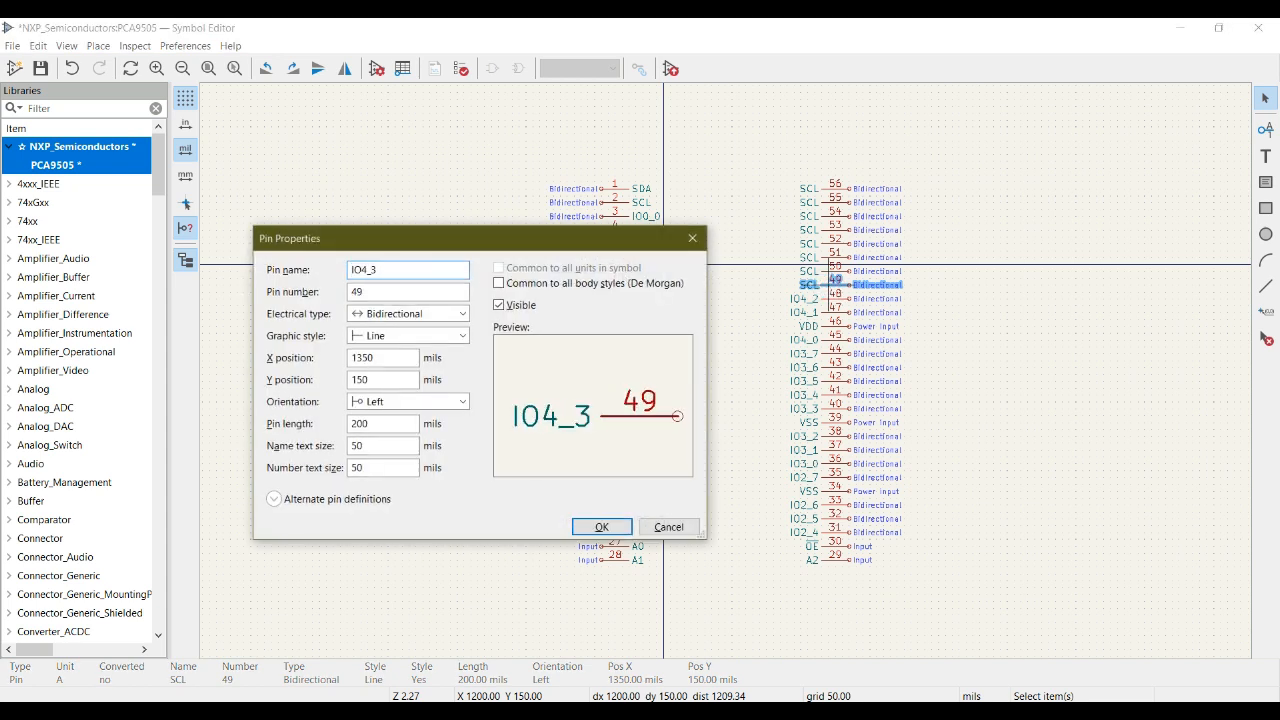
click(603, 527)
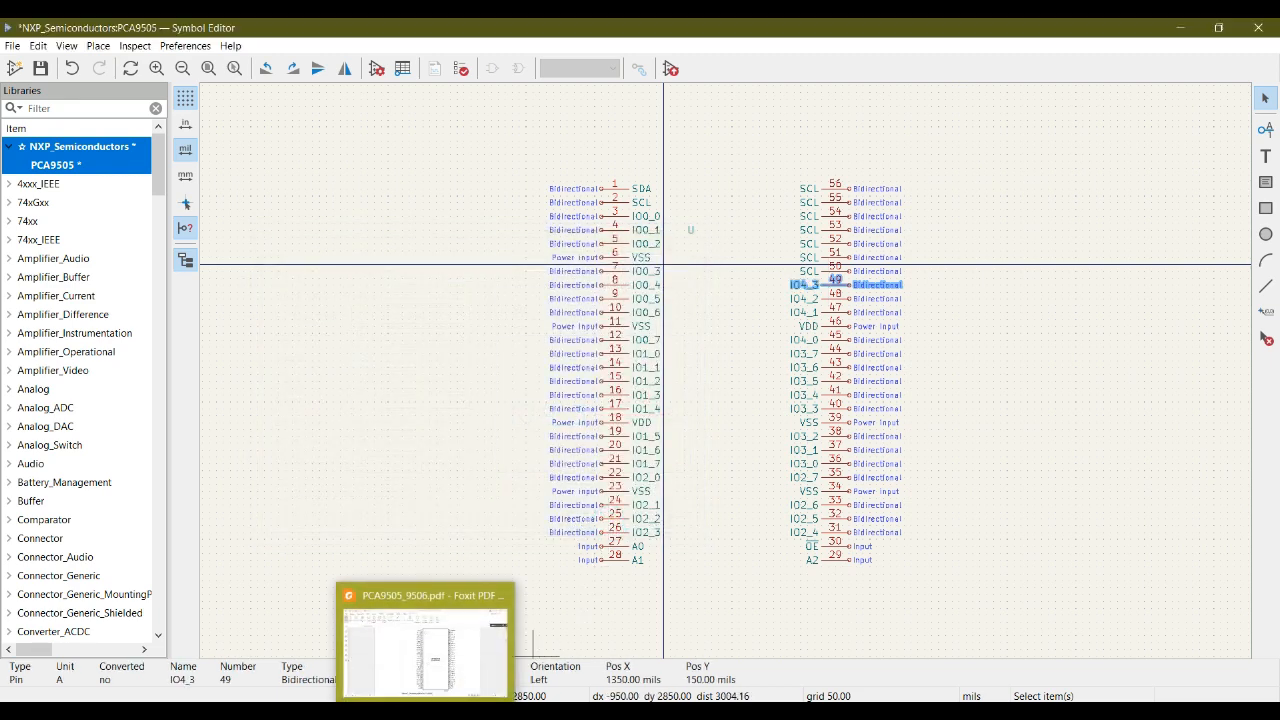
- Look up pin 50 in the datasheet pinout and rename it IO4_4 in the symbol
click(427, 711)
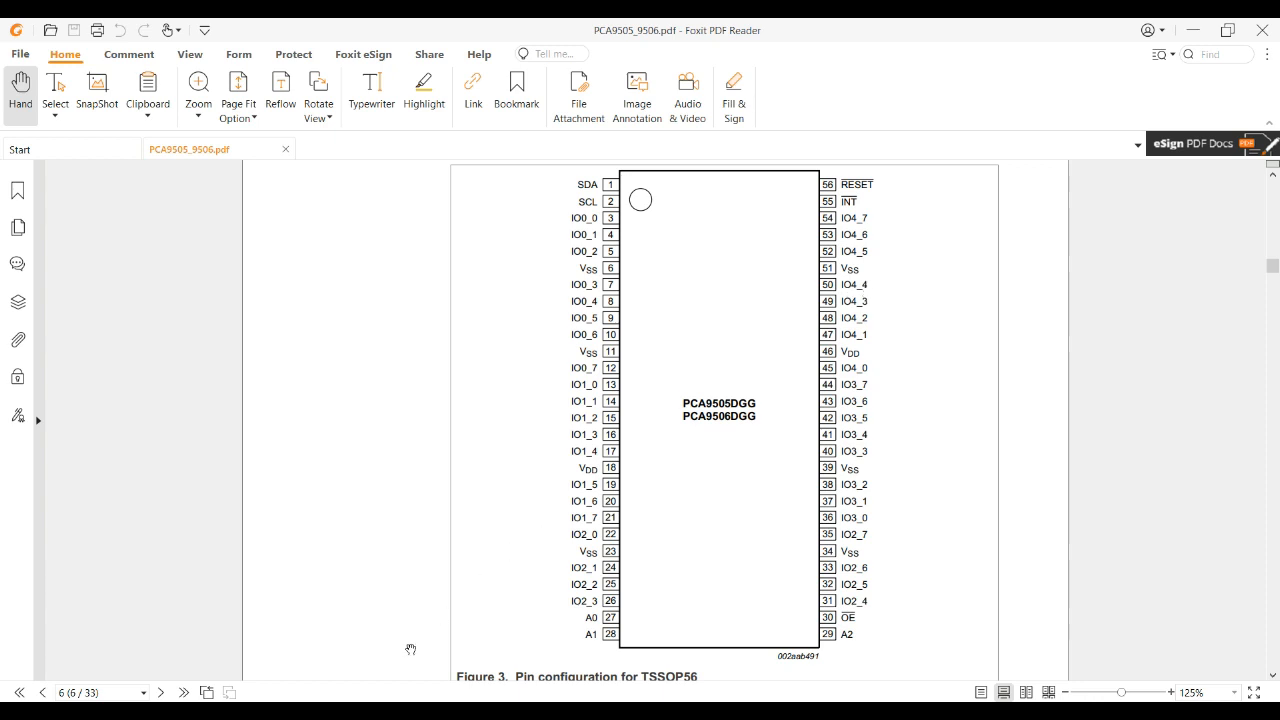
mouse_move(468, 711)
click(527, 625)
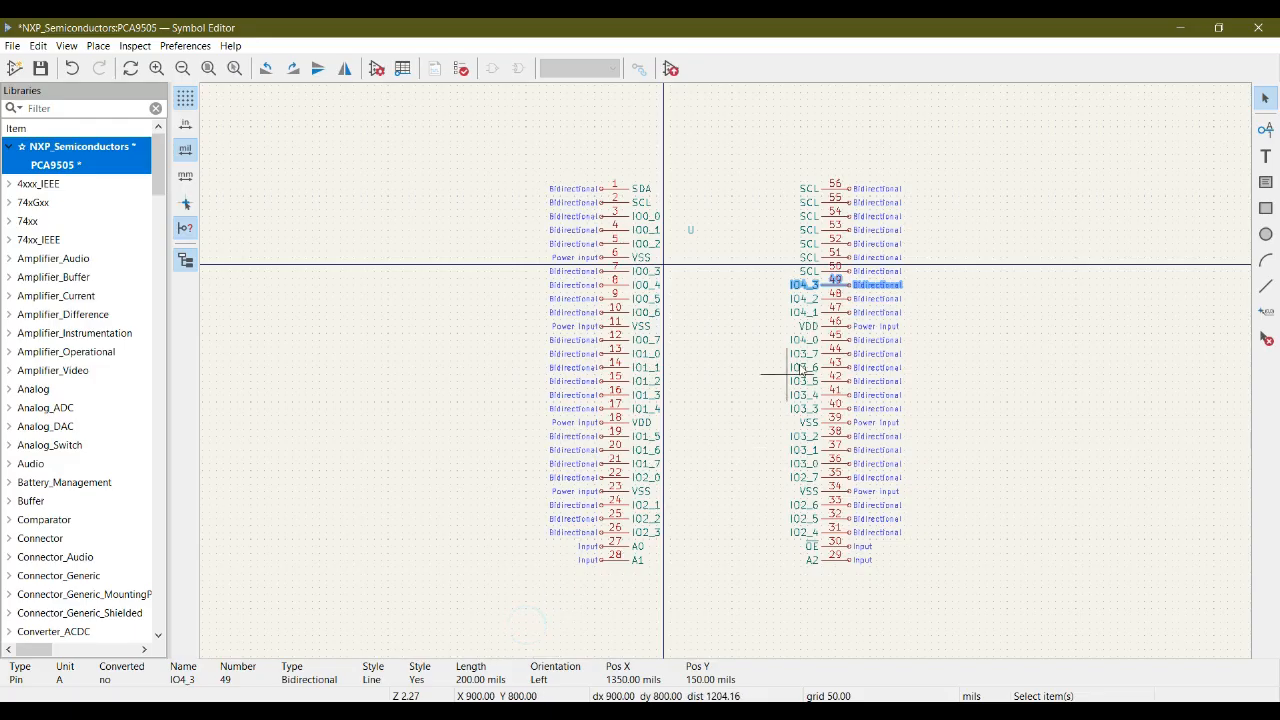
click(846, 279)
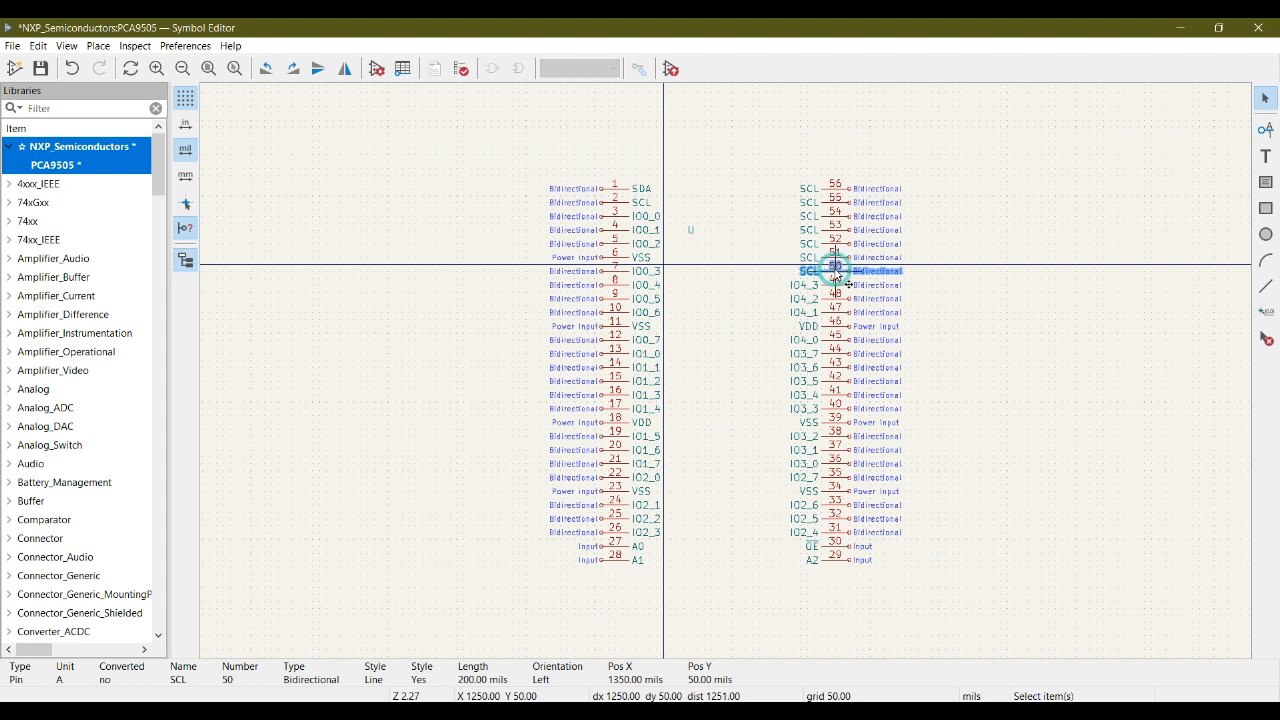
double_click(836, 277)
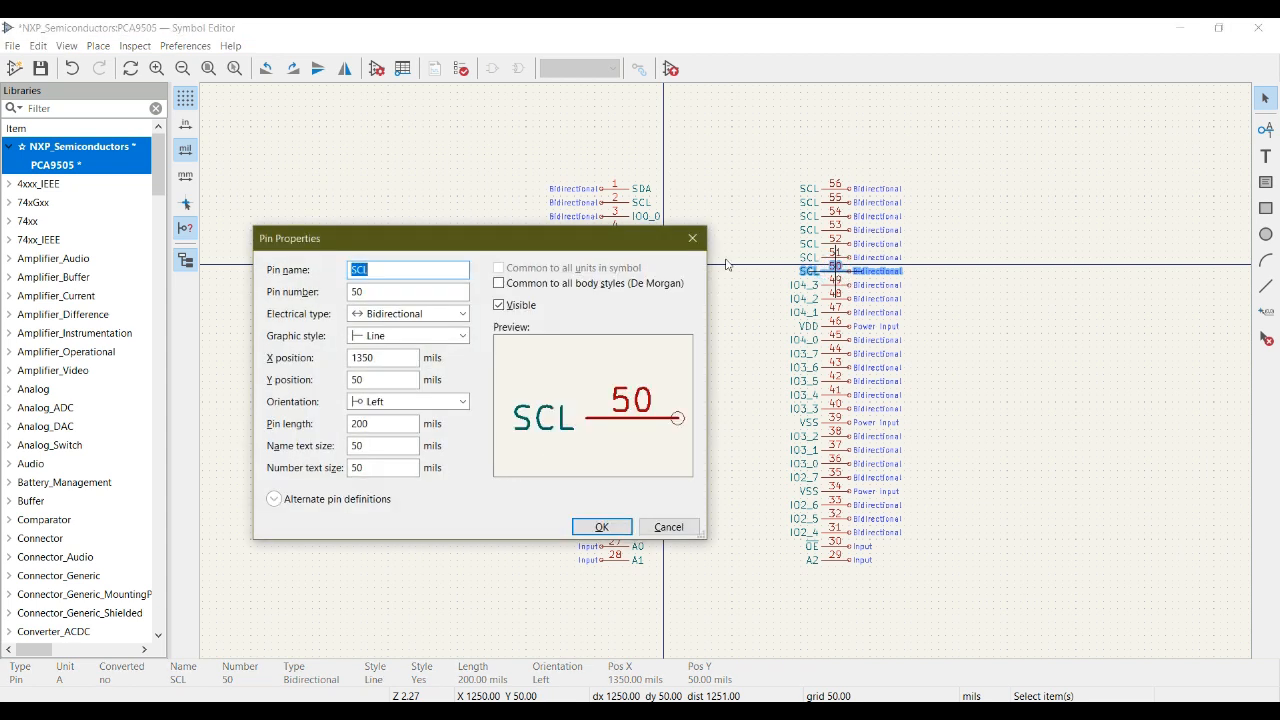
text(IO4_0)
key(BackSpace)
text(4)
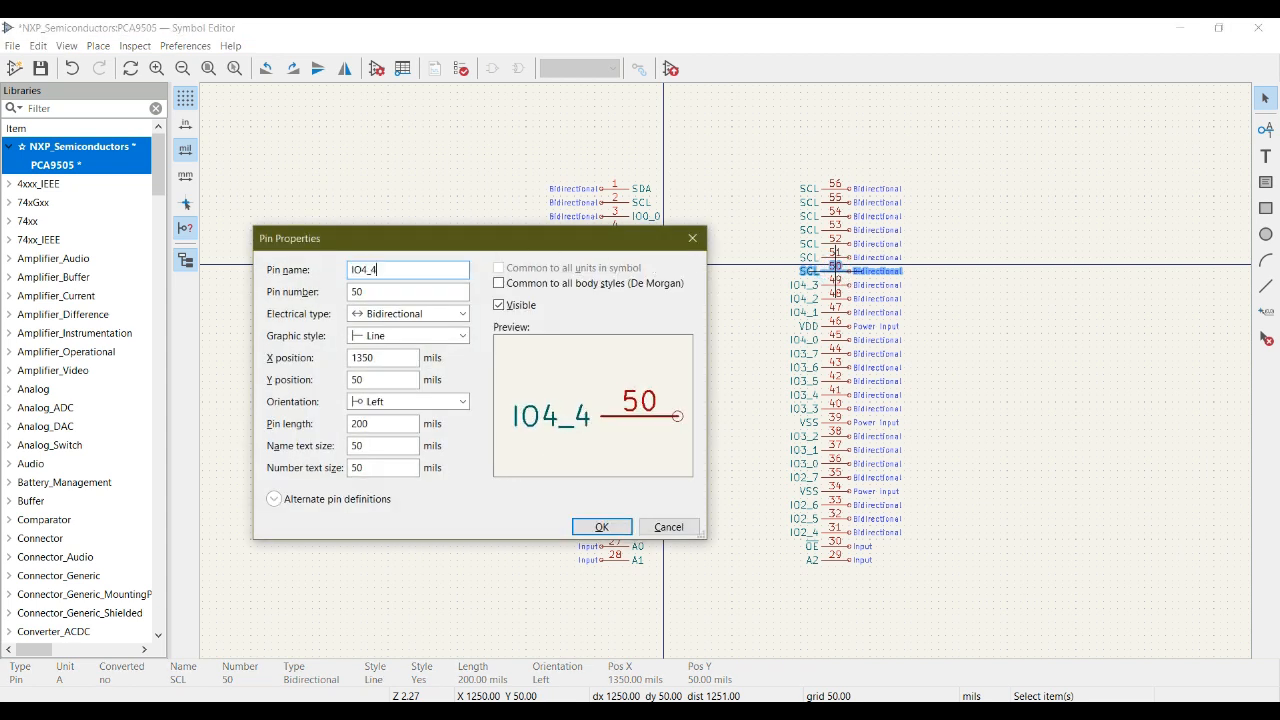
click(599, 525)
- Look up pin 51 in the datasheet pinout, rename it VSS and set its electrical type to Power input
key(alt+Tab)
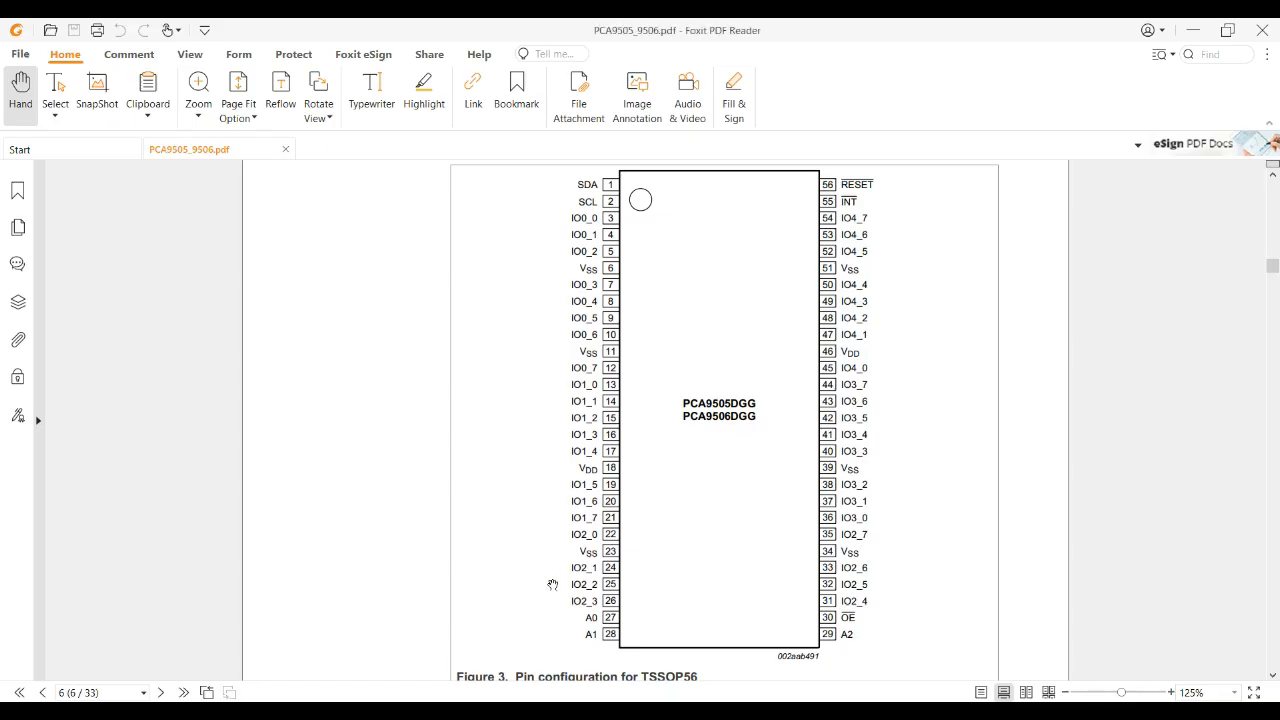
click(521, 659)
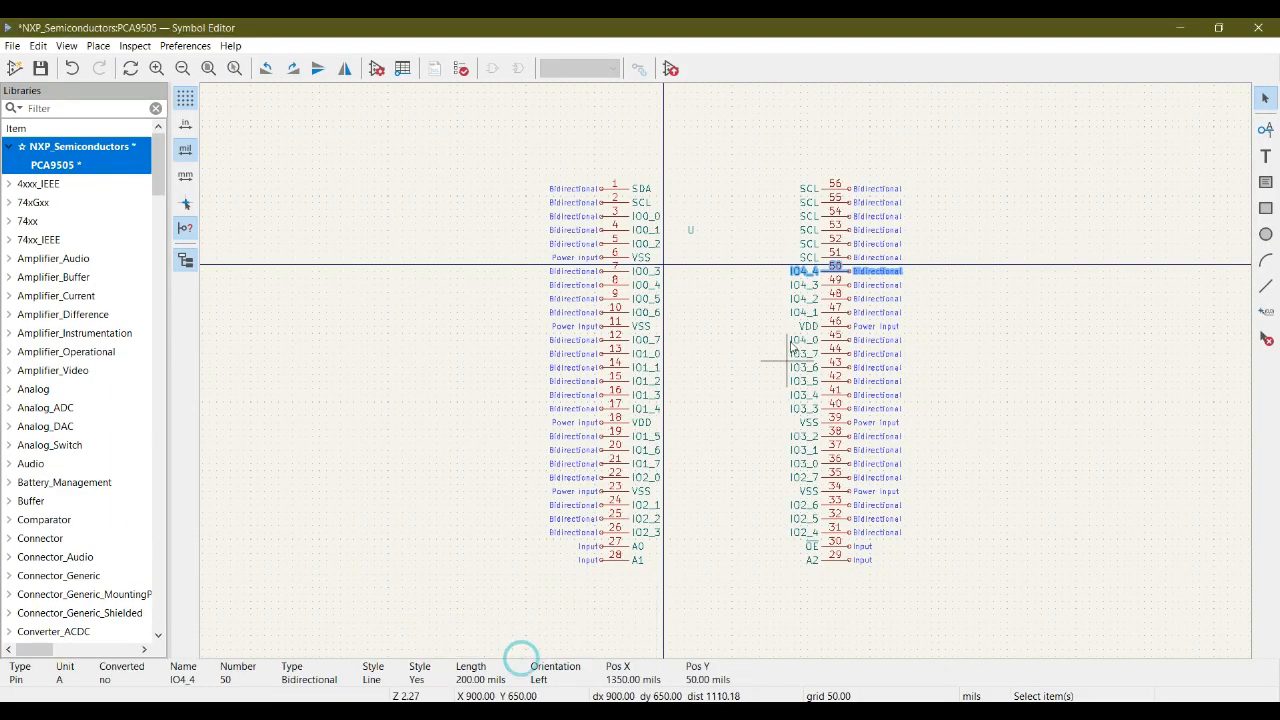
click(836, 258)
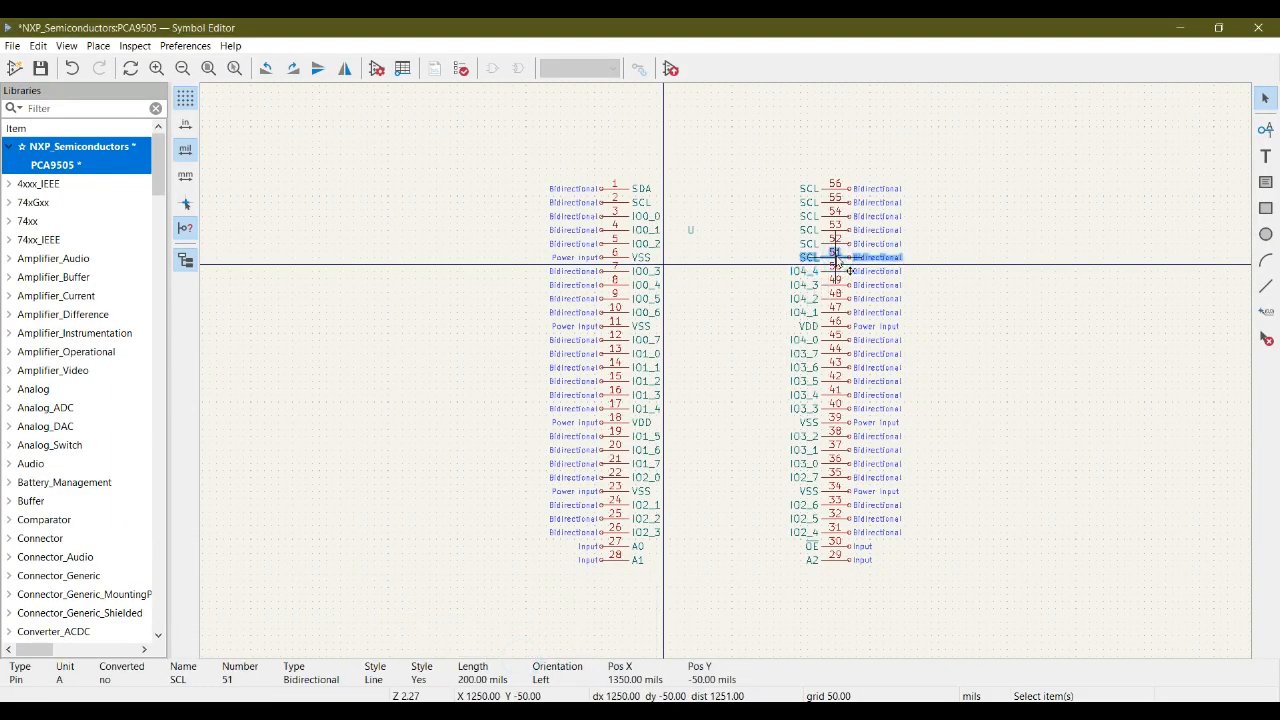
double_click(838, 260)
text(VSS)
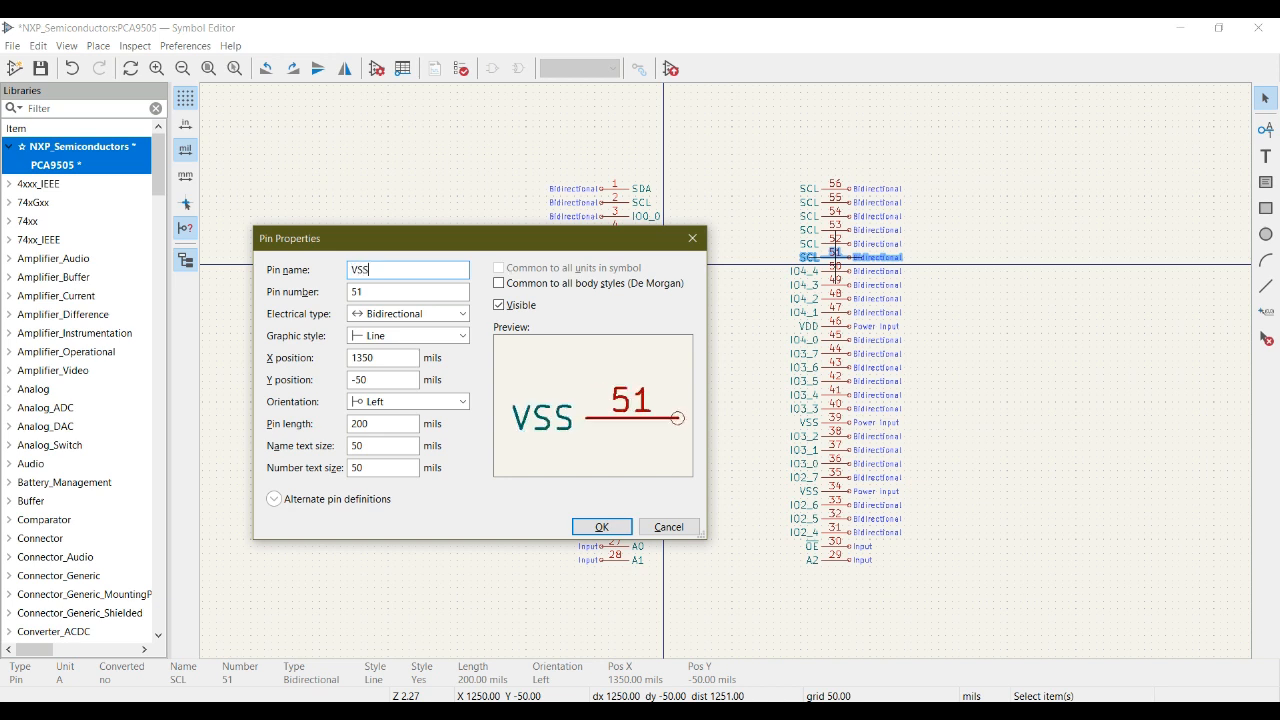
click(423, 313)
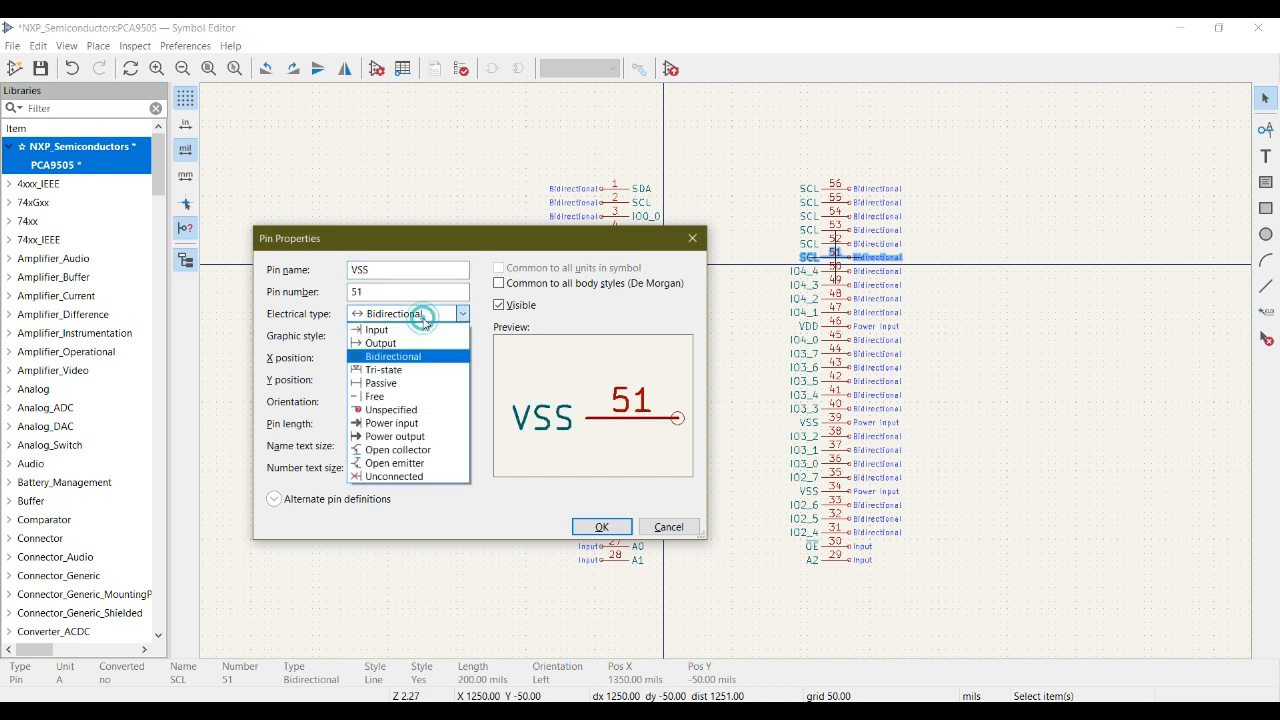
click(404, 423)
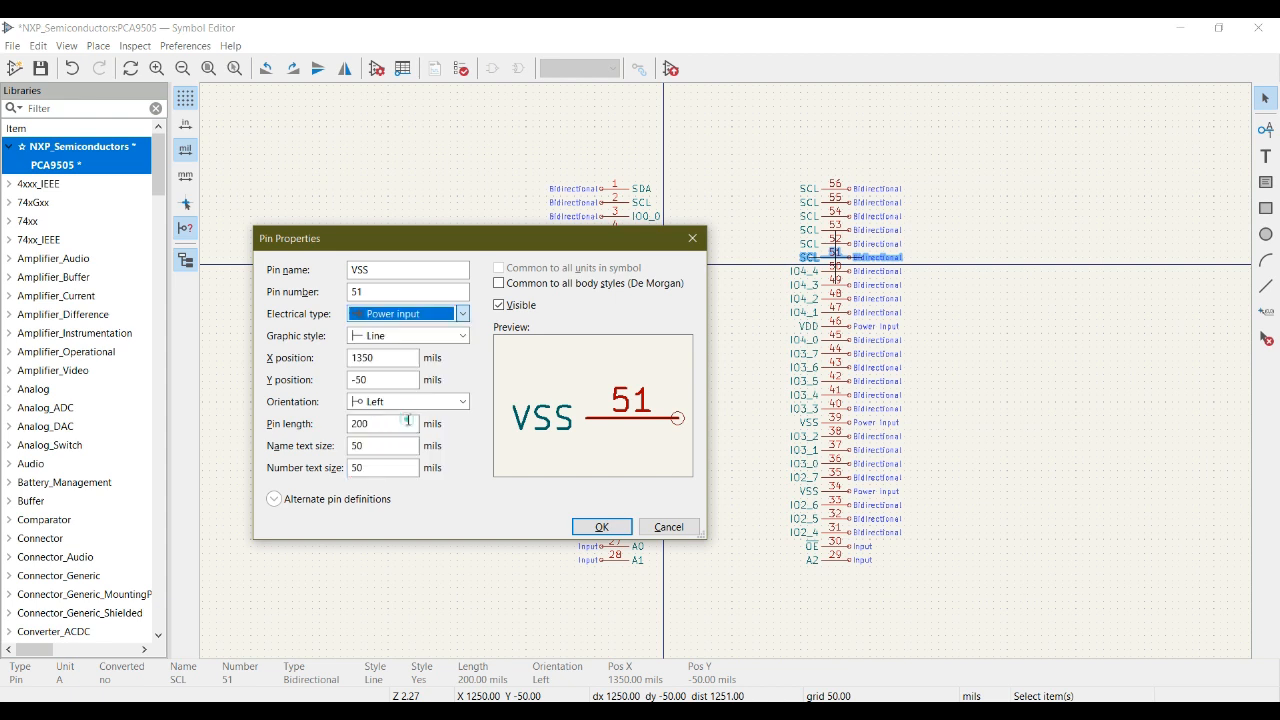
click(601, 527)
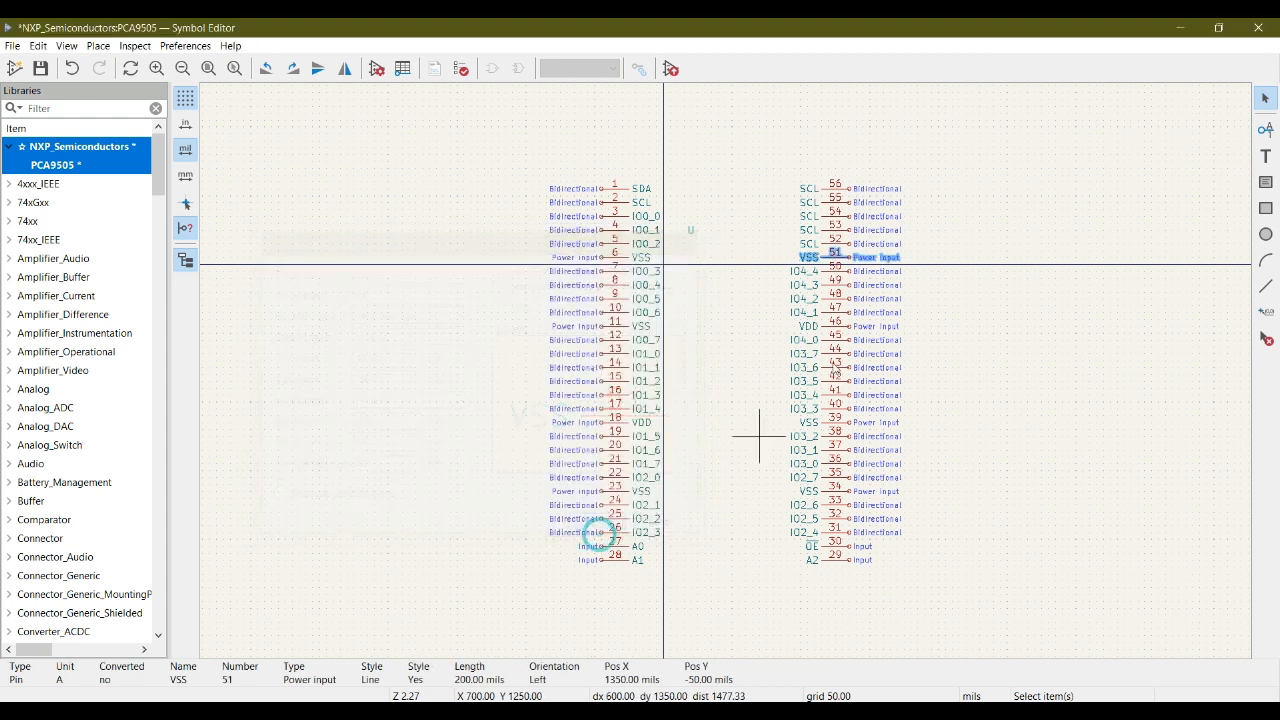
- Look up pin 52 in the datasheet pinout and rename it IO4_5 in the symbol
key(alt+Tab)
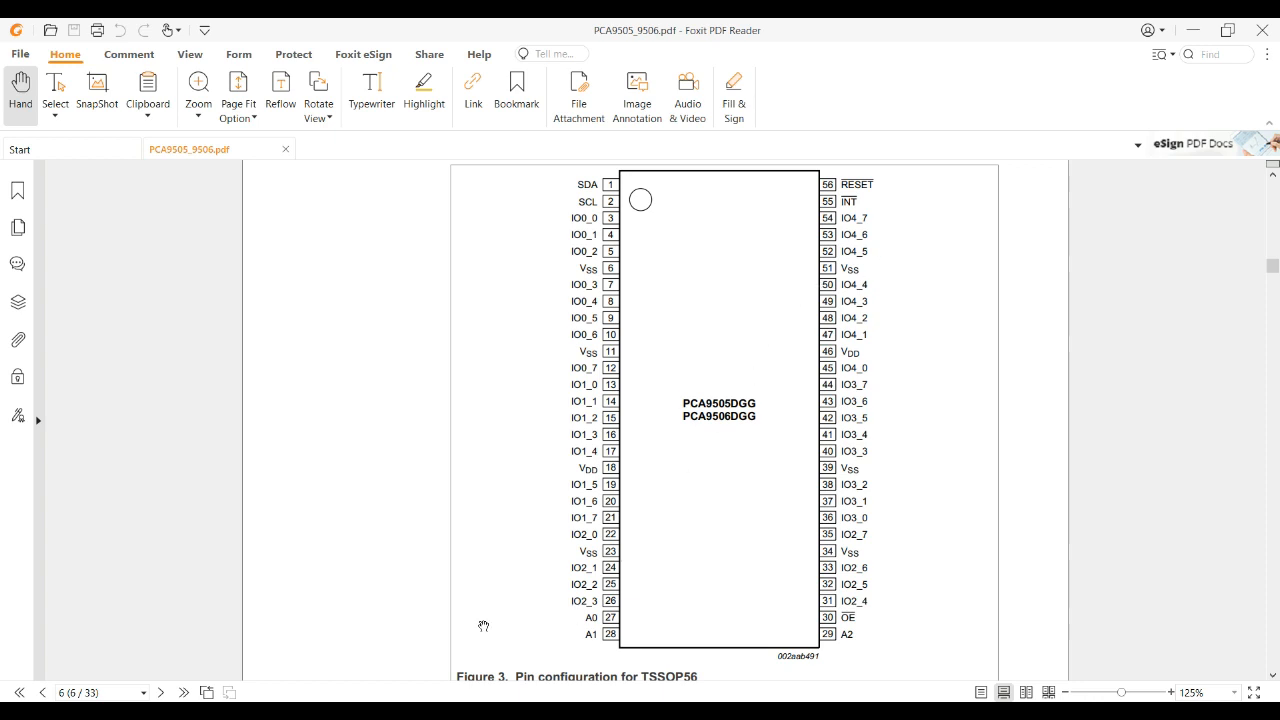
click(522, 650)
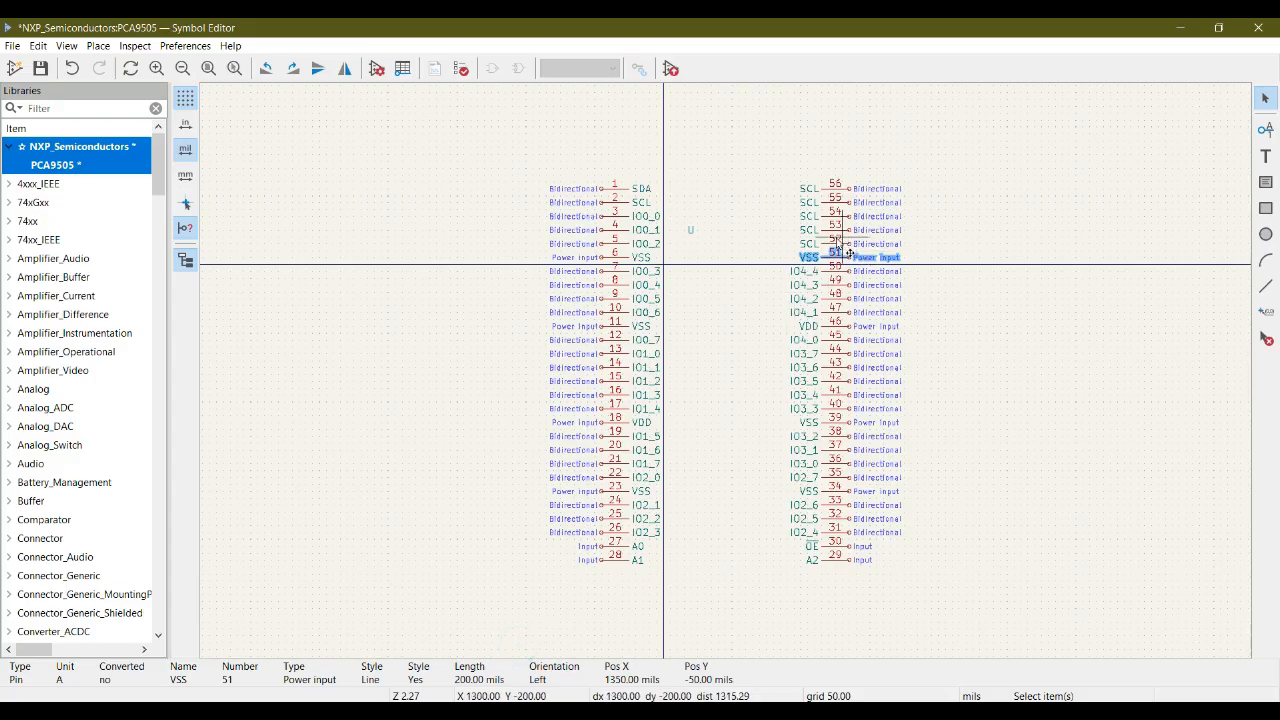
click(836, 247)
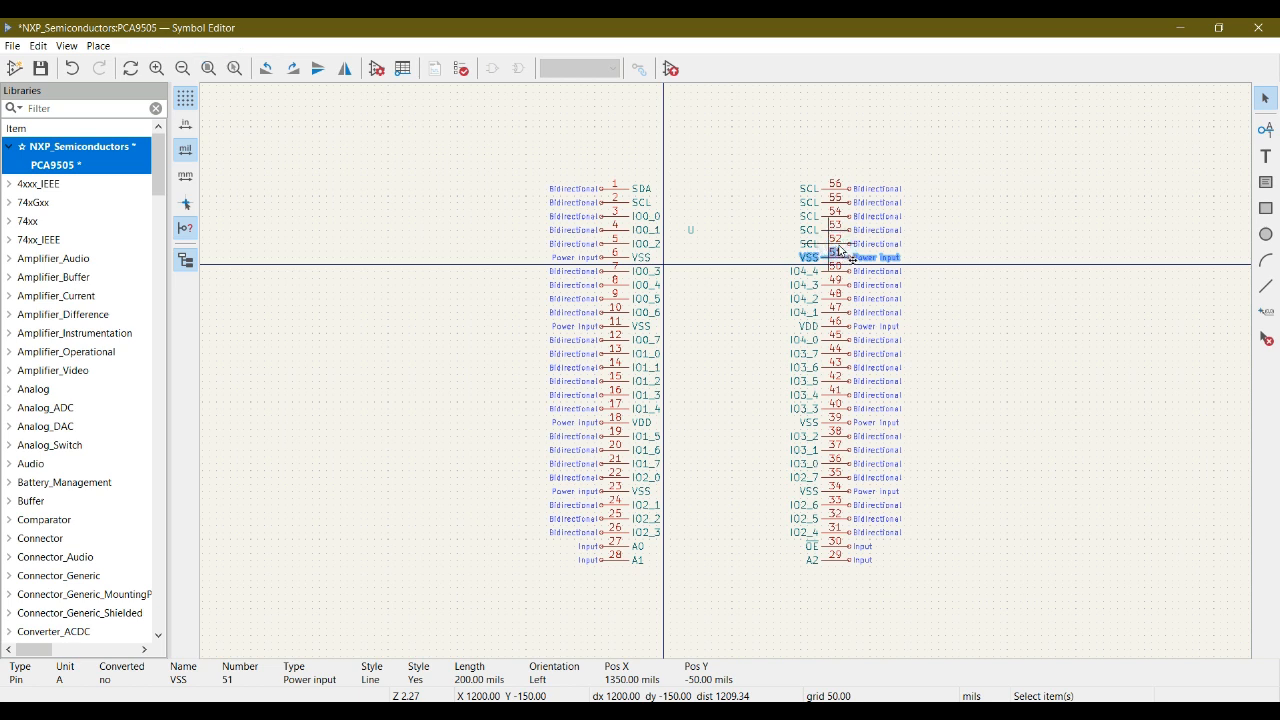
click(835, 250)
key(1)
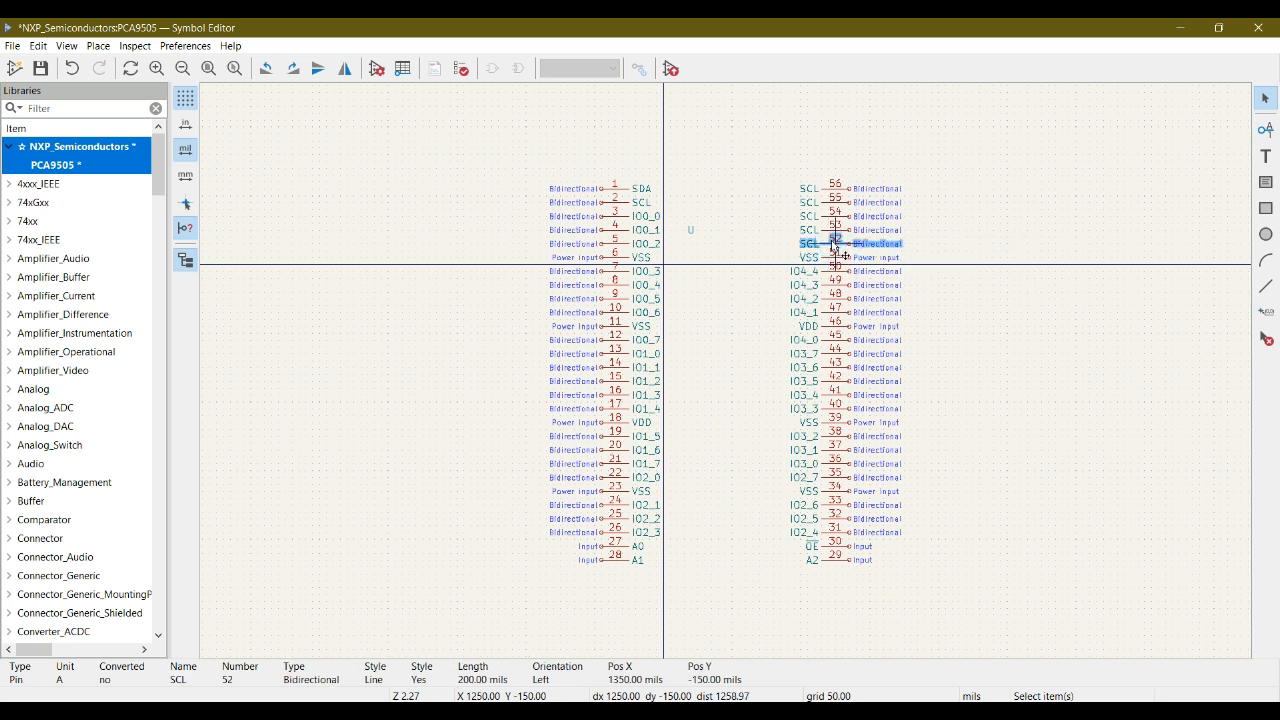
double_click(792, 250)
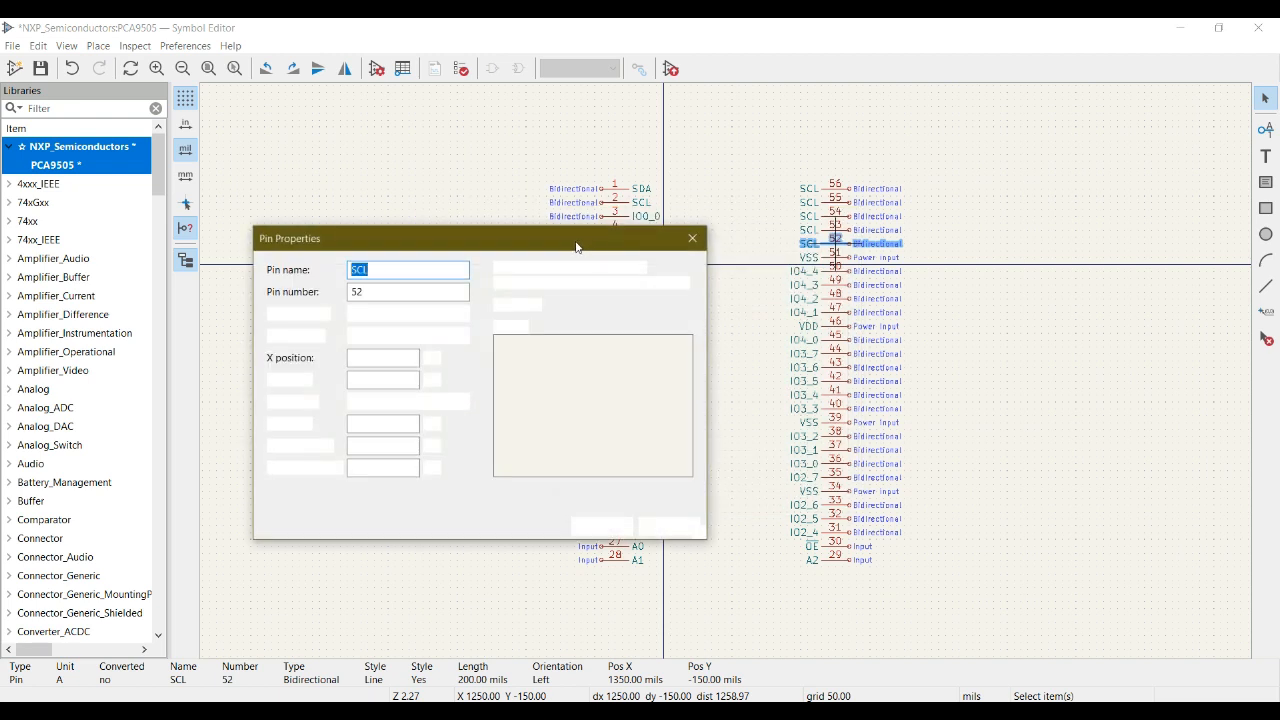
text(IO4_0)
key(BackSpace)
text(5)
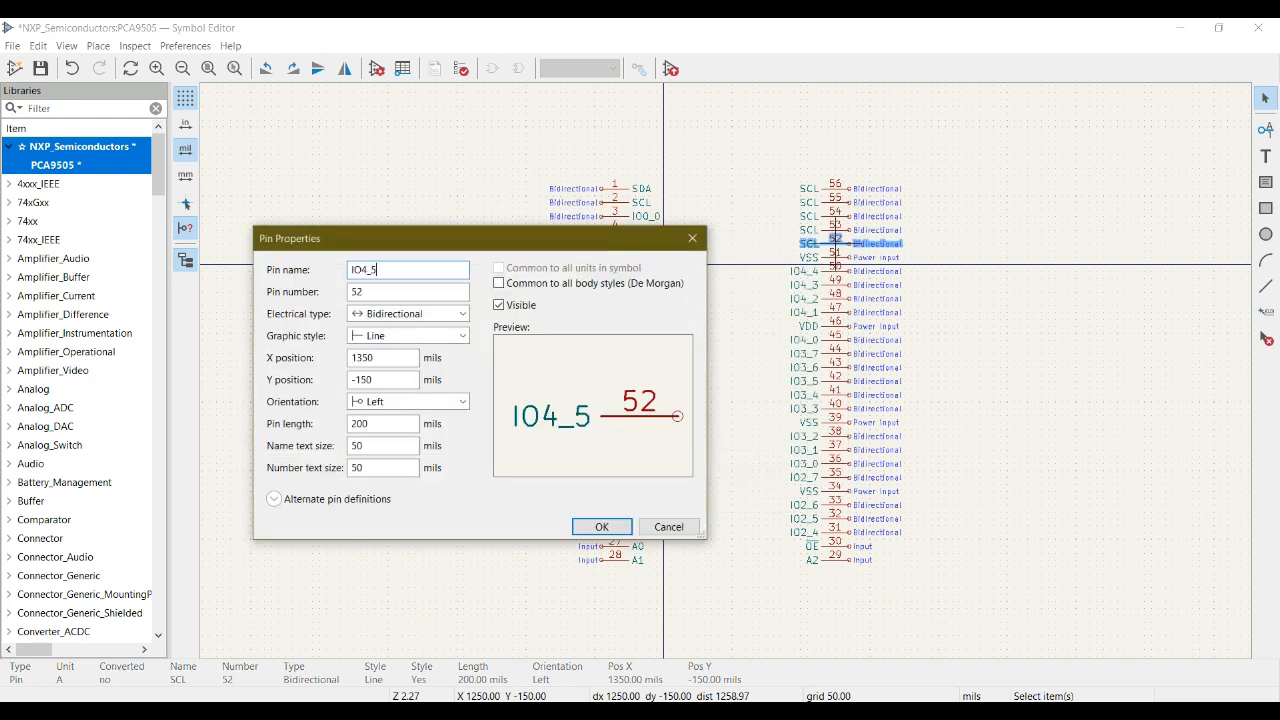
click(603, 526)
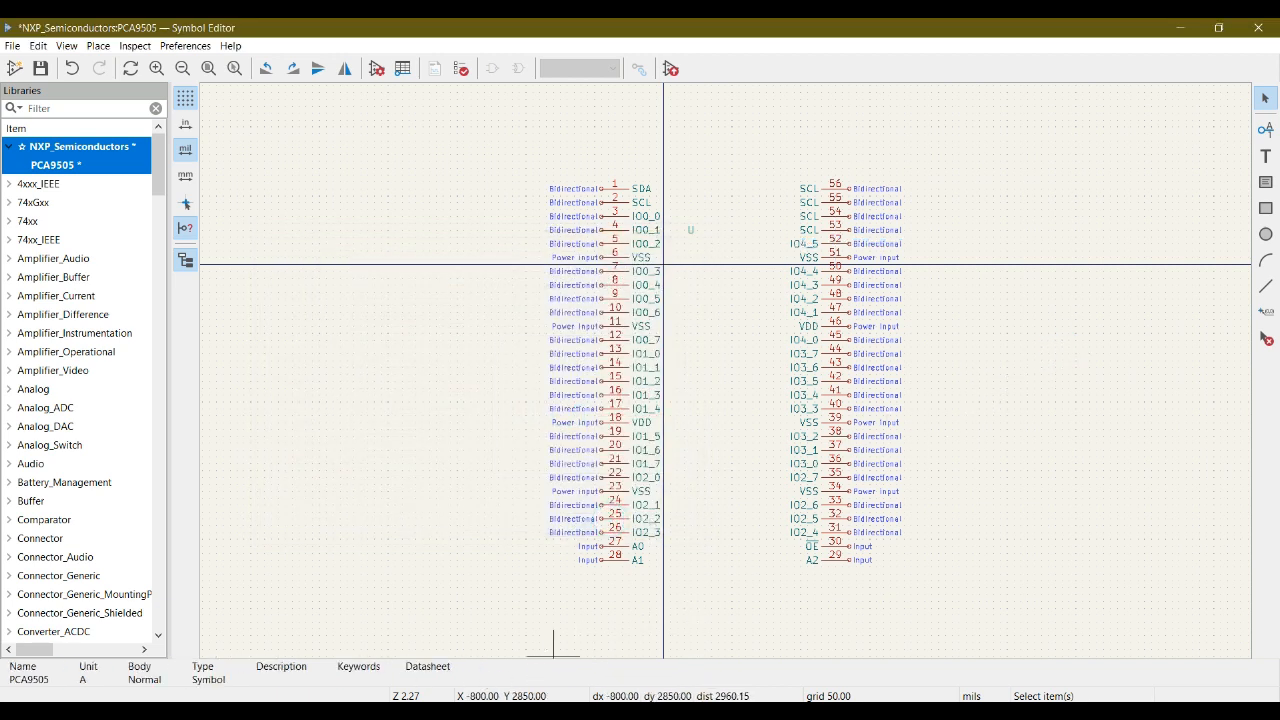
- Look up pin 53 in the datasheet pinout and rename it IO4_6 in the symbol
click(386, 640)
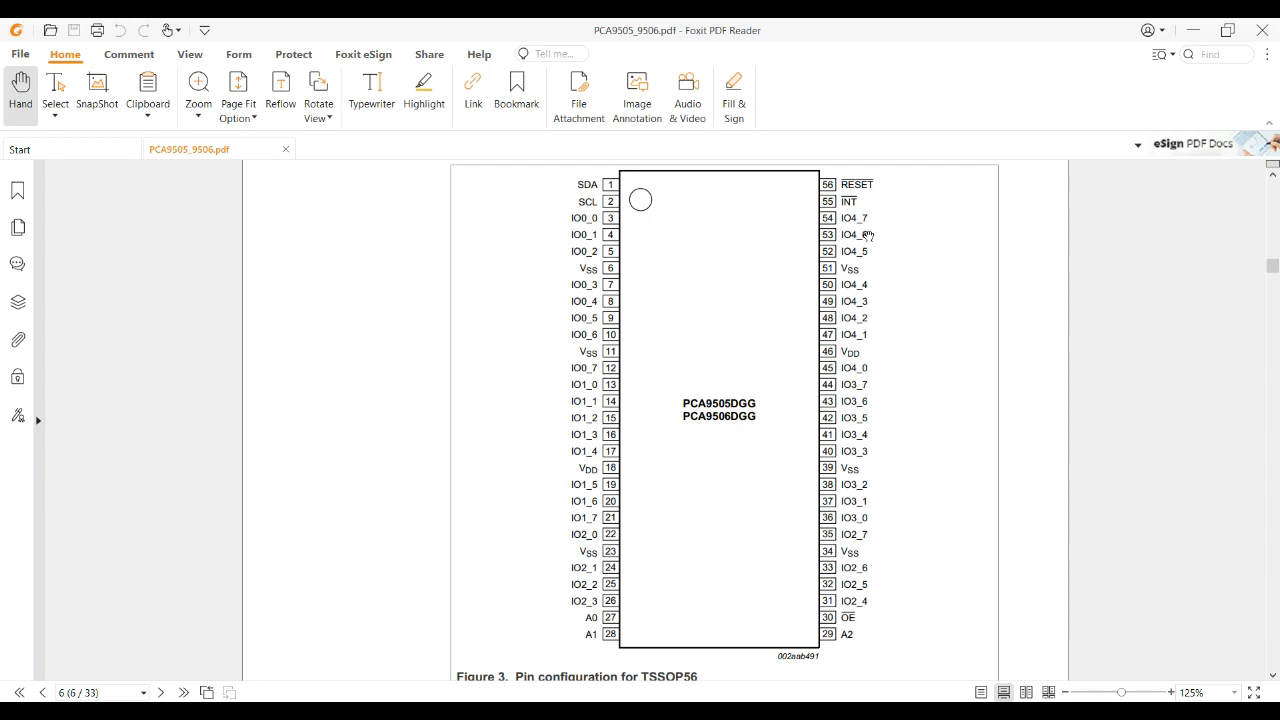
click(530, 628)
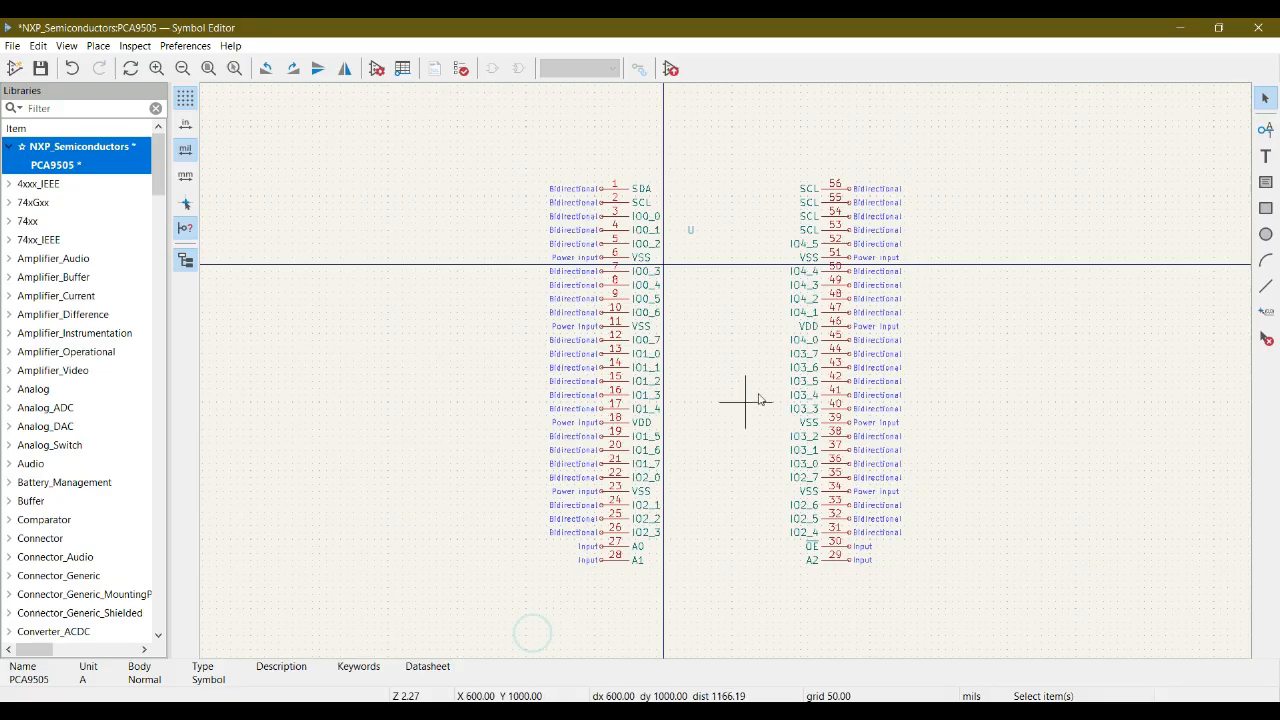
click(832, 232)
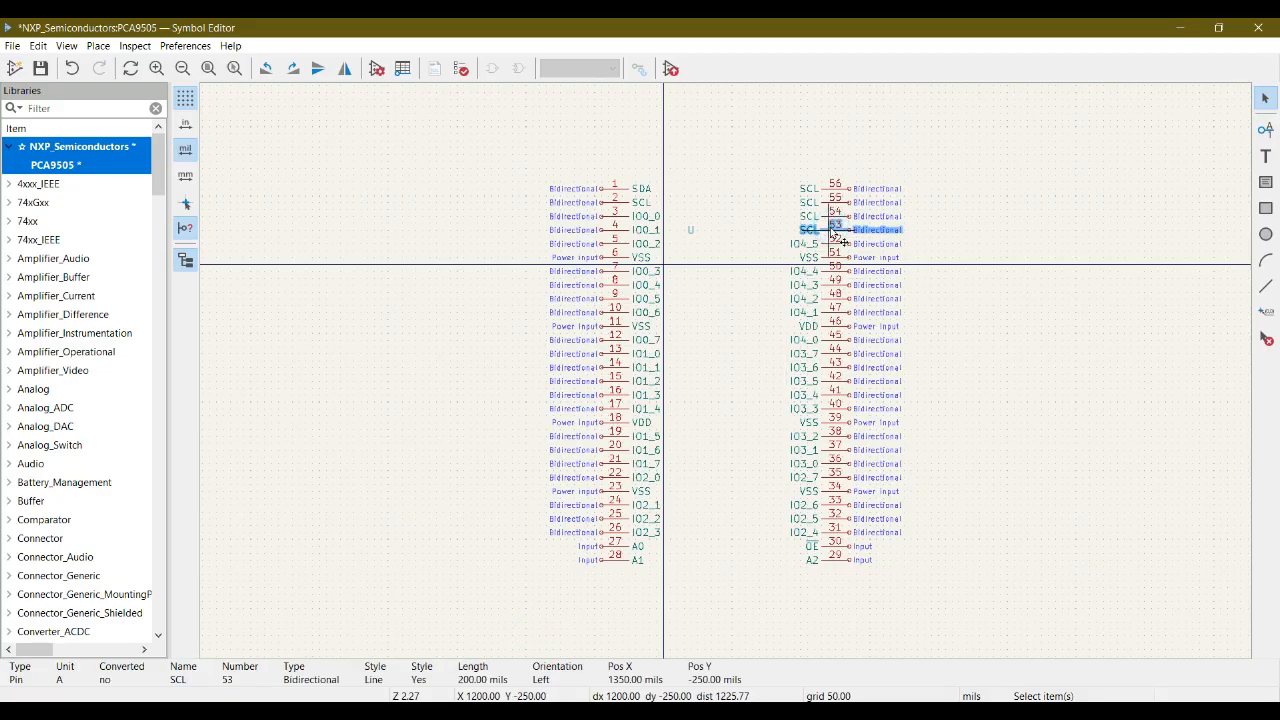
double_click(832, 232)
text(IO4_0)
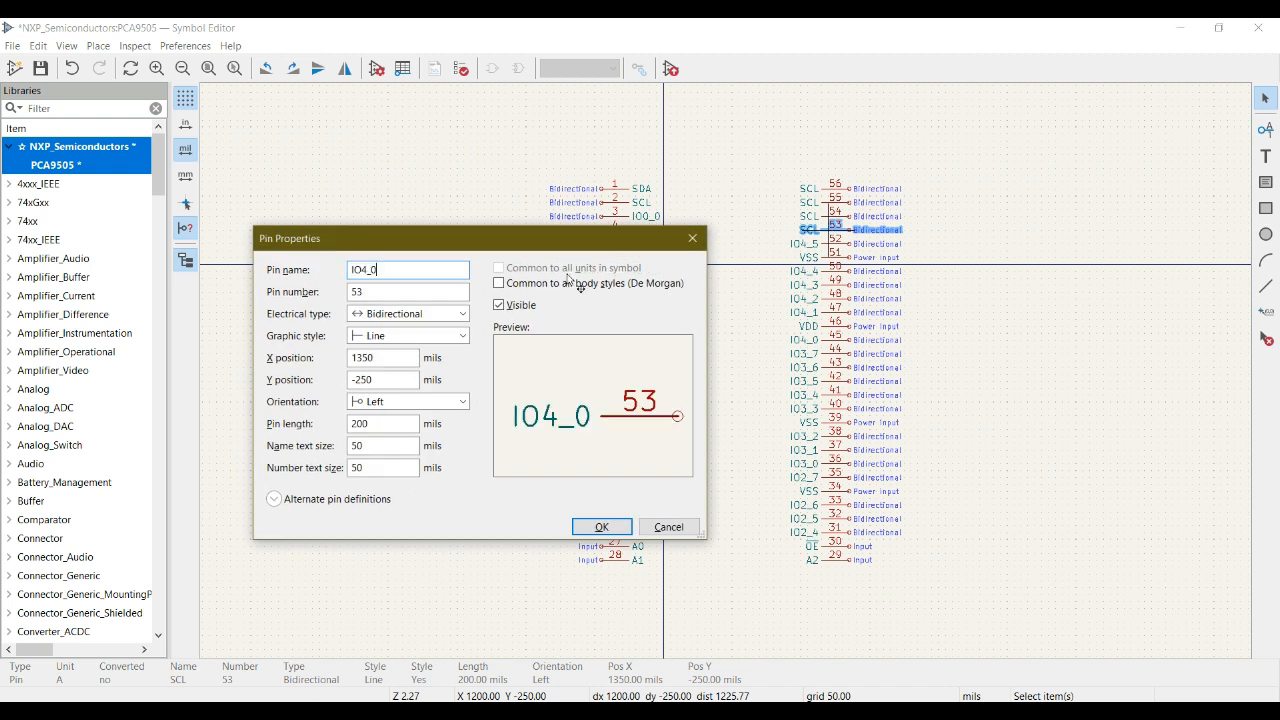
key(BackSpace)
text(6)
click(606, 528)
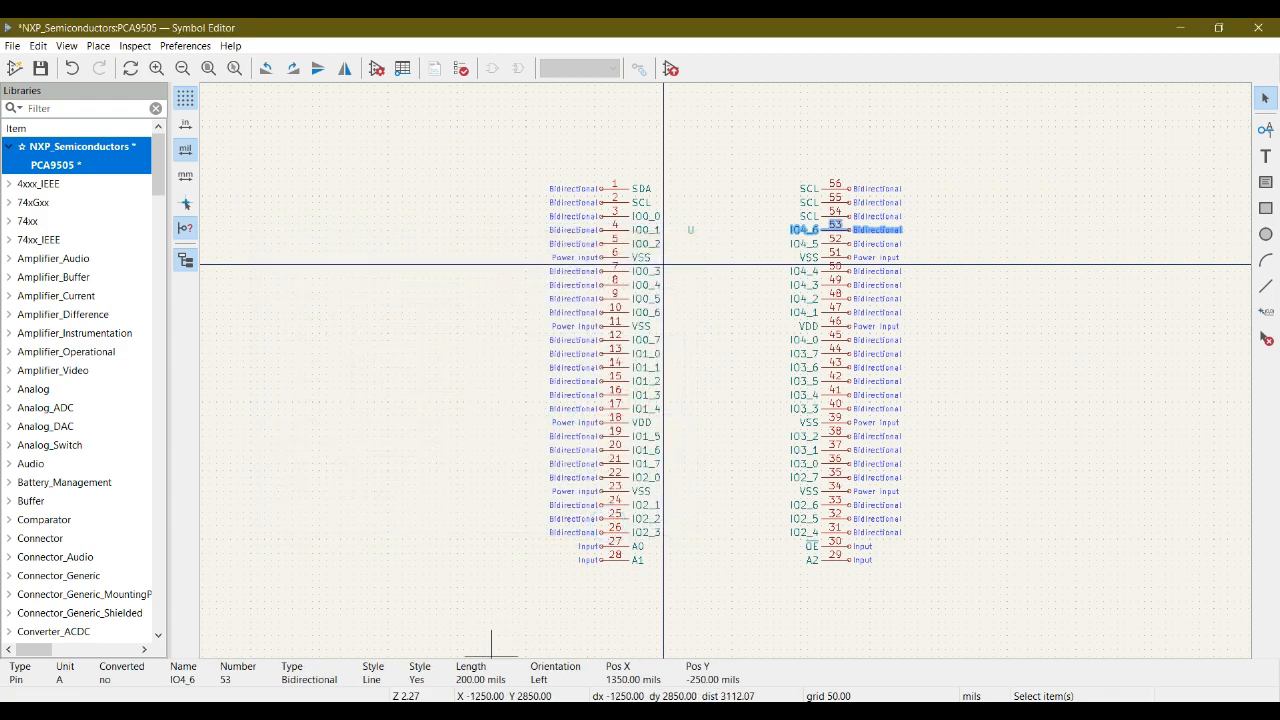
- Look up pin 54 in the datasheet pinout and rename it IO4_7 in the symbol
key(alt+Tab)
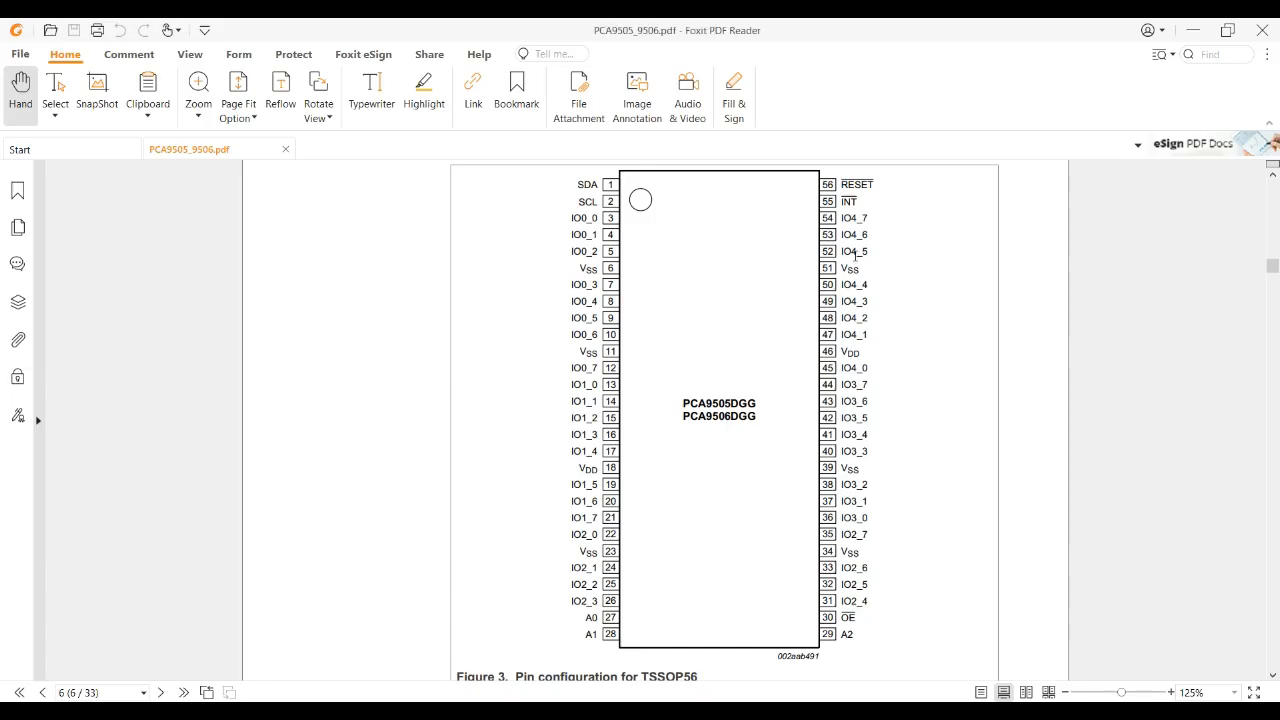
mouse_move(476, 700)
click(491, 645)
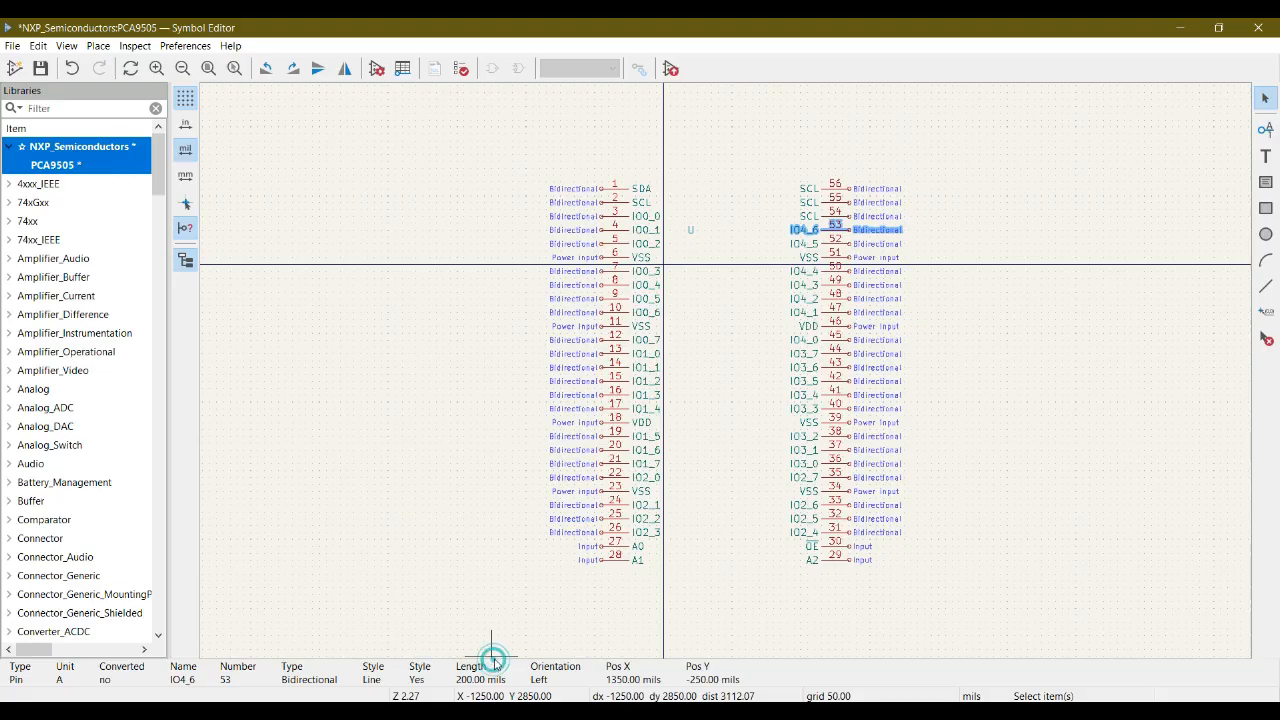
click(533, 709)
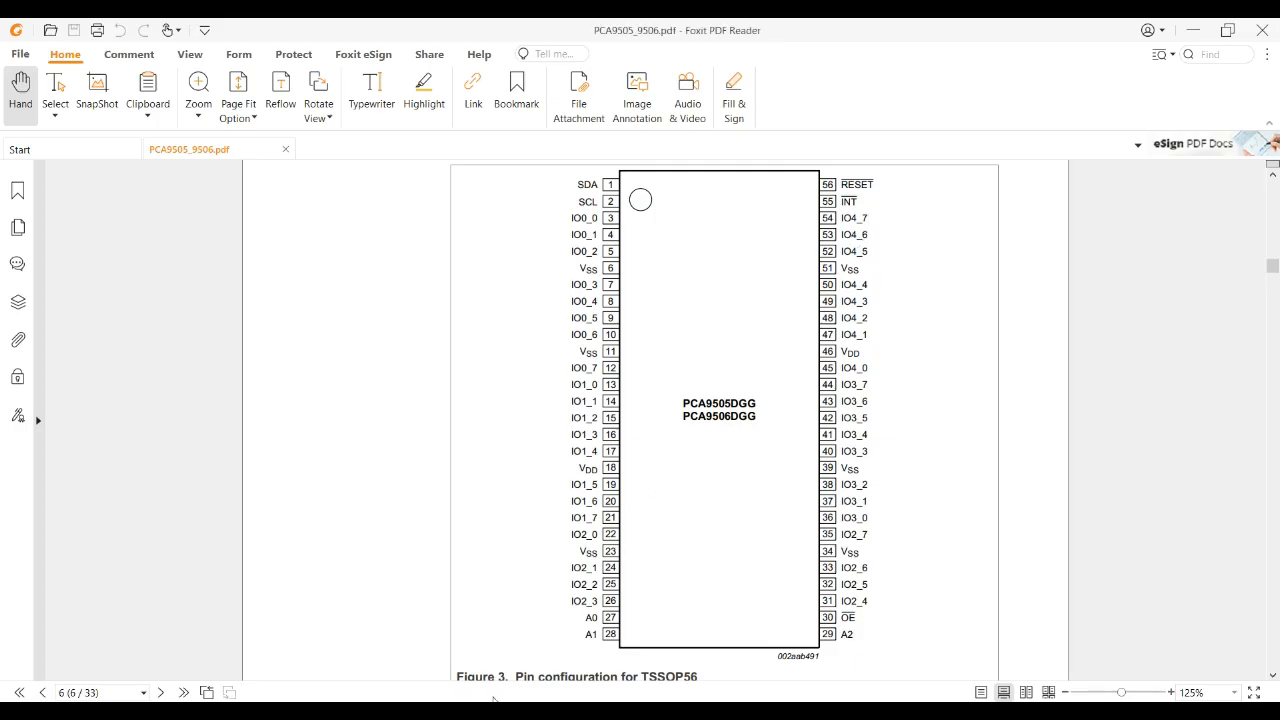
mouse_move(486, 700)
click(523, 641)
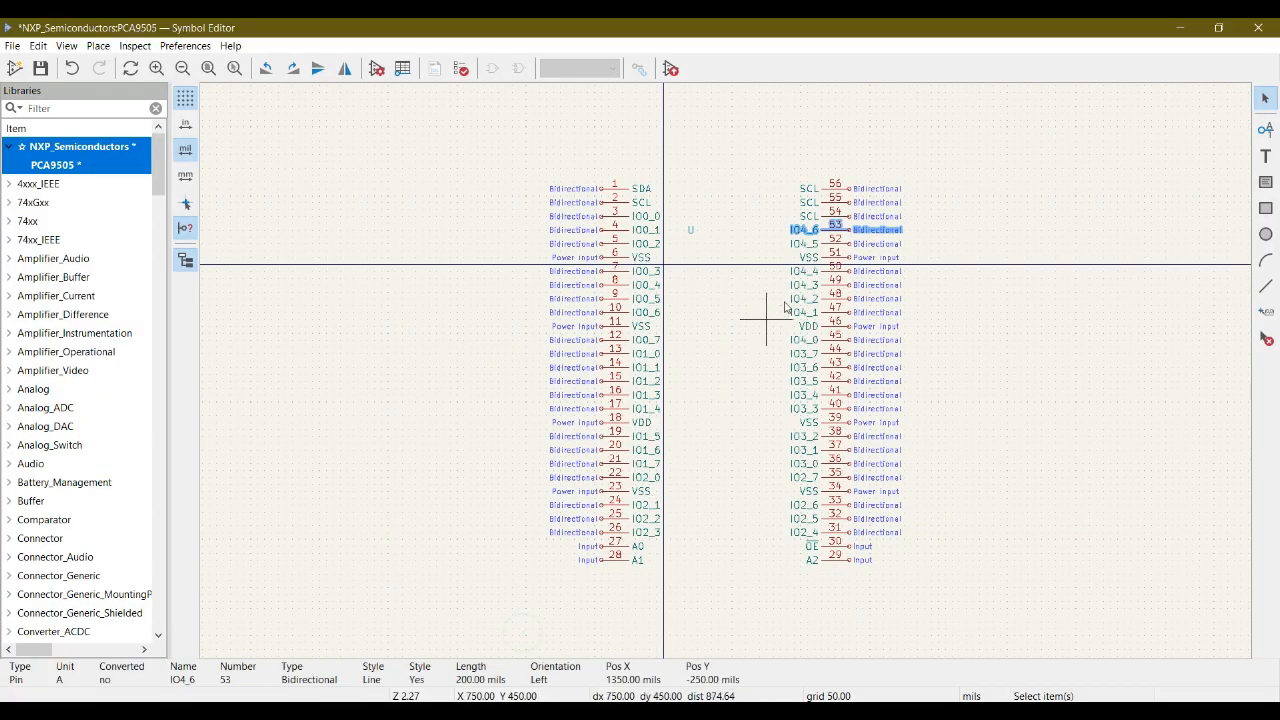
click(835, 217)
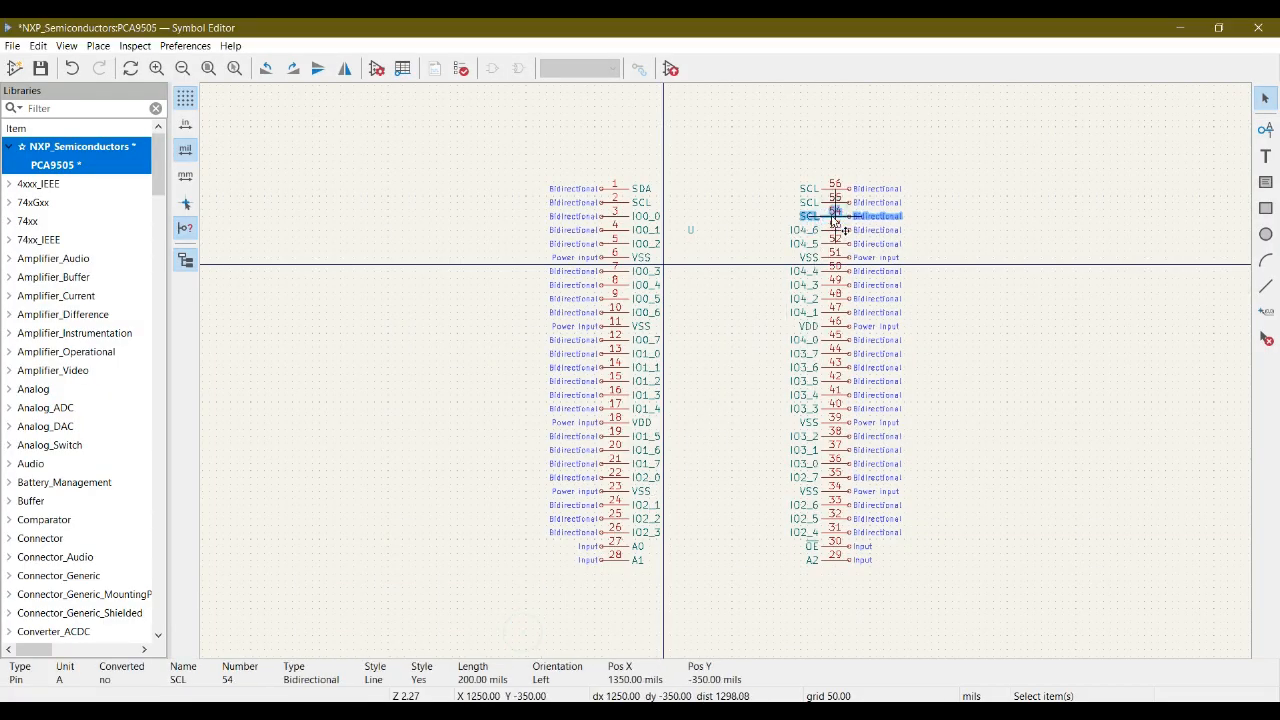
double_click(835, 217)
text(IO4_0)
key(BackSpace)
text(7)
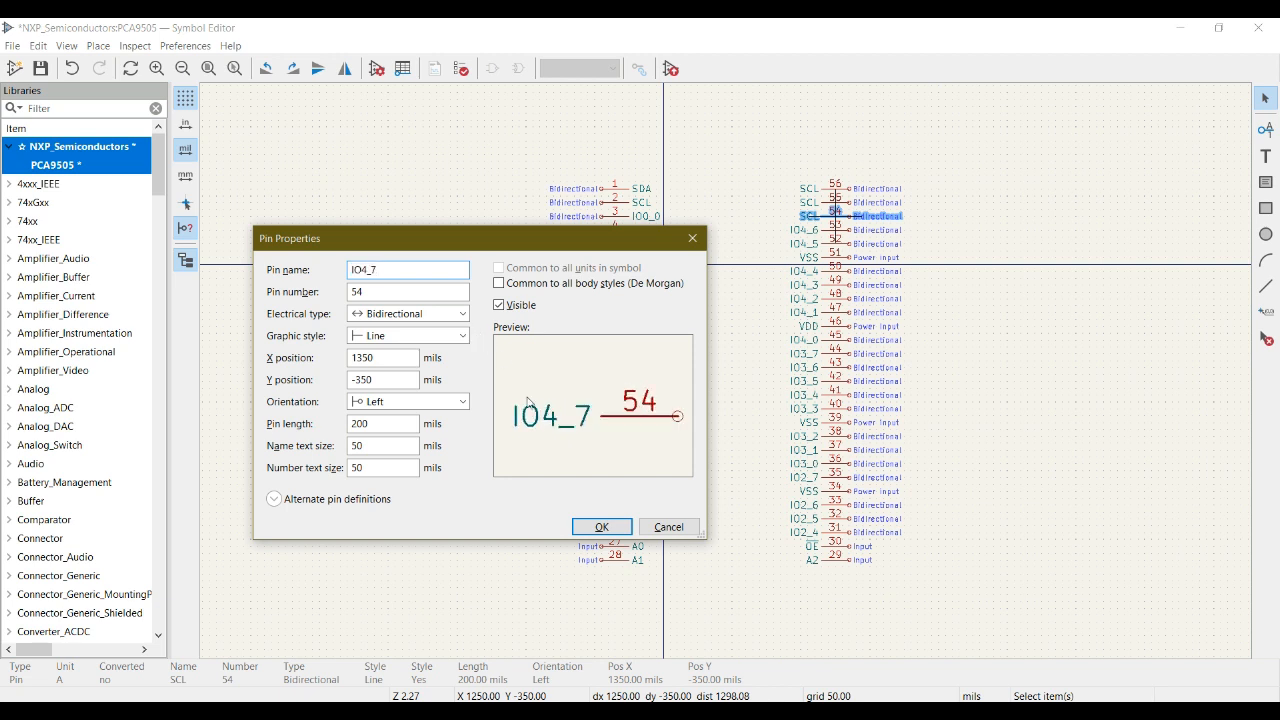
click(614, 525)
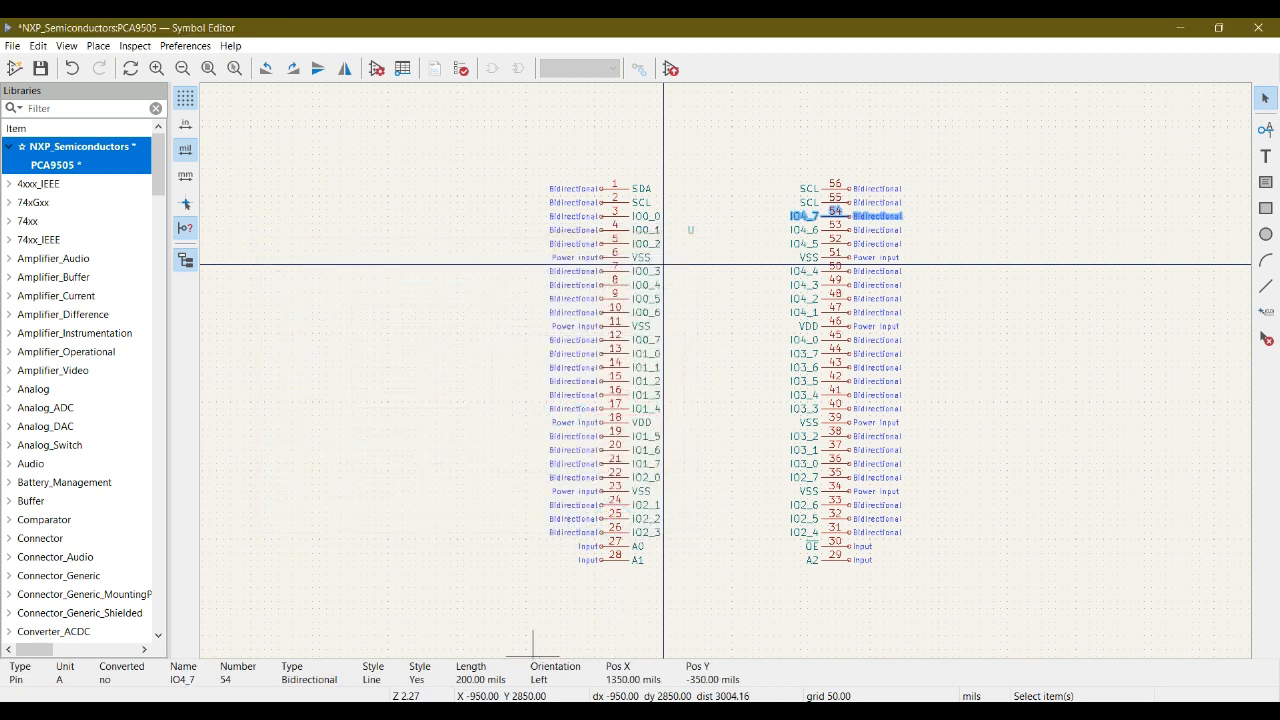
- Look up pin 55 in the datasheet pinout, rename it ~{INT} in the symbol and set its electrical type to Input
key(alt+Tab)
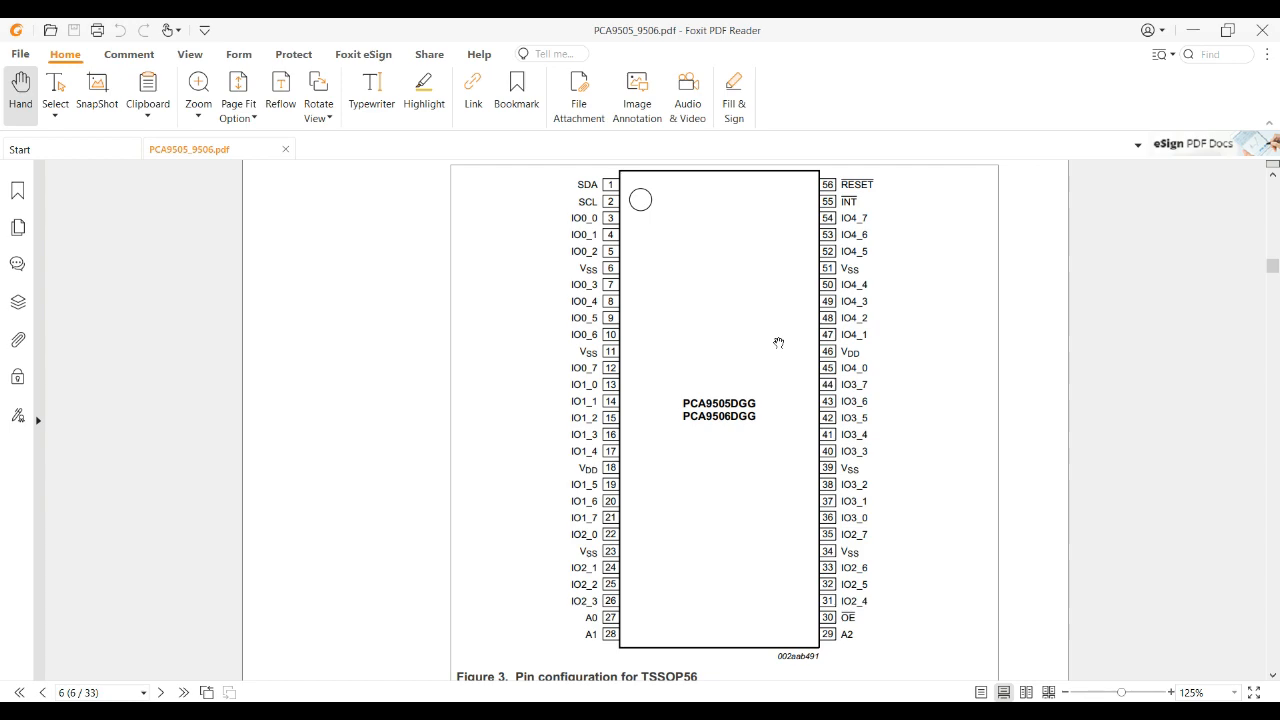
key(alt+Tab)
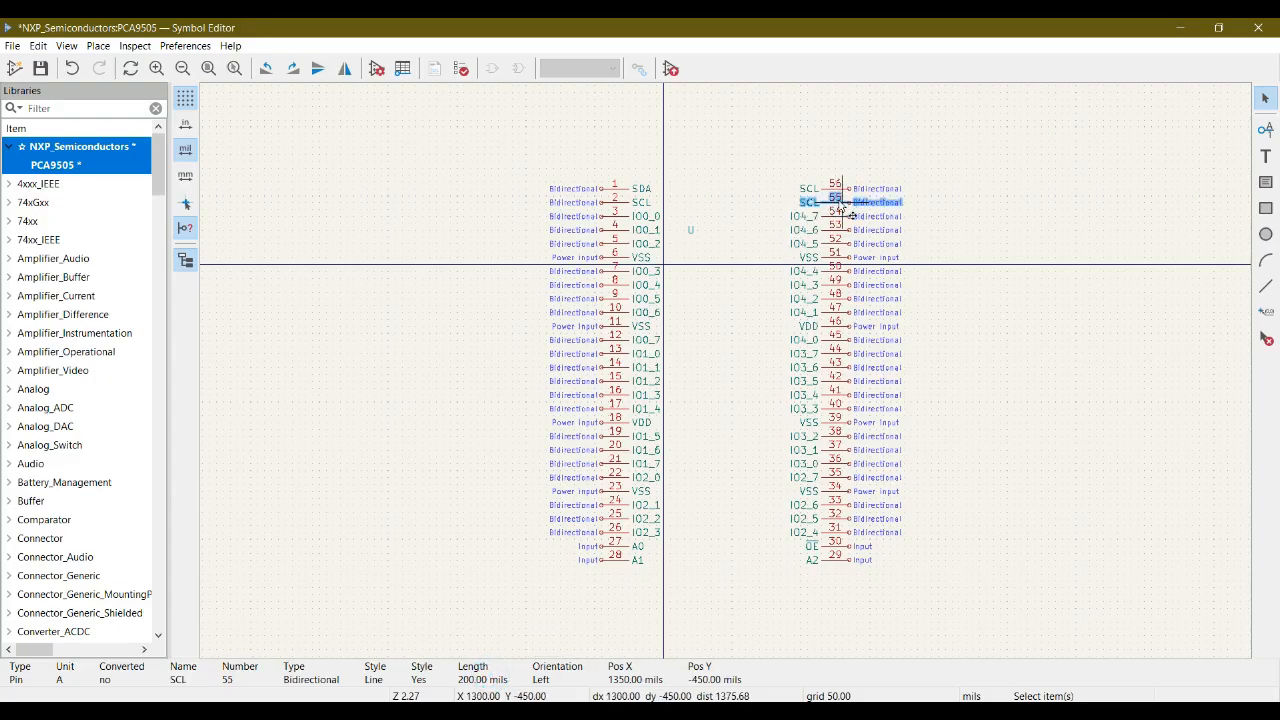
key(e)
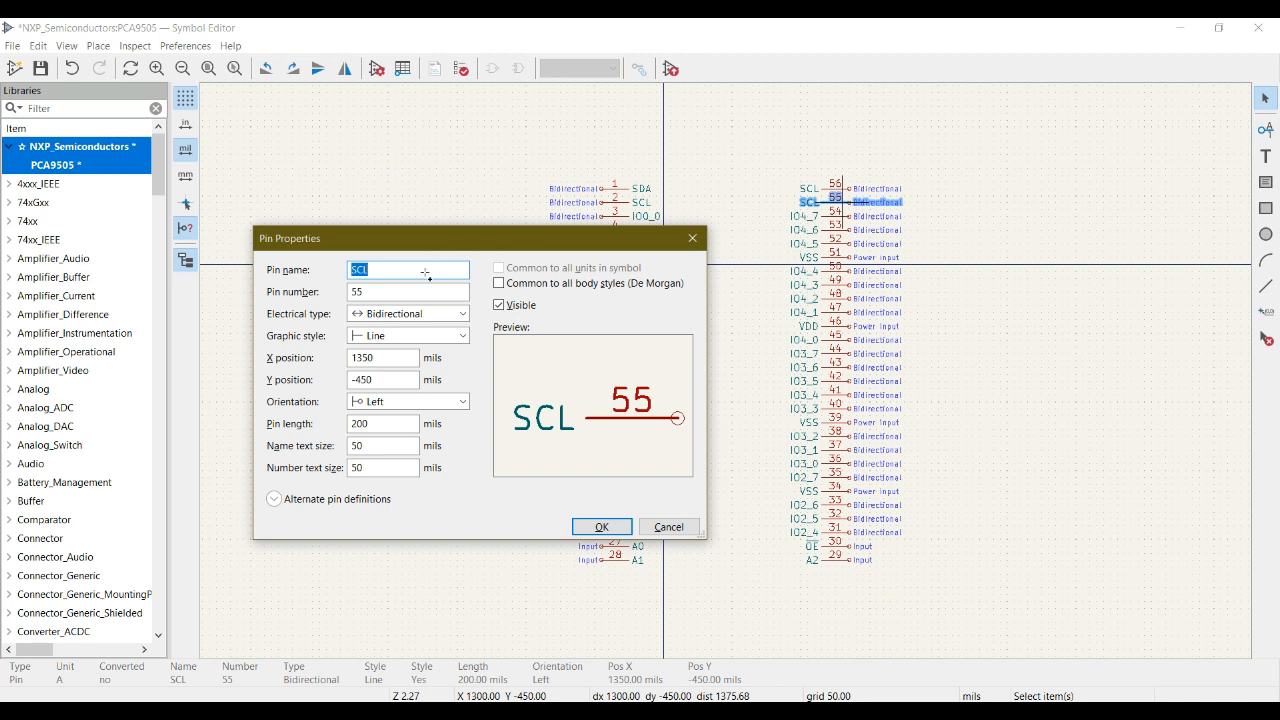
text(~{)
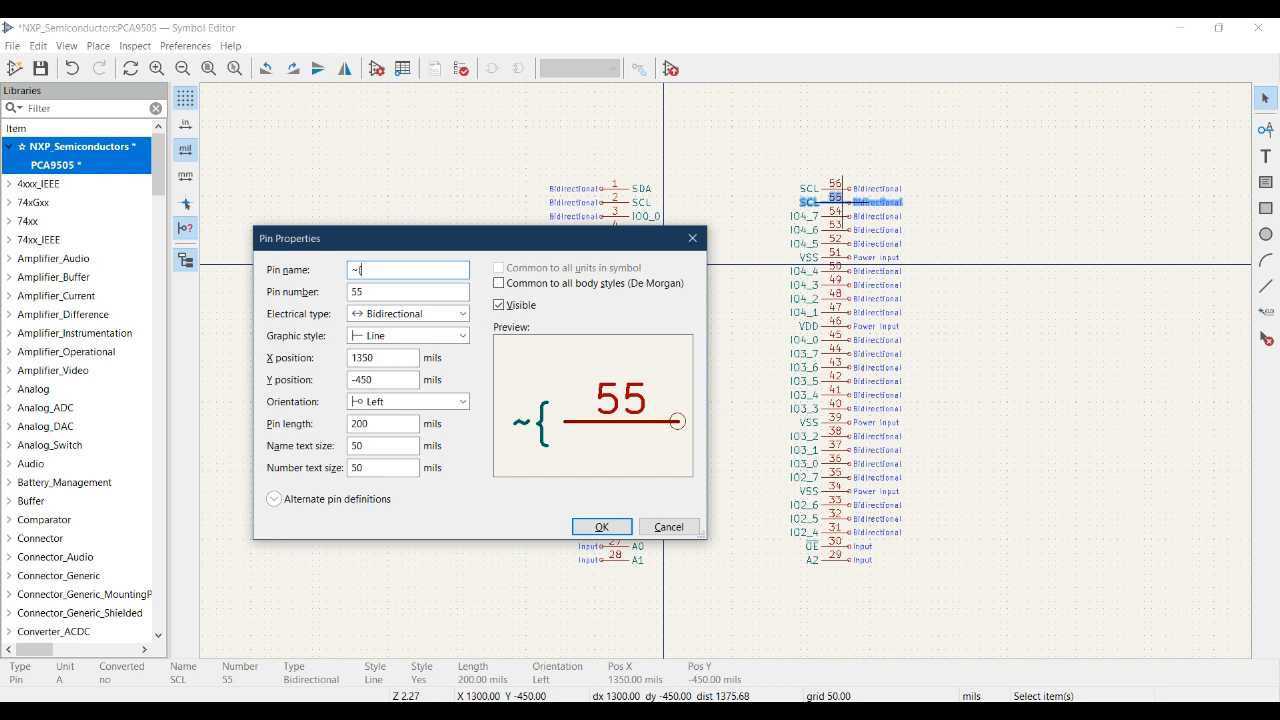
text(INT})
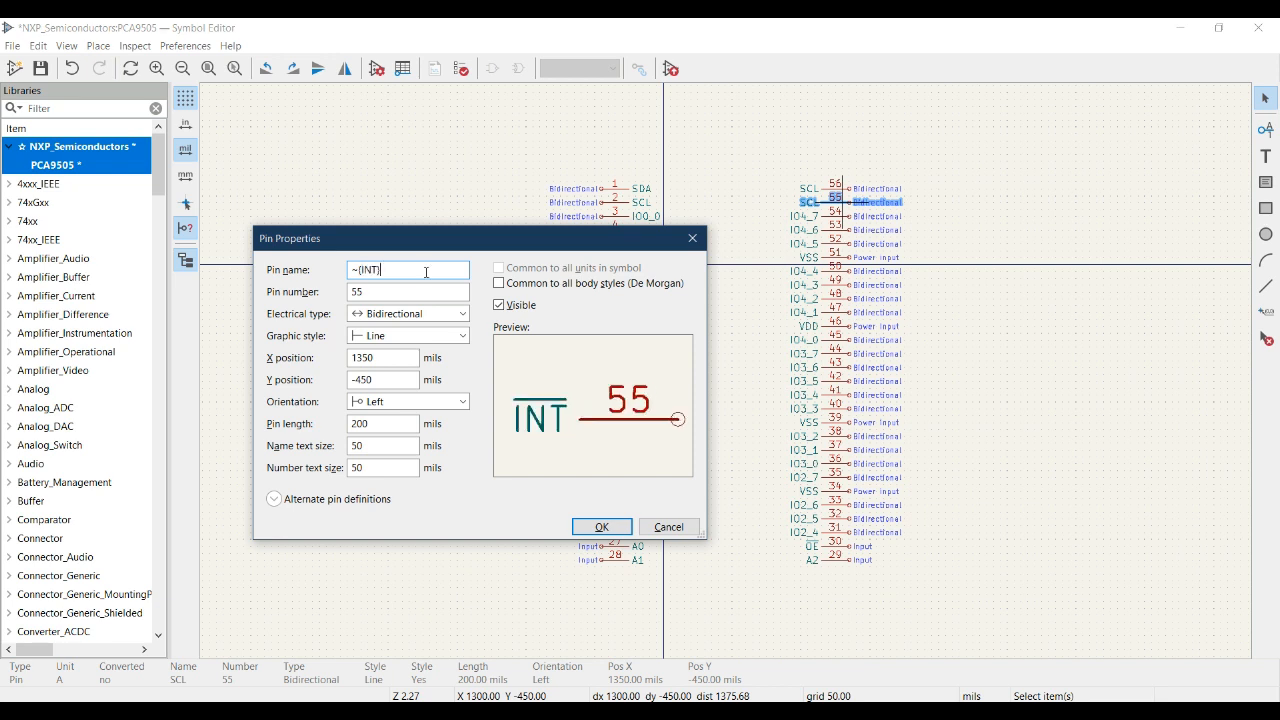
click(448, 314)
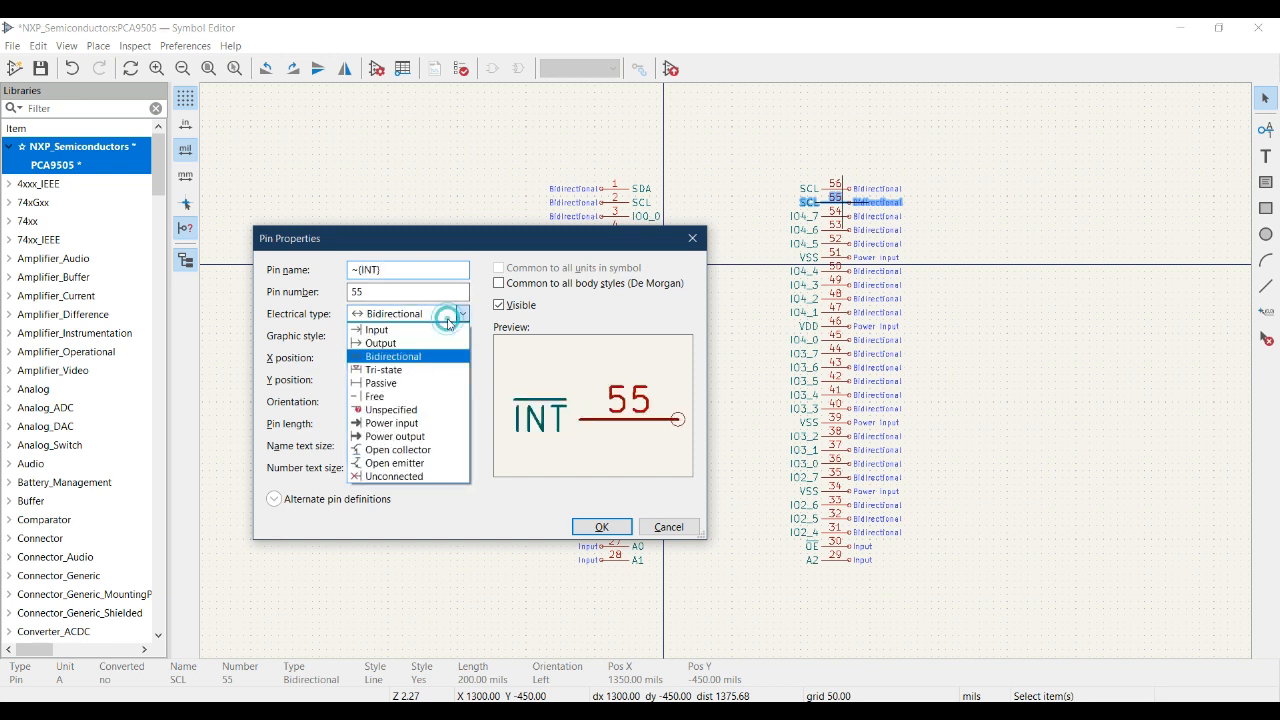
click(408, 320)
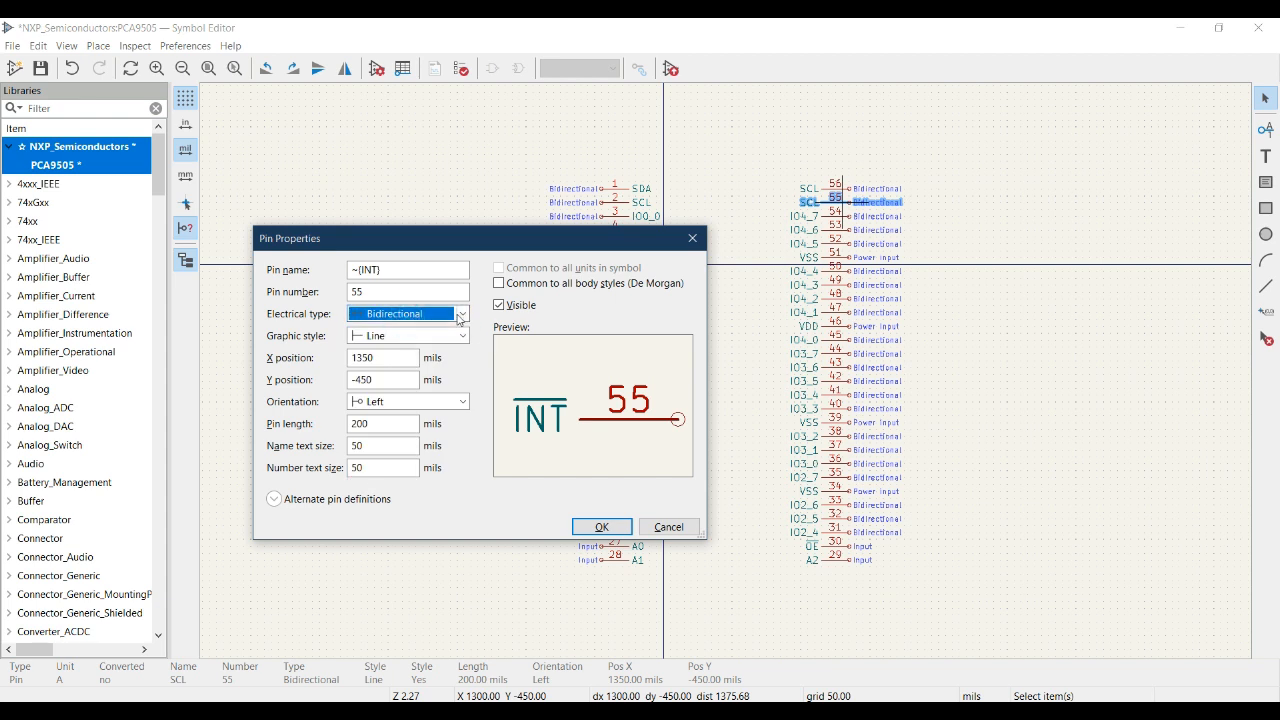
click(459, 314)
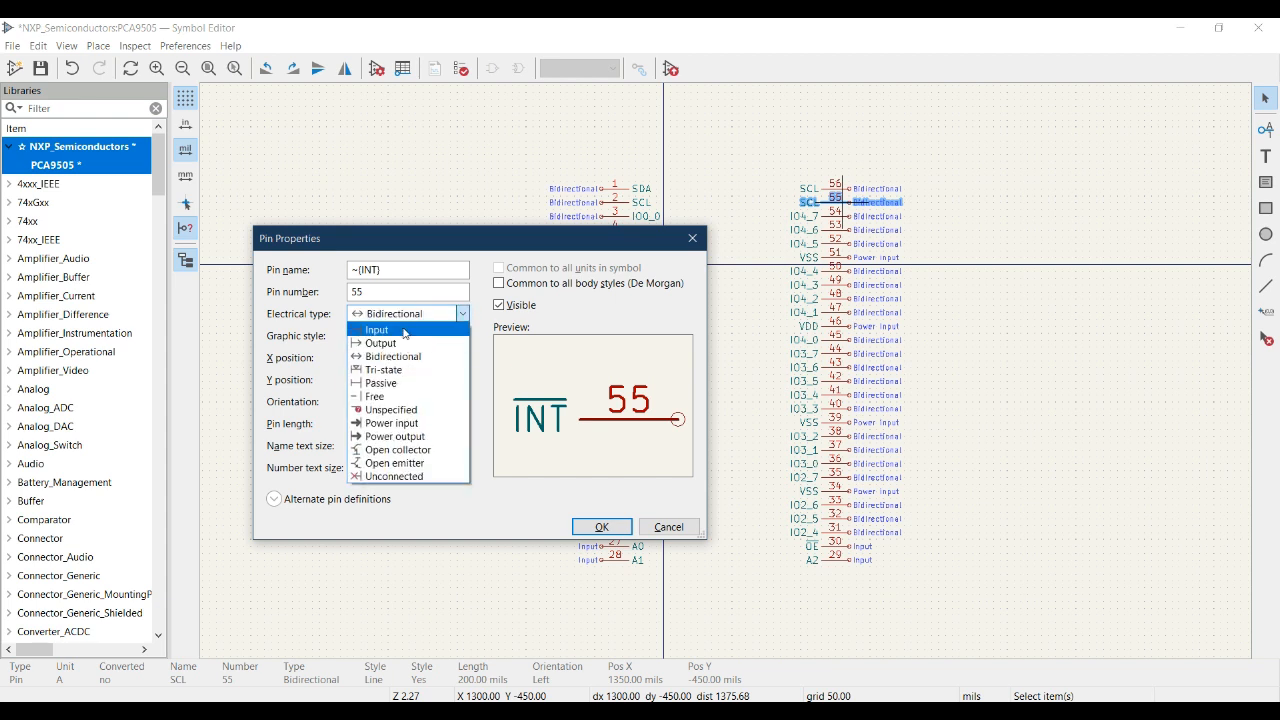
click(377, 330)
click(602, 527)
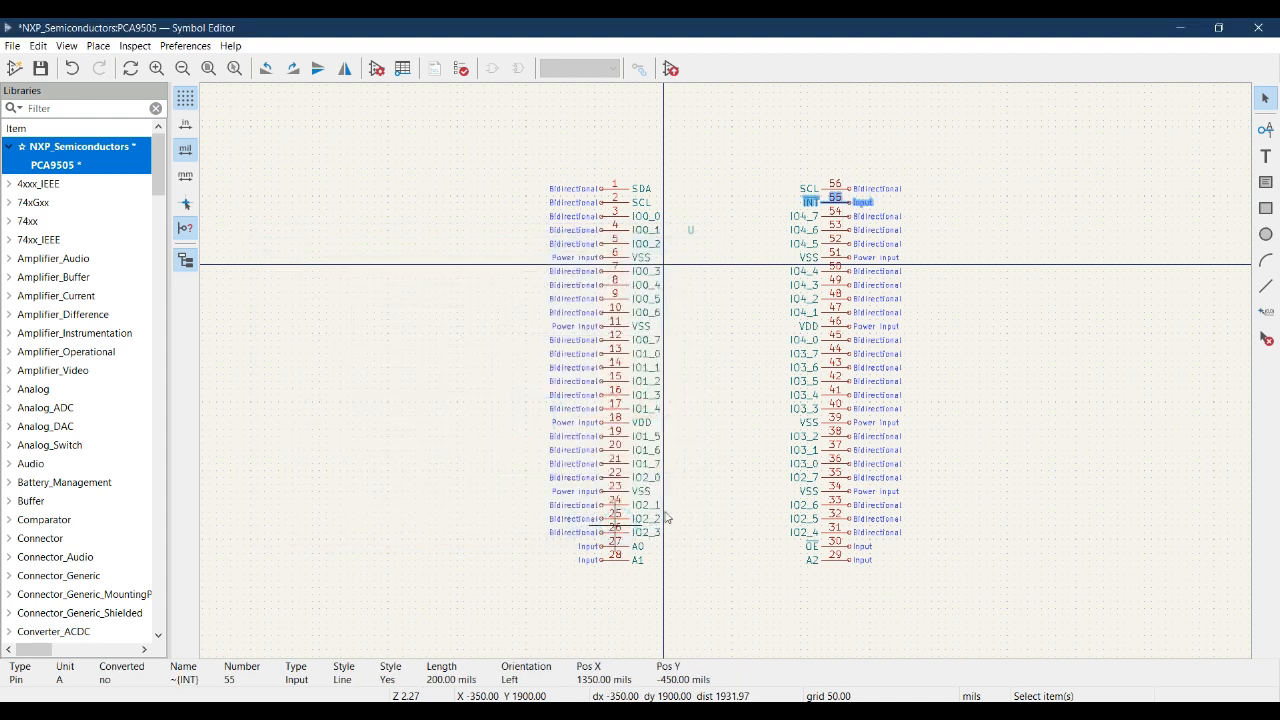
click(1055, 385)
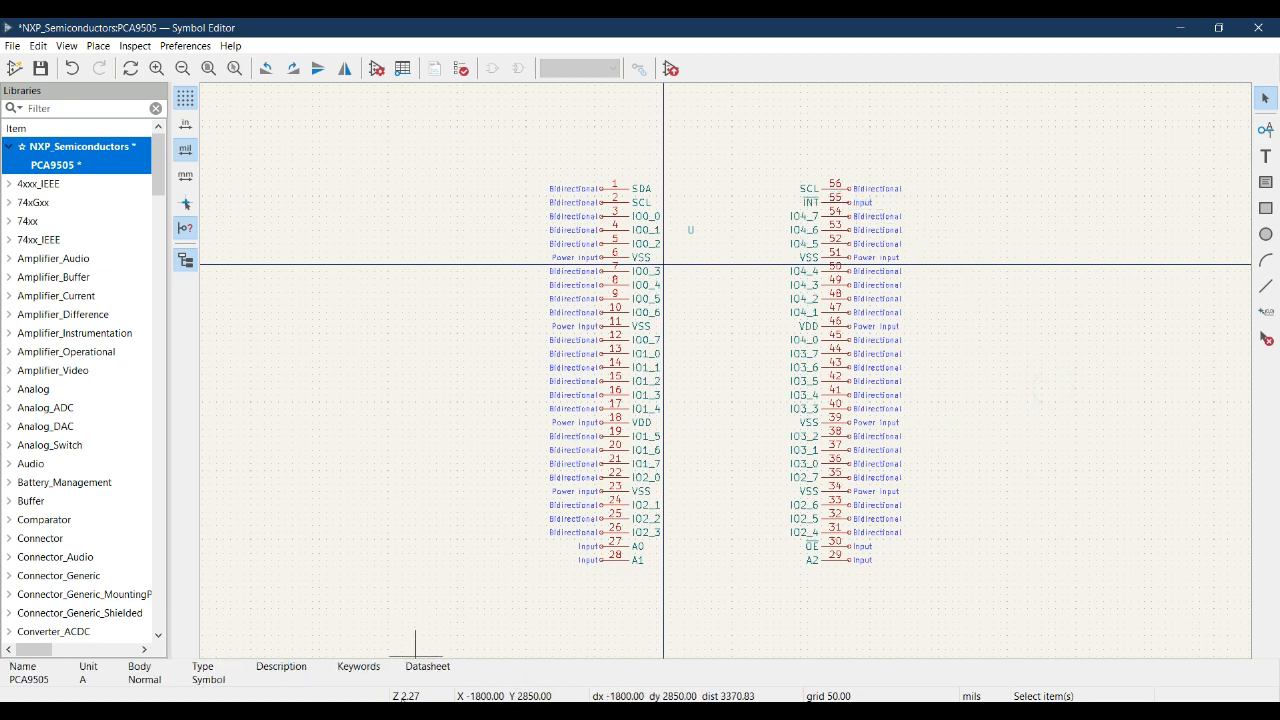
- Look up pin 56 in the datasheet pinout, rename it ~{RESET} in the symbol and set its electrical type to Input
click(422, 711)
key(alt+Tab)
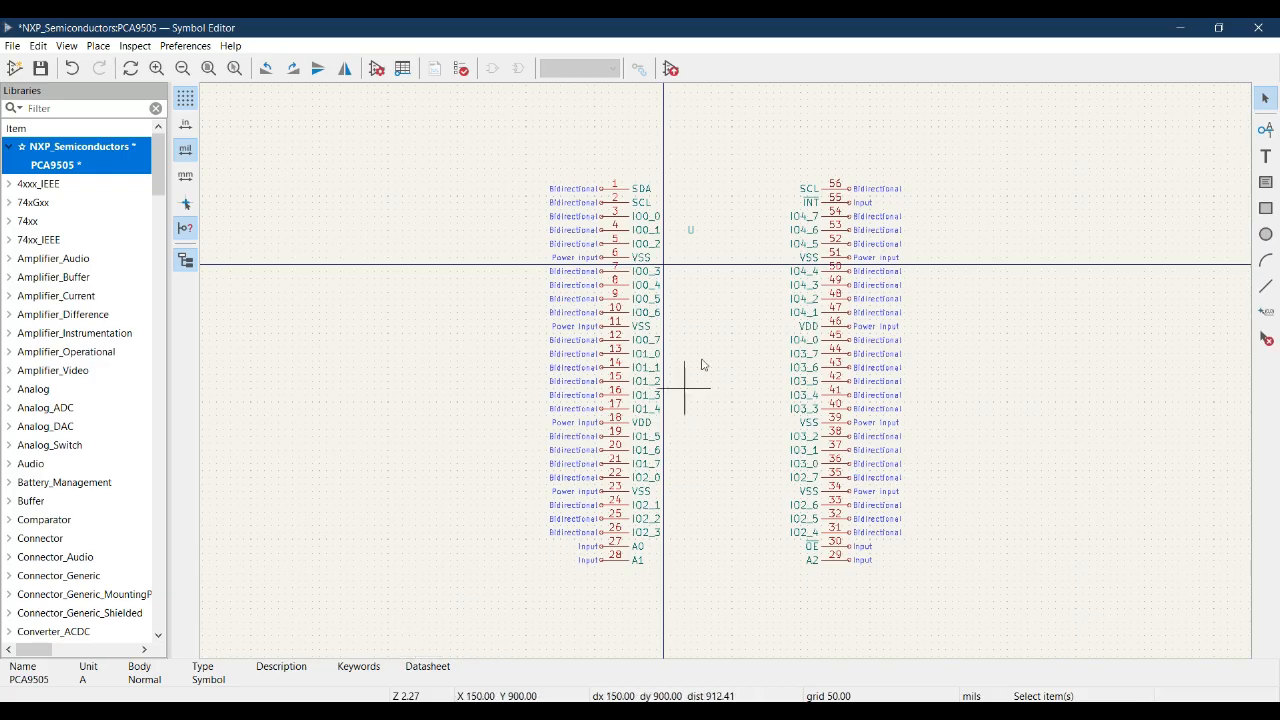
click(838, 190)
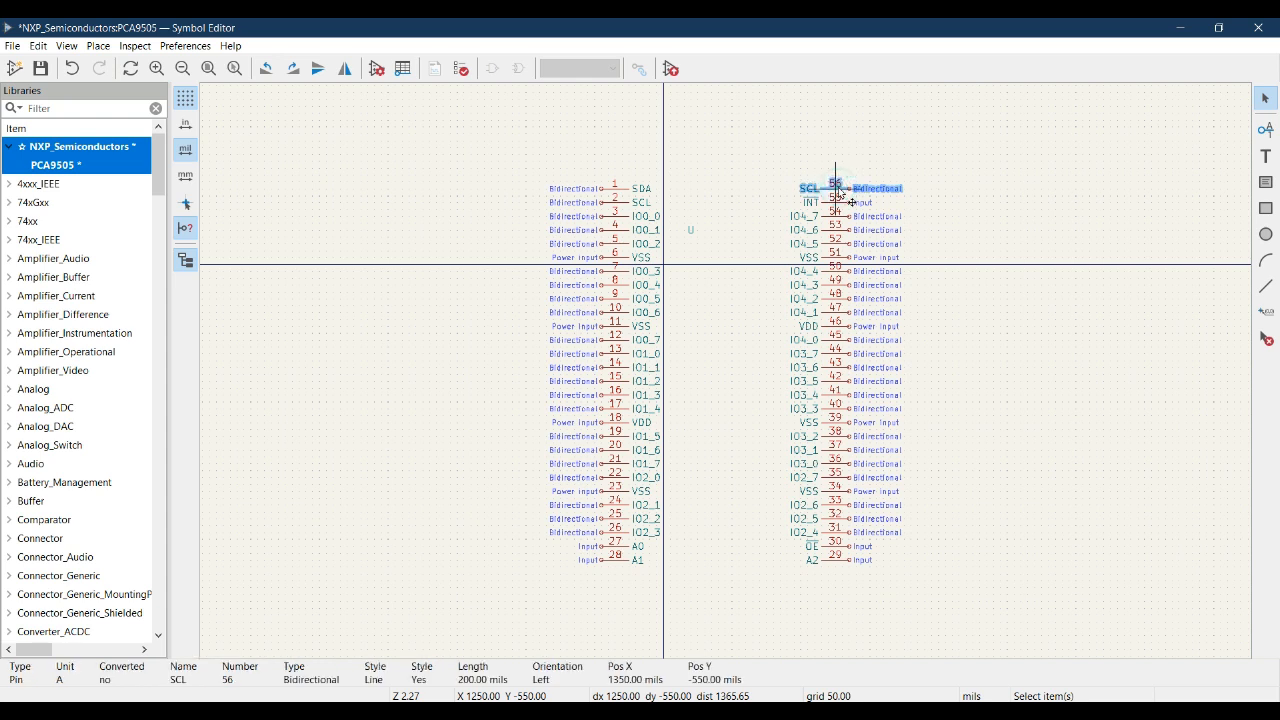
double_click(840, 197)
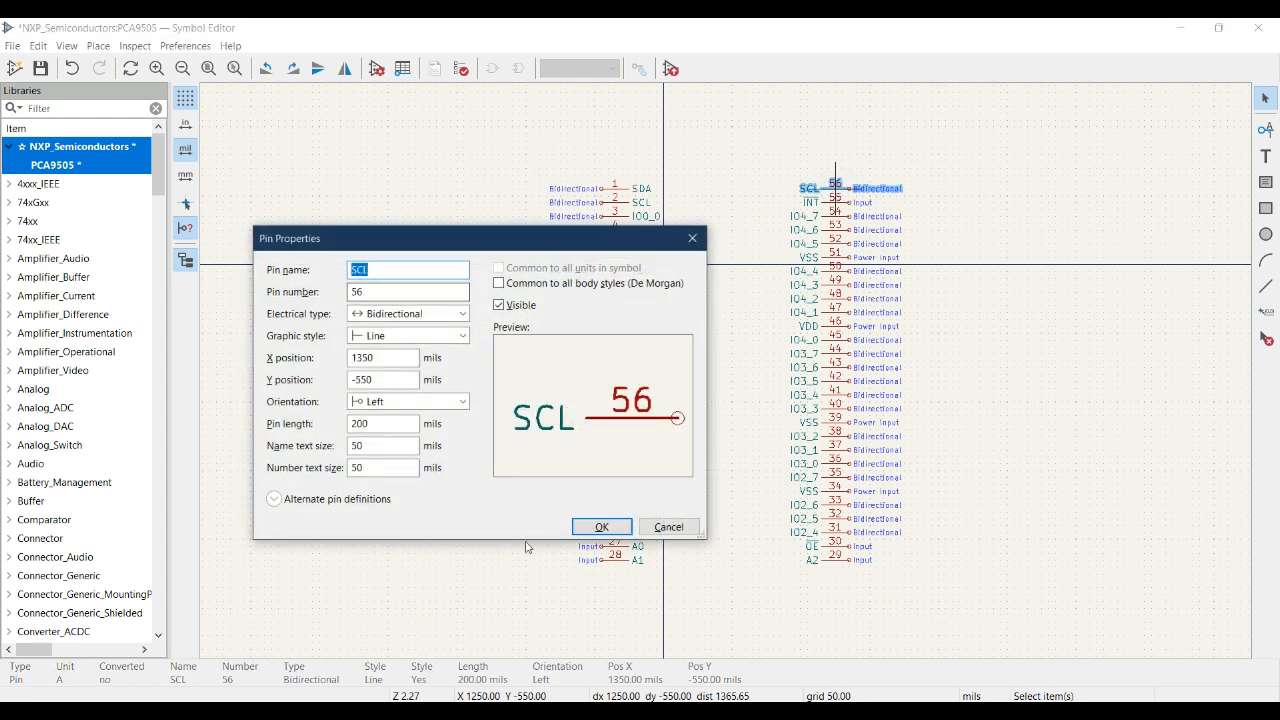
key(alt+Tab)
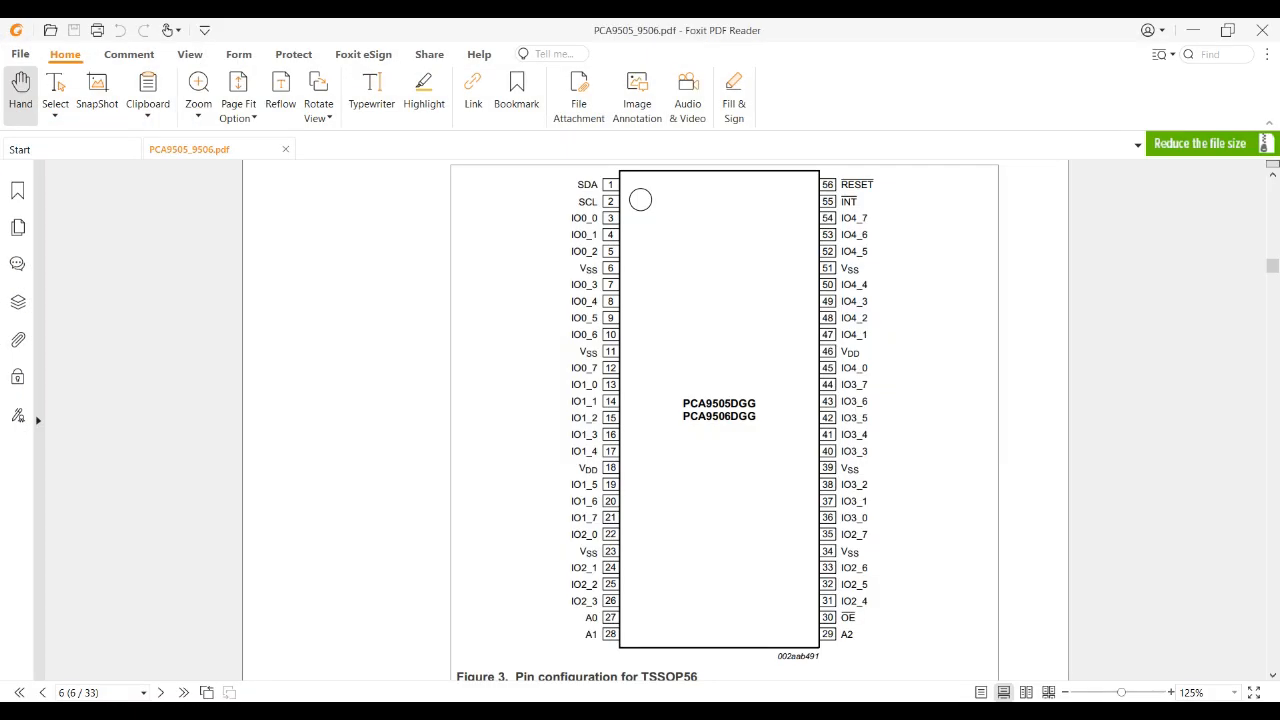
key(alt+Tab)
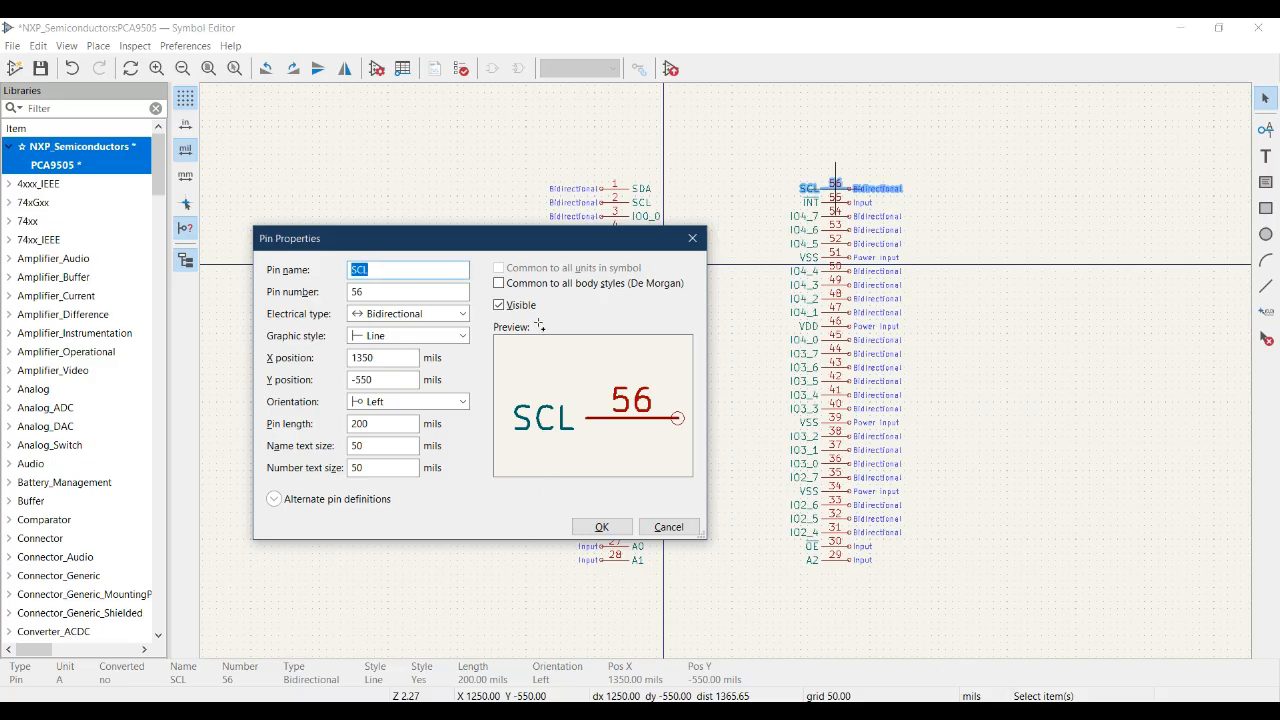
text(~{RESET})
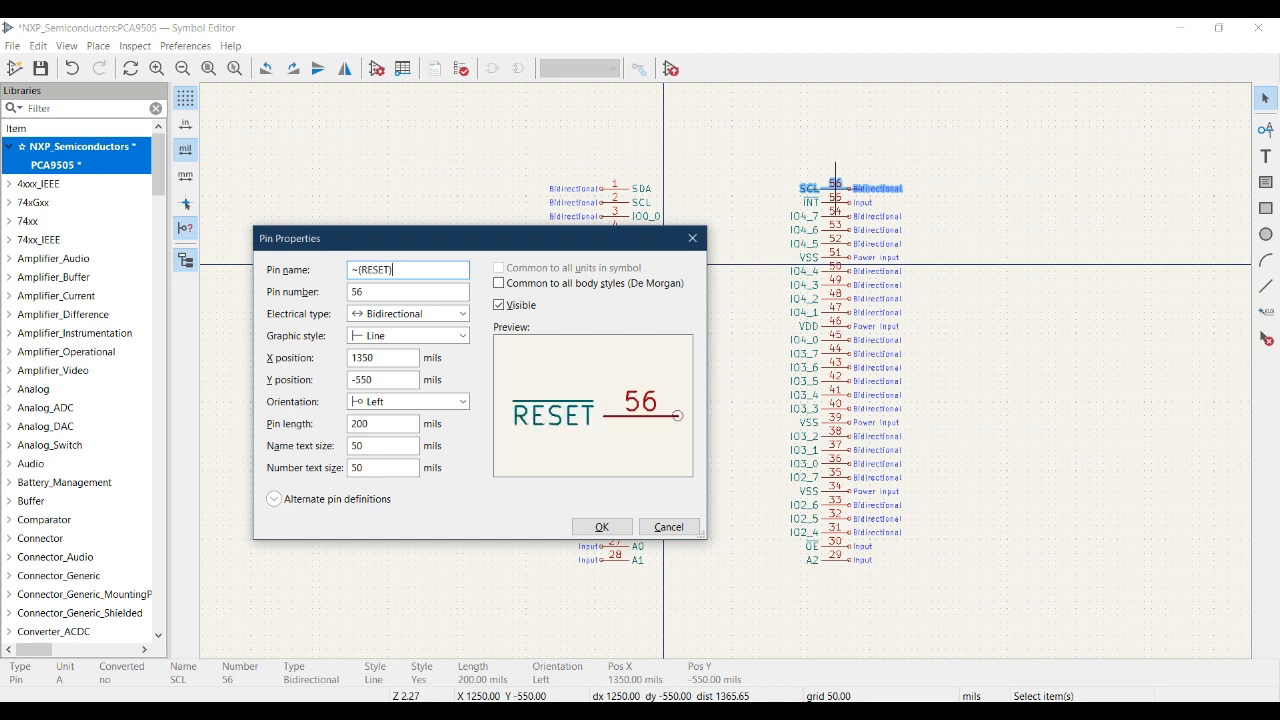
click(455, 314)
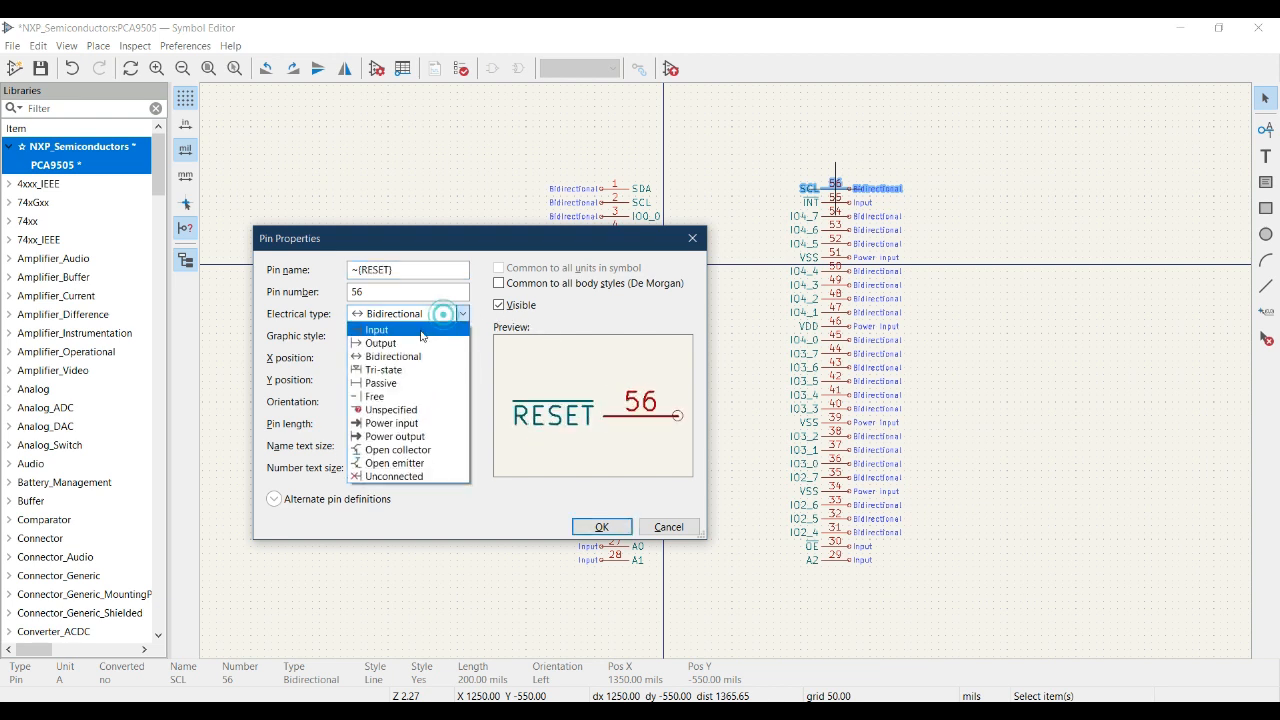
click(437, 331)
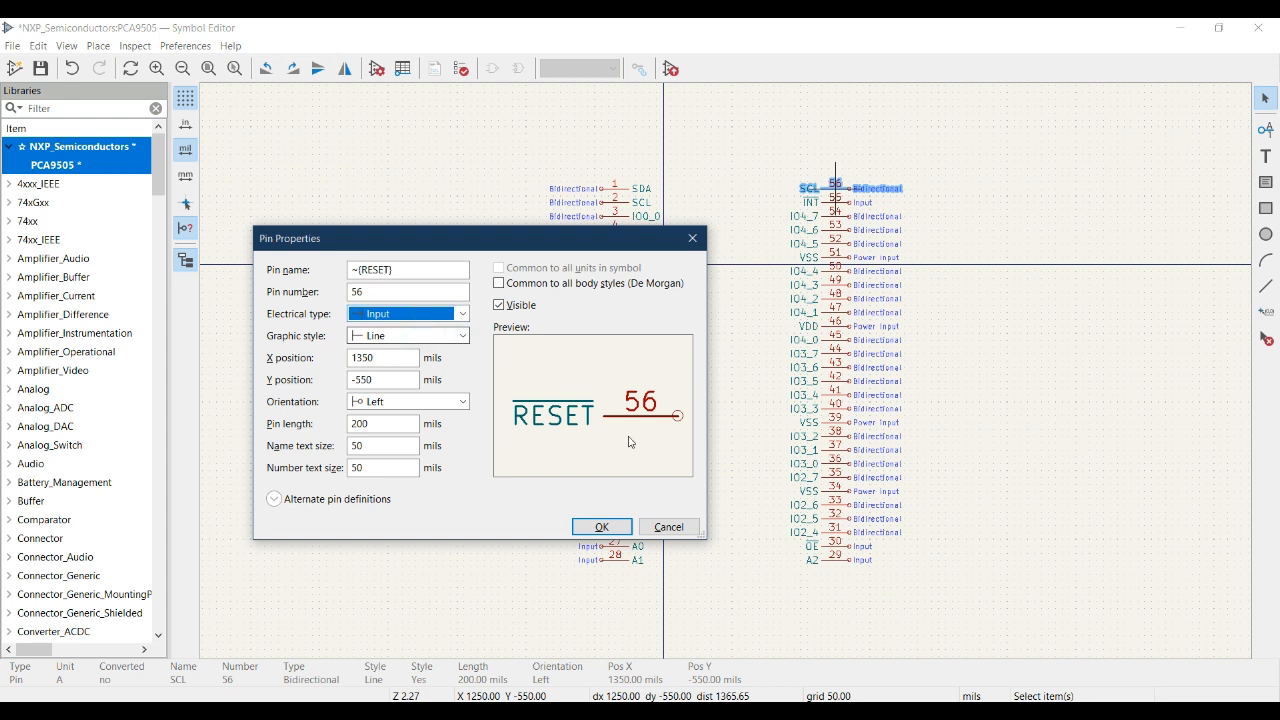
click(602, 527)
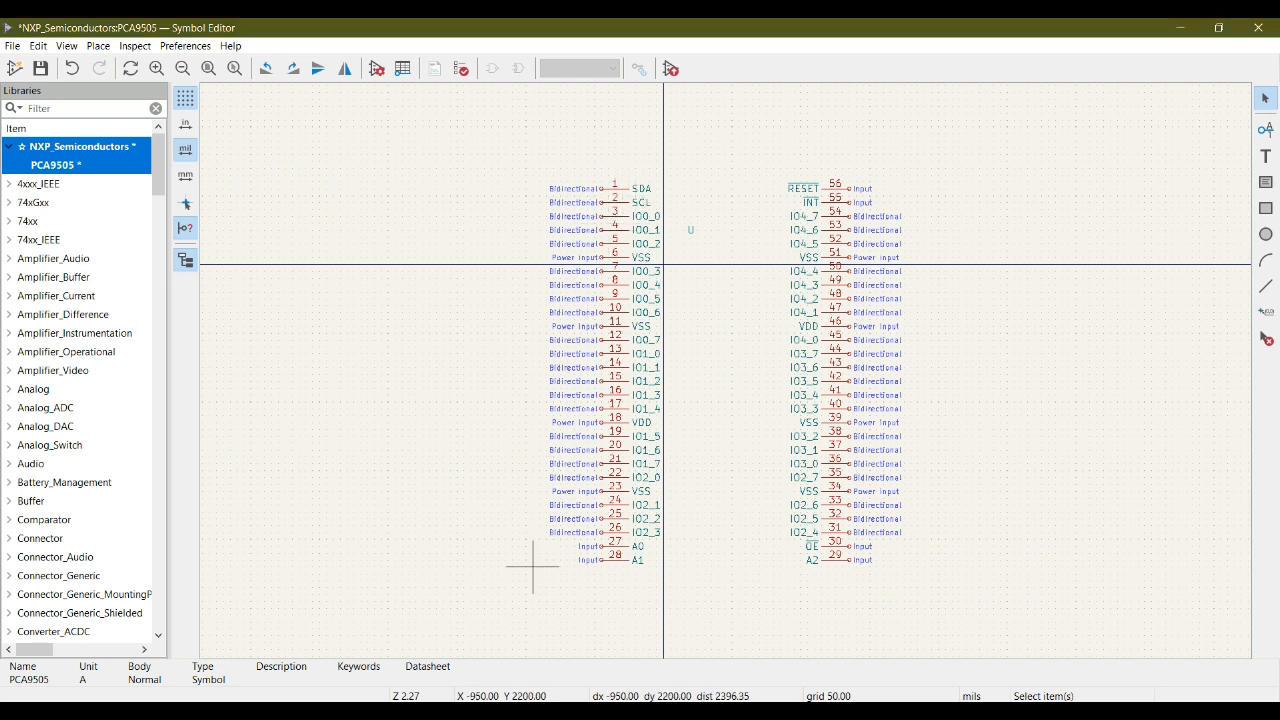
- Compare the symbol's pin names and numbers on both sides with the TSSOP56 pin configuration in the datasheet
key(alt+Tab)
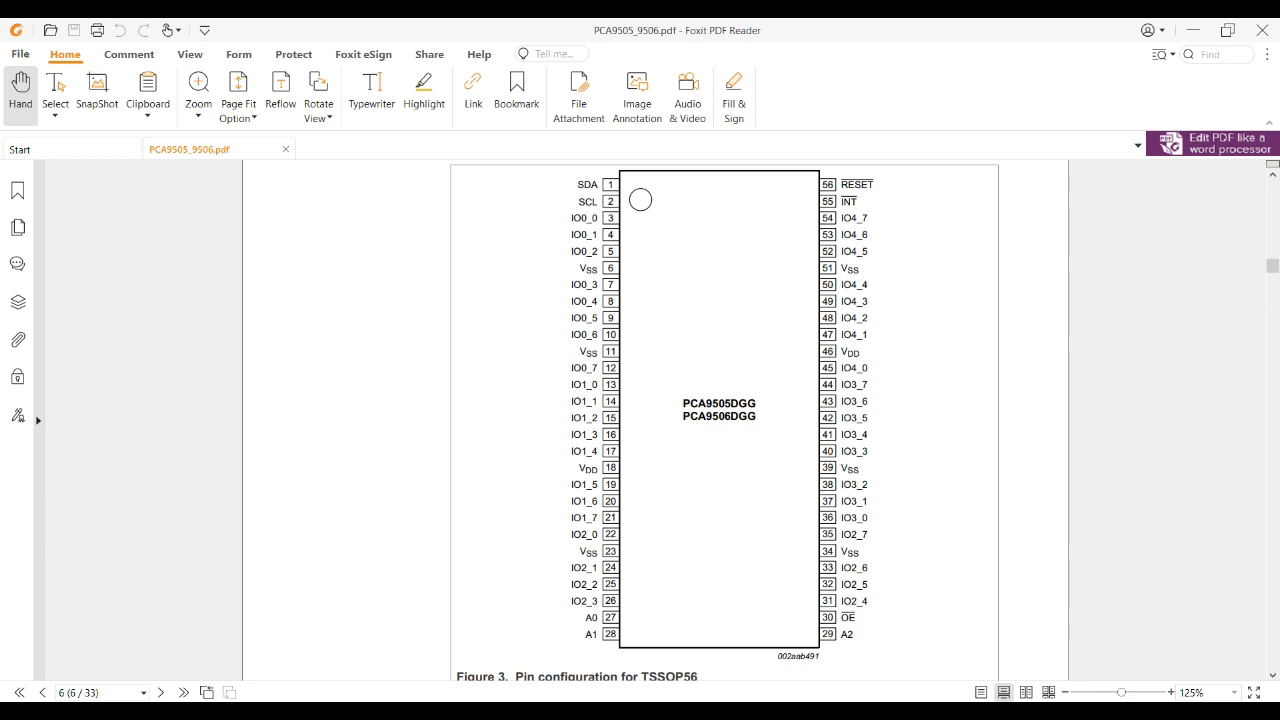
key(alt+Tab)
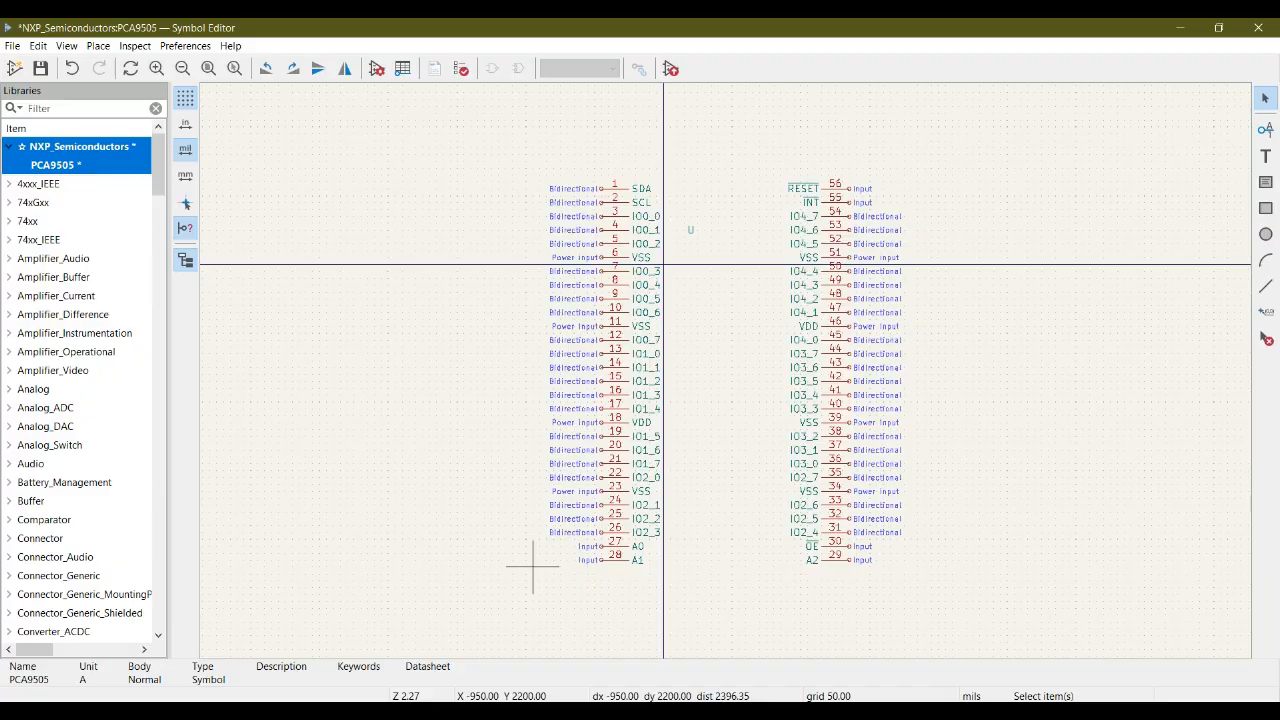
key(alt+Tab)
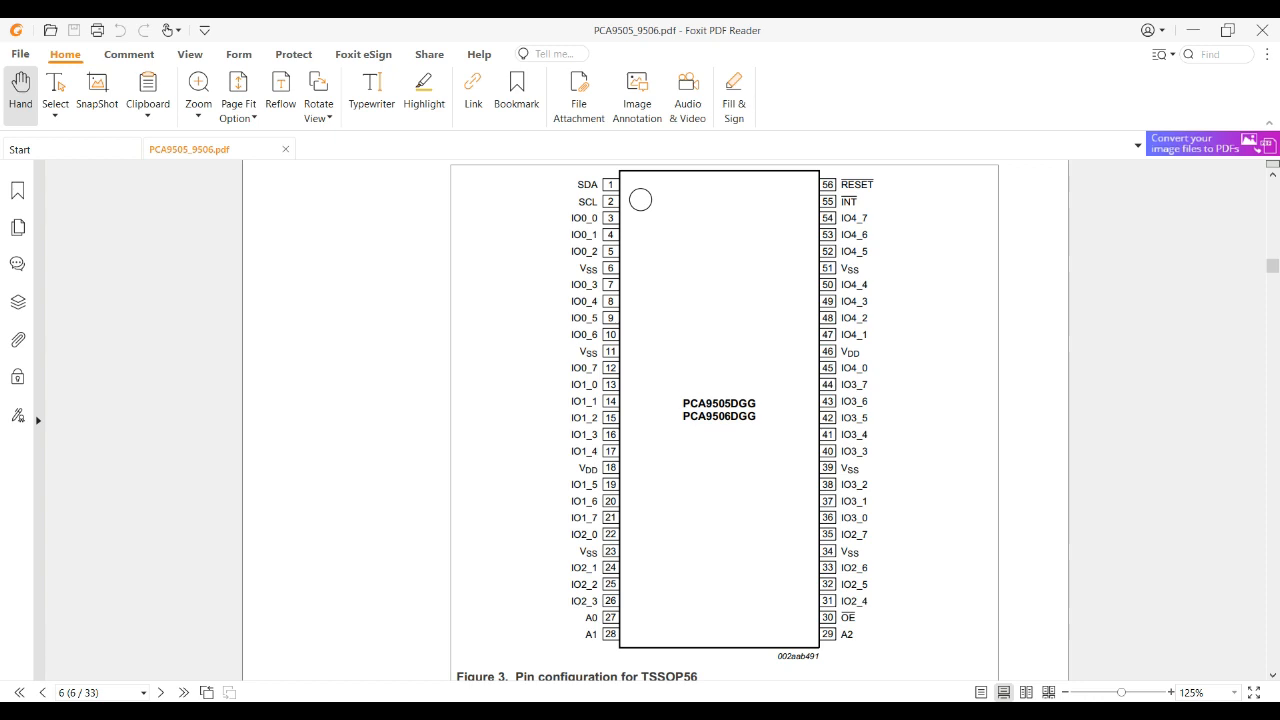
key(alt+Tab)
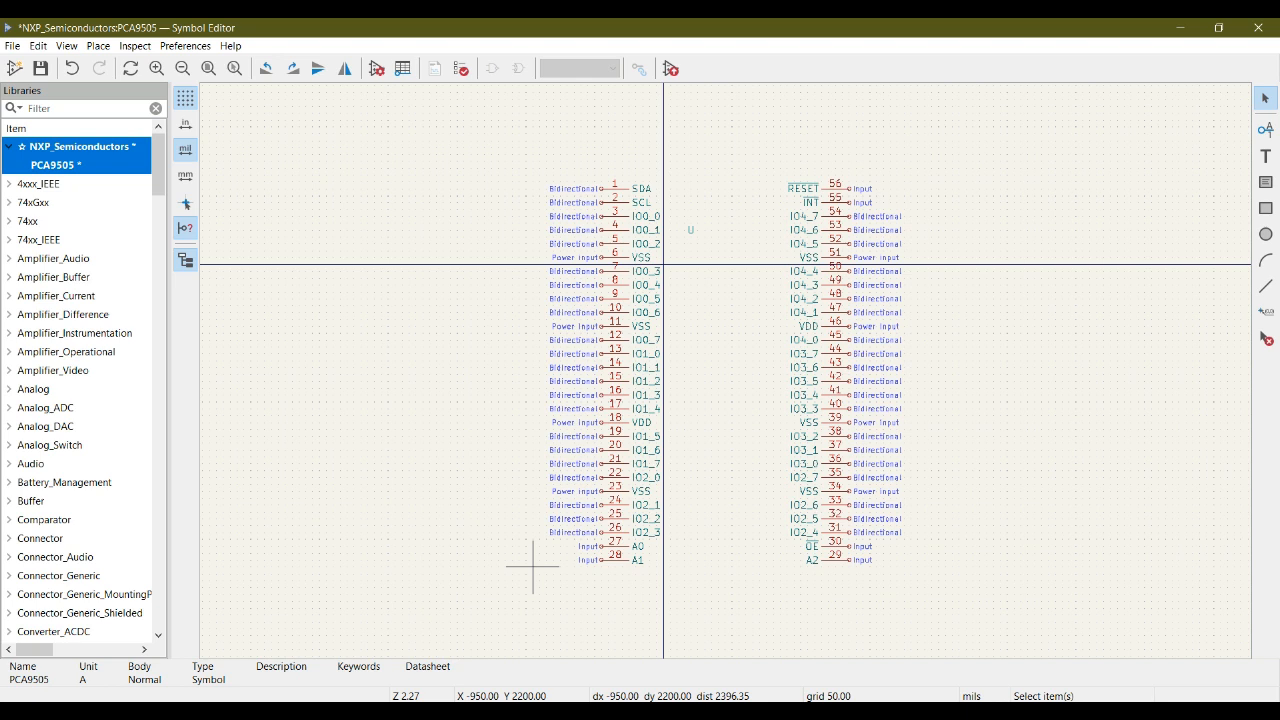
key(alt+Tab)
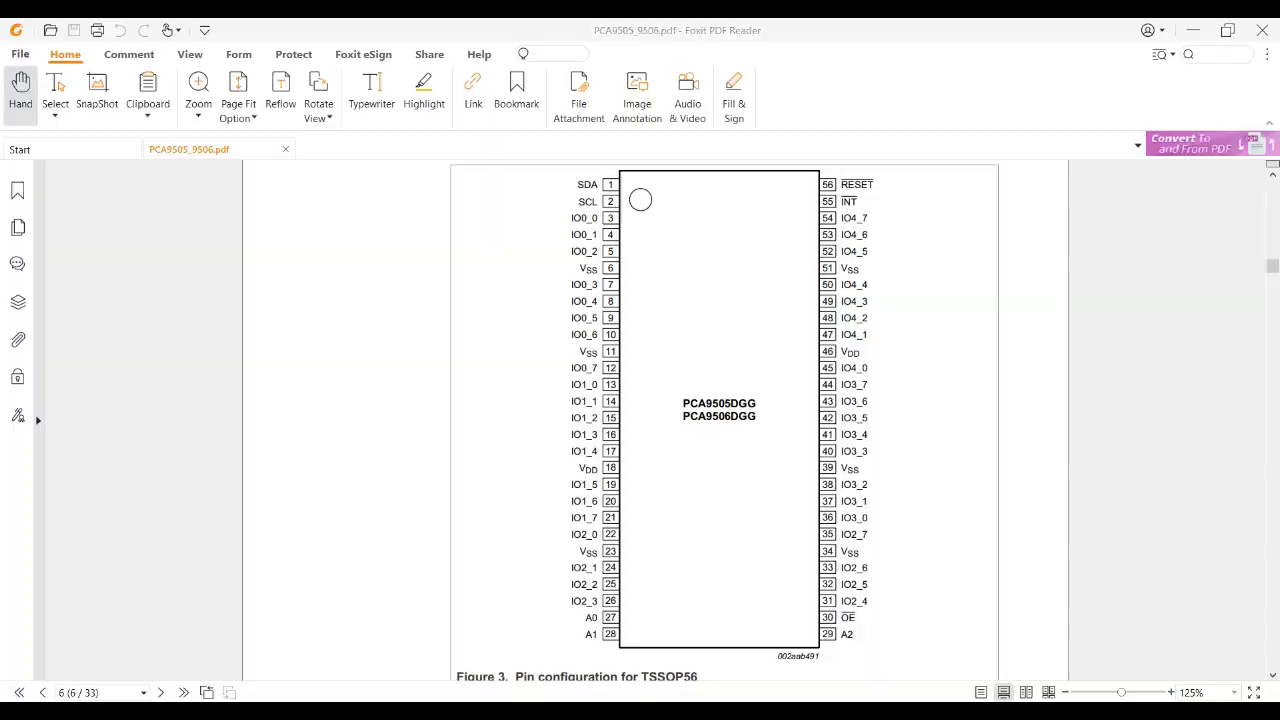
key(alt+Tab)
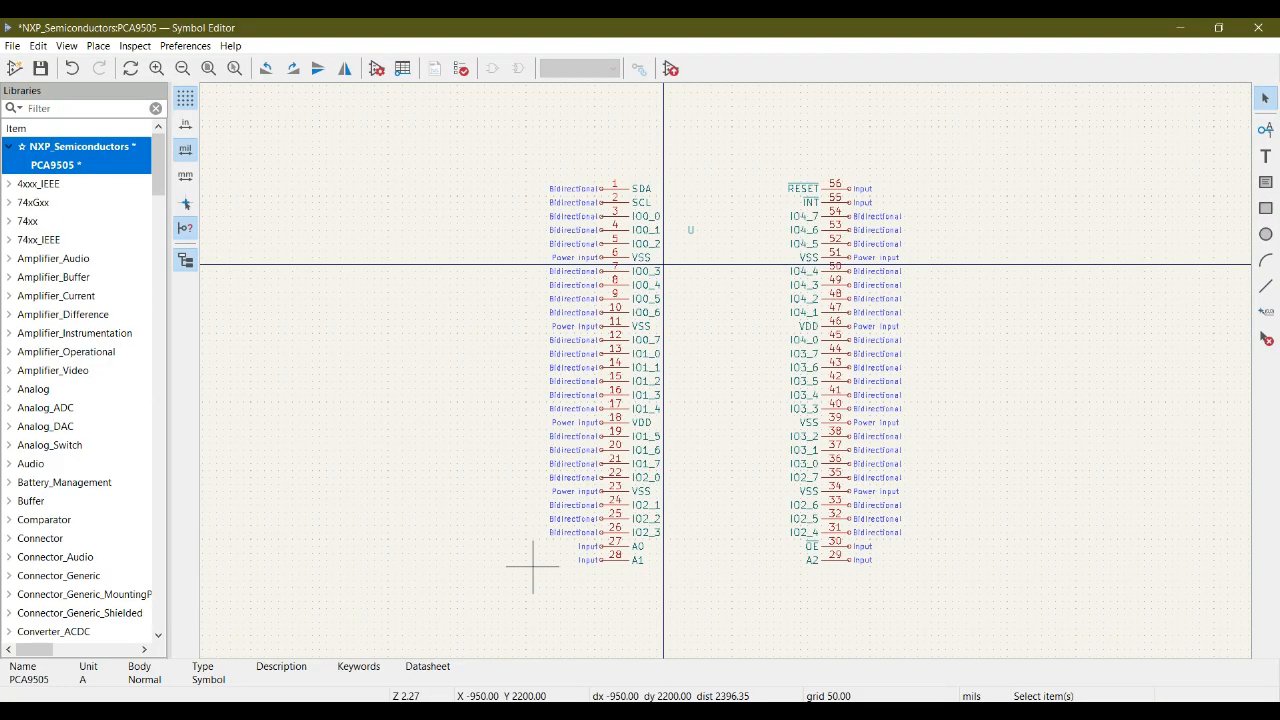
key(alt+Tab)
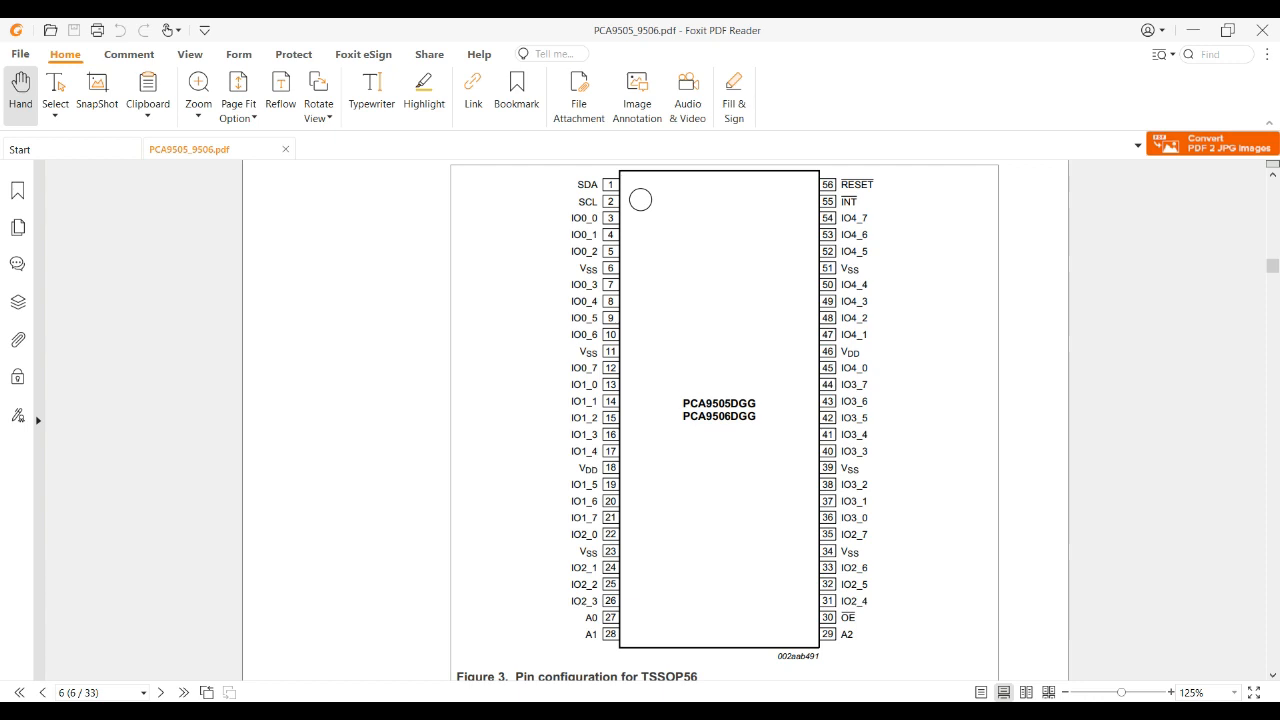
key(alt+Tab)
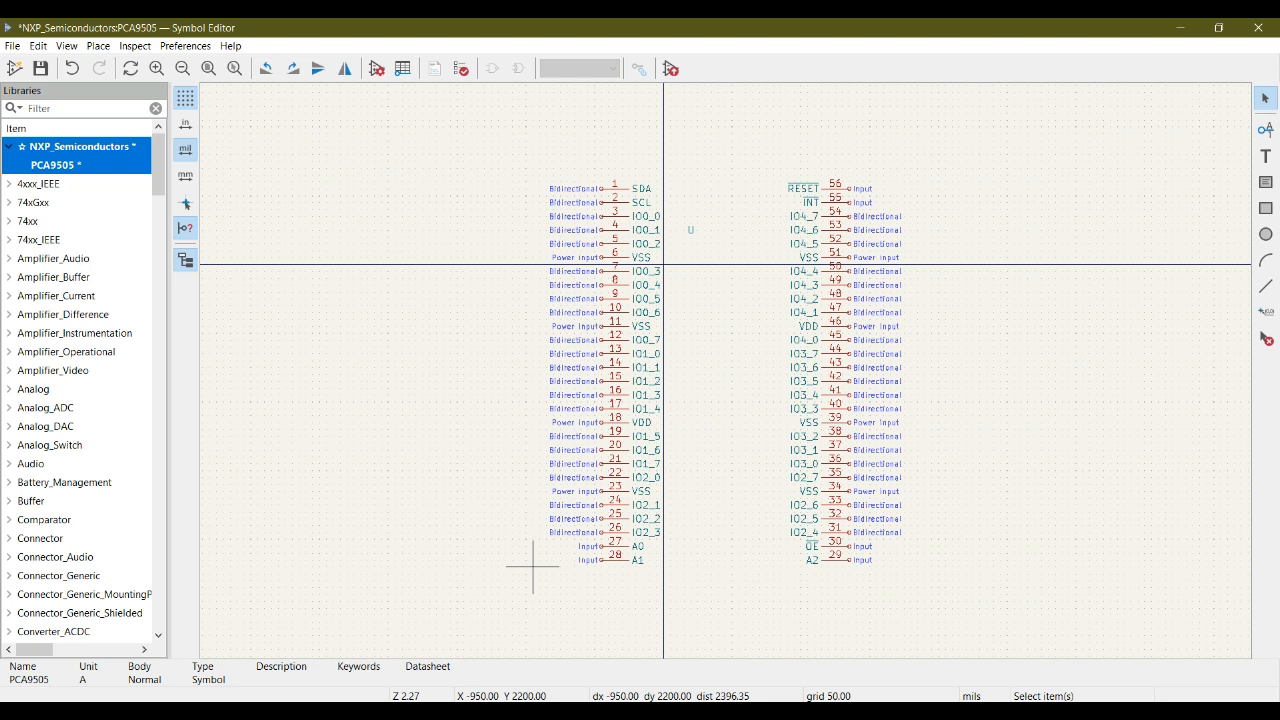
key(alt+Tab)
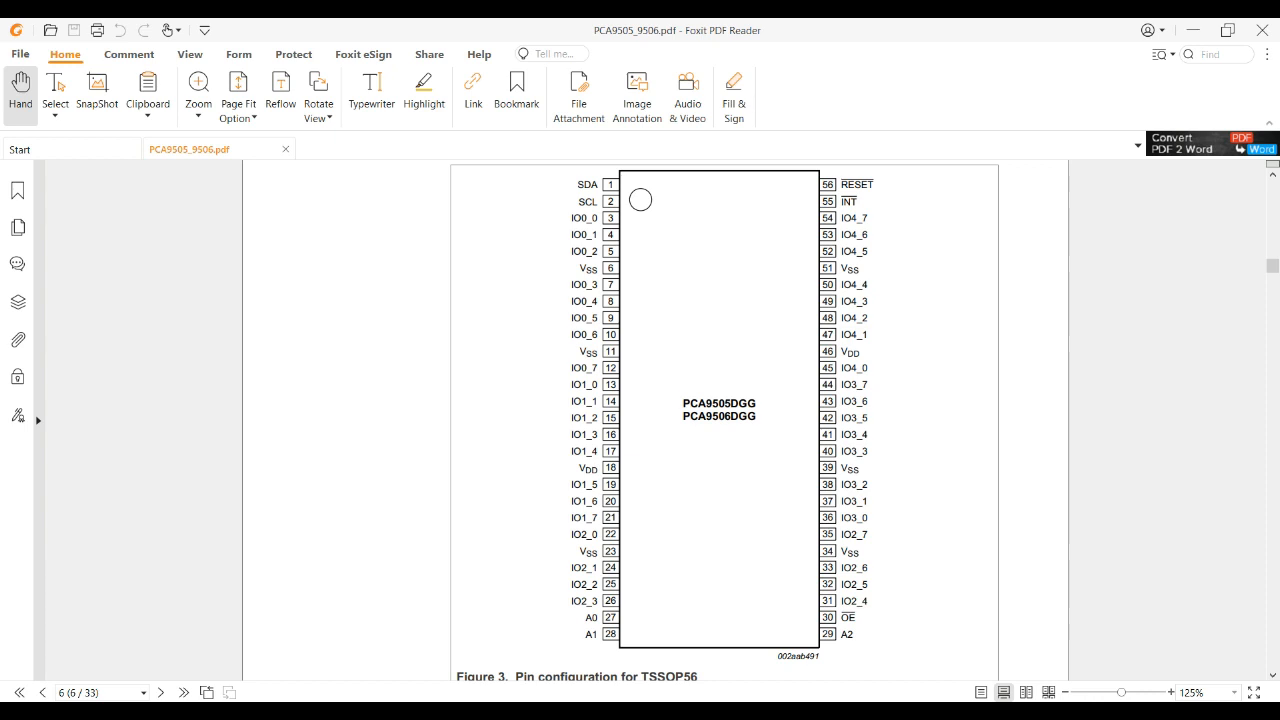
key(alt+Tab)
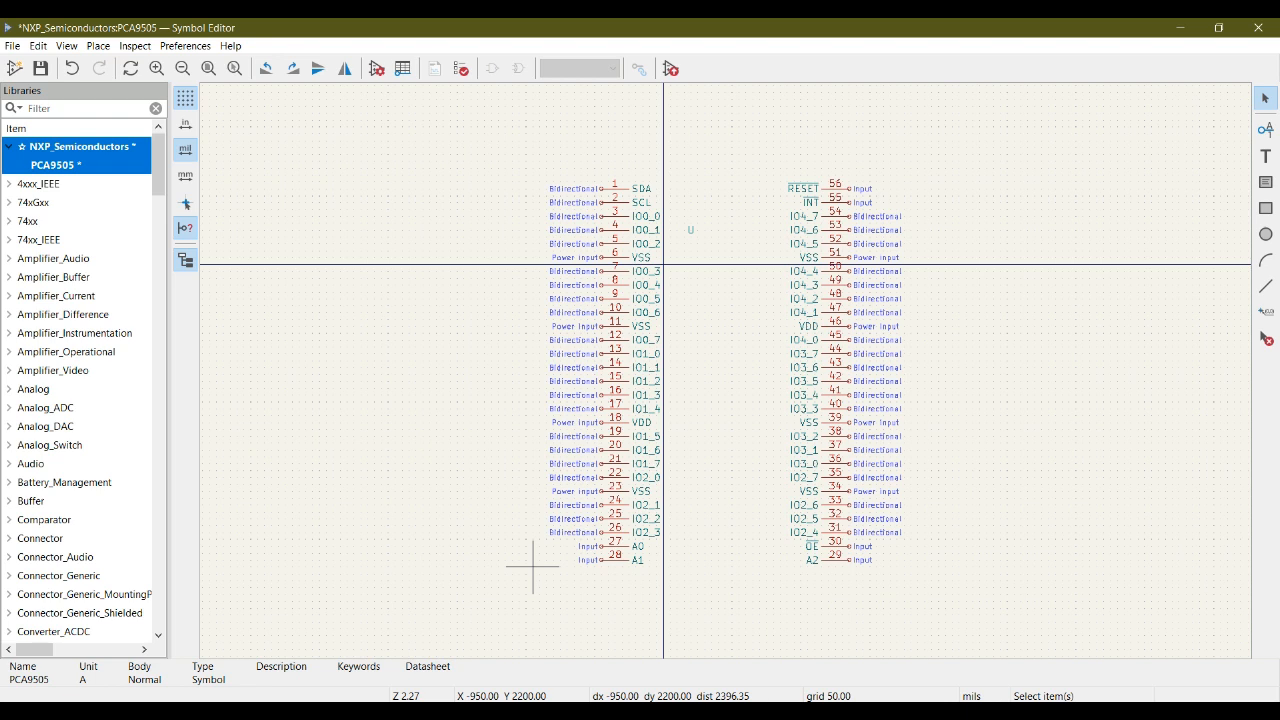
key(alt+Tab)
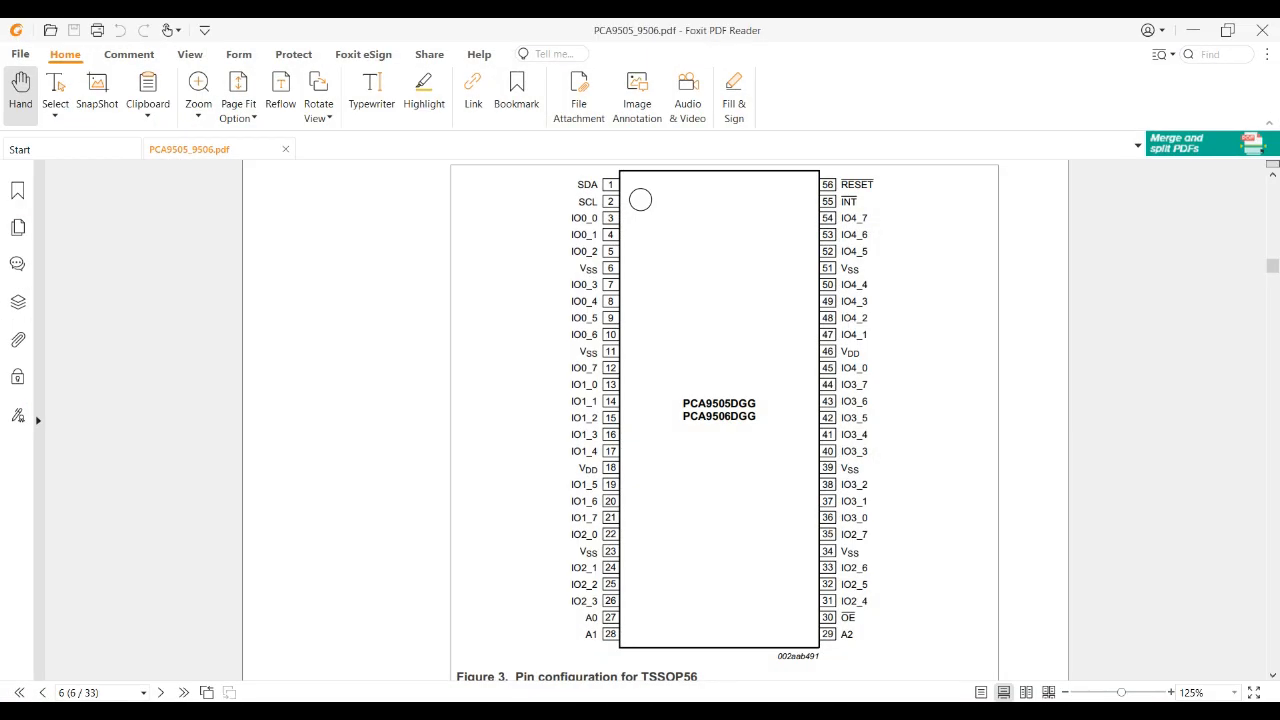
key(alt+Tab)
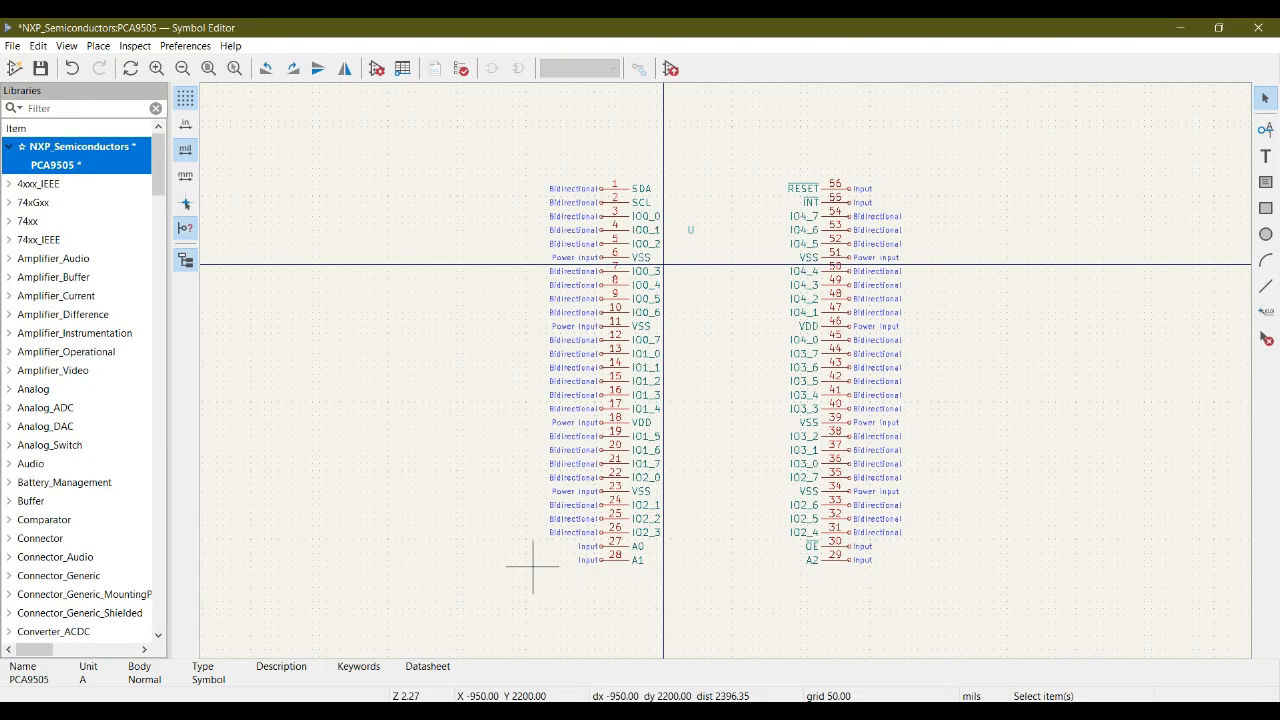
key(alt+Tab)
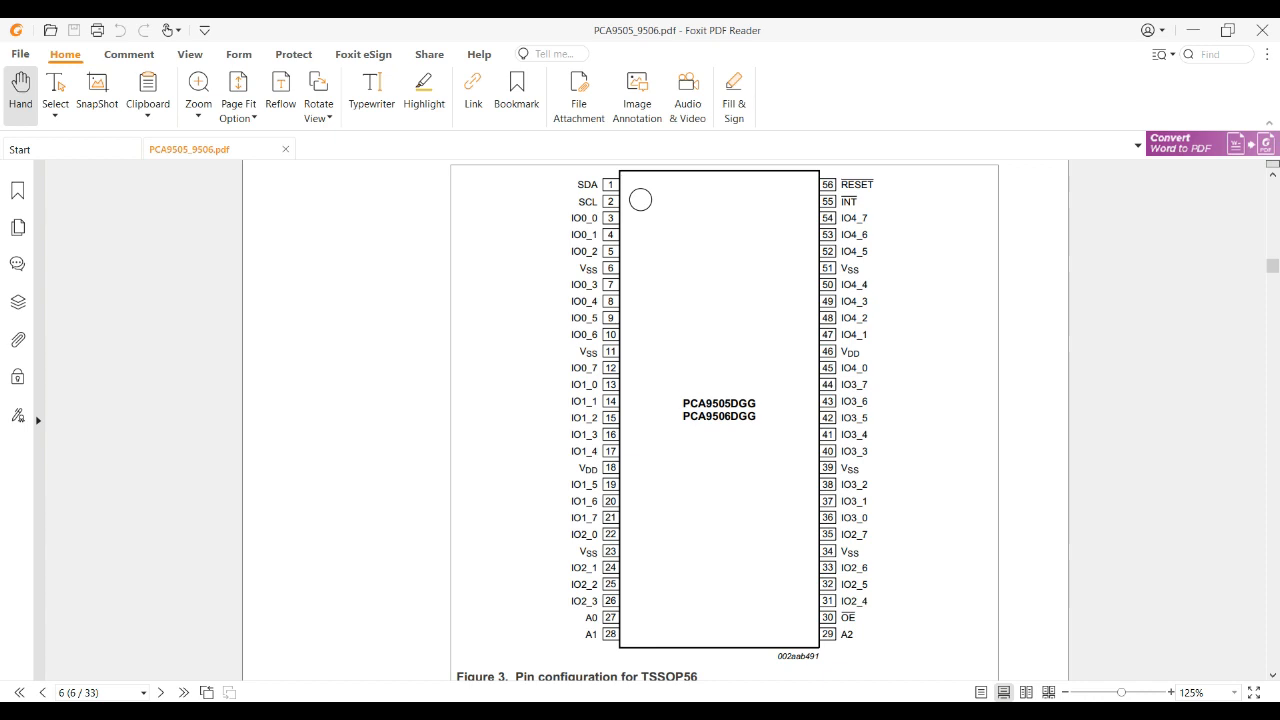
key(alt+Tab)
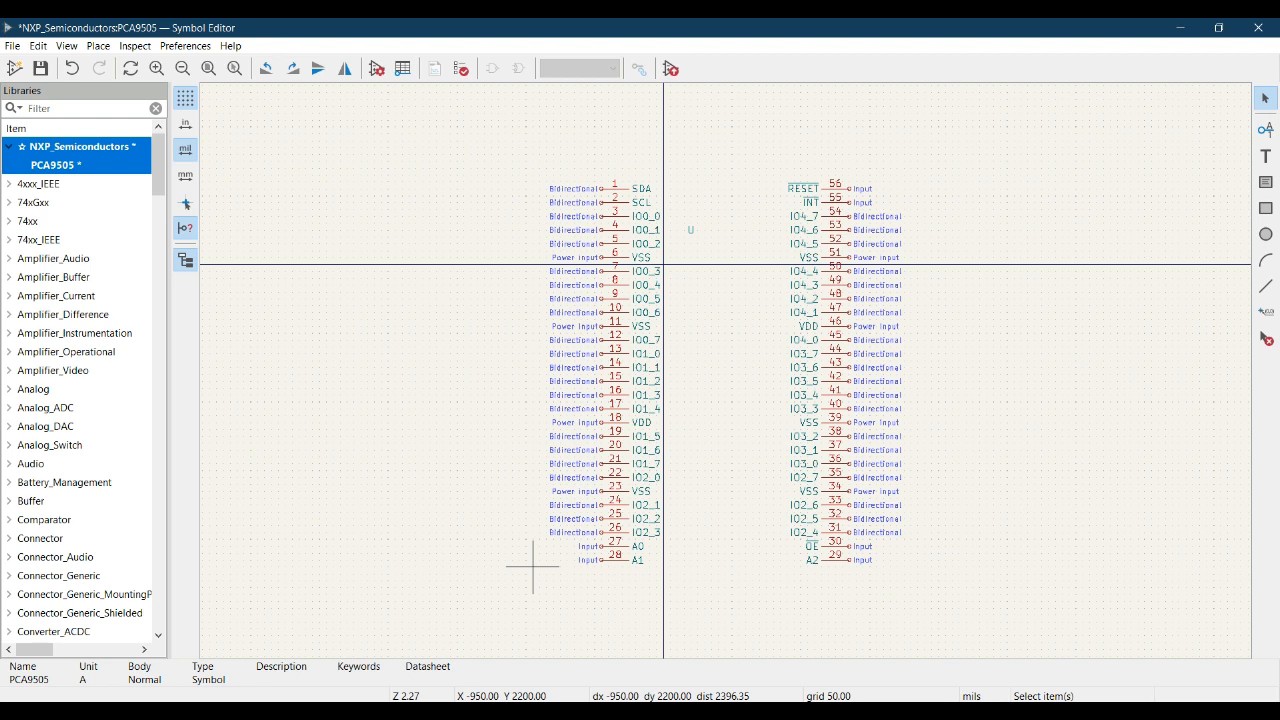
key(alt+Tab)
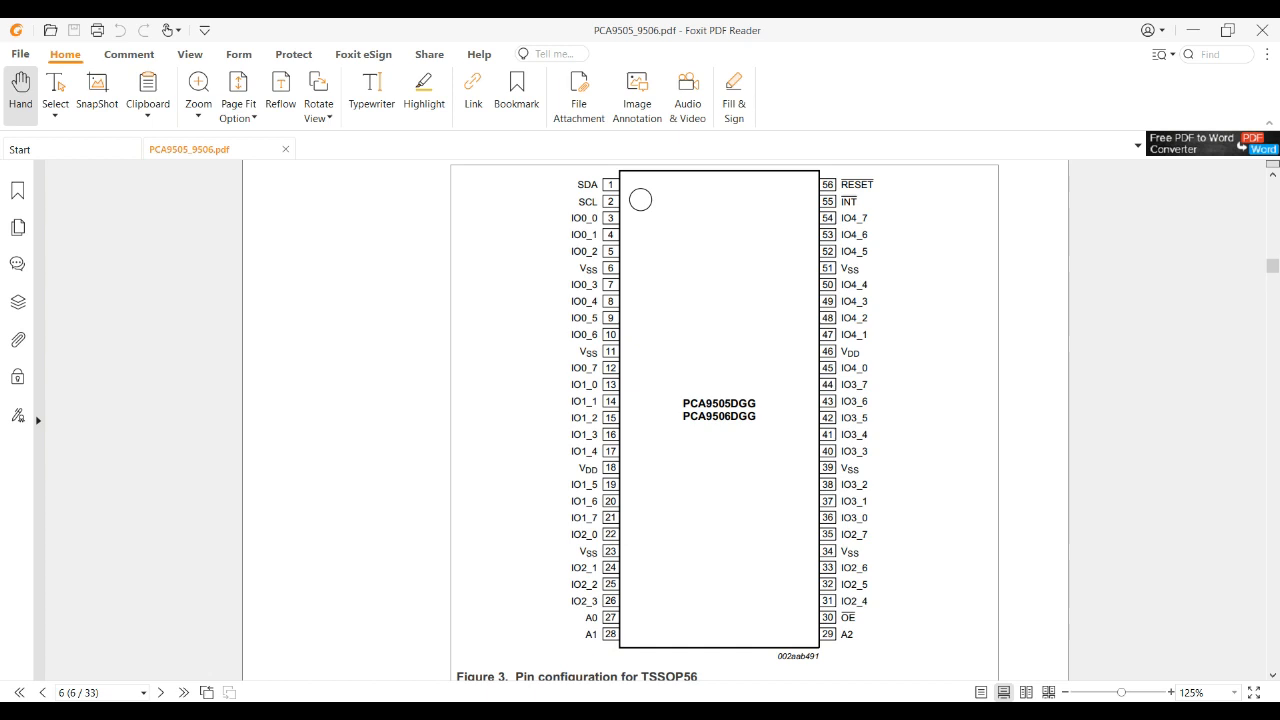
key(alt+Tab)
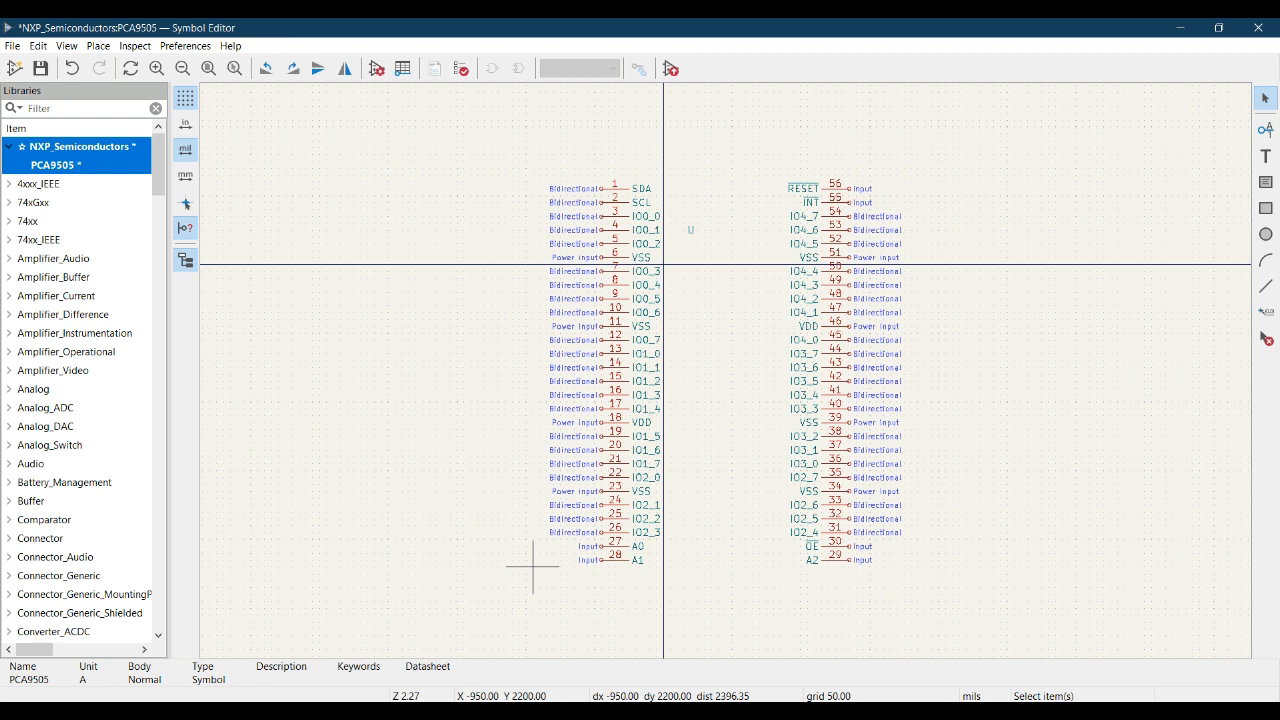
- Cross-check the symbol's pins 1 to 56 group by group against the PCA9505DGG pinout, switching between the Symbol Editor and Foxit PDF Reader
key(alt+Tab)
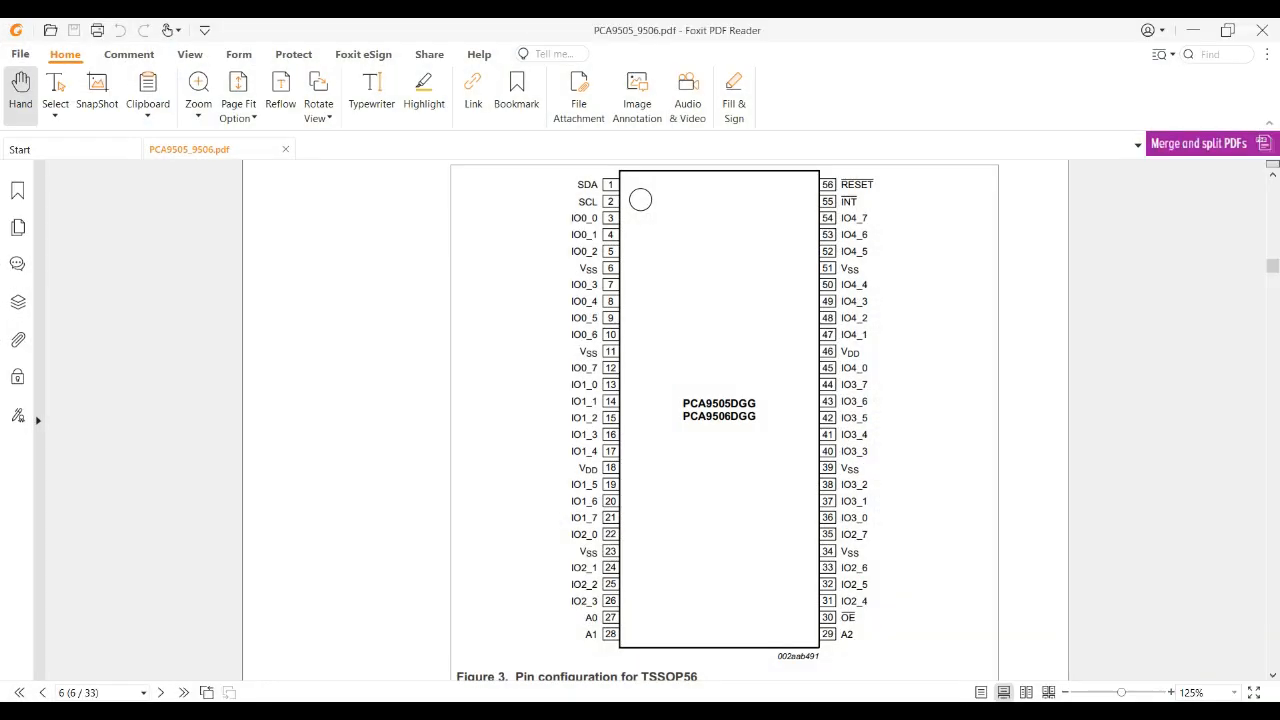
key(alt+Tab)
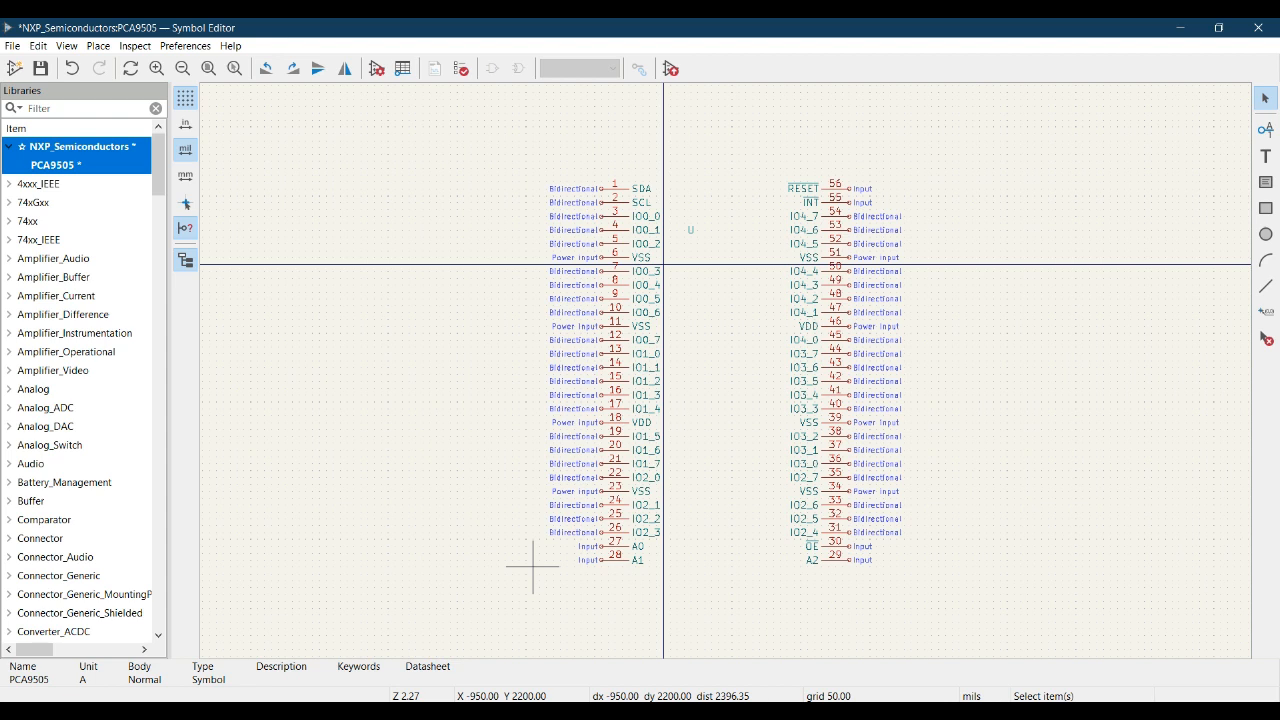
key(alt+Tab)
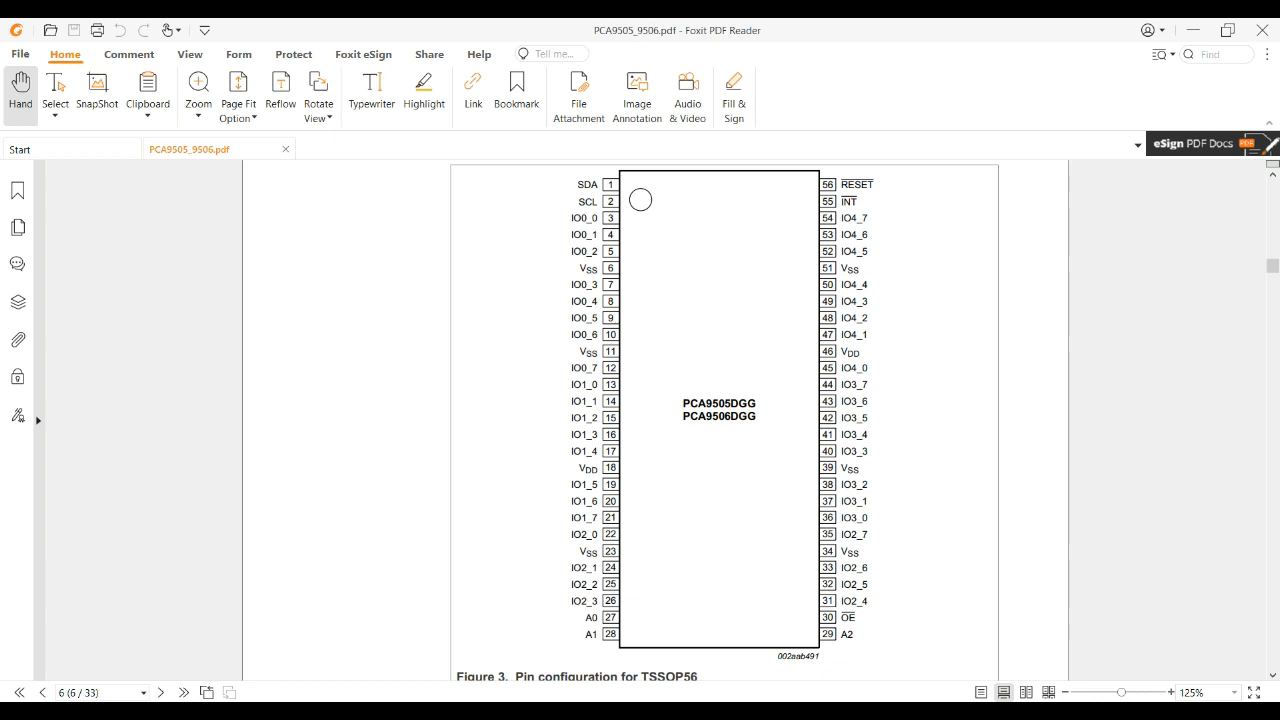
key(alt+Tab)
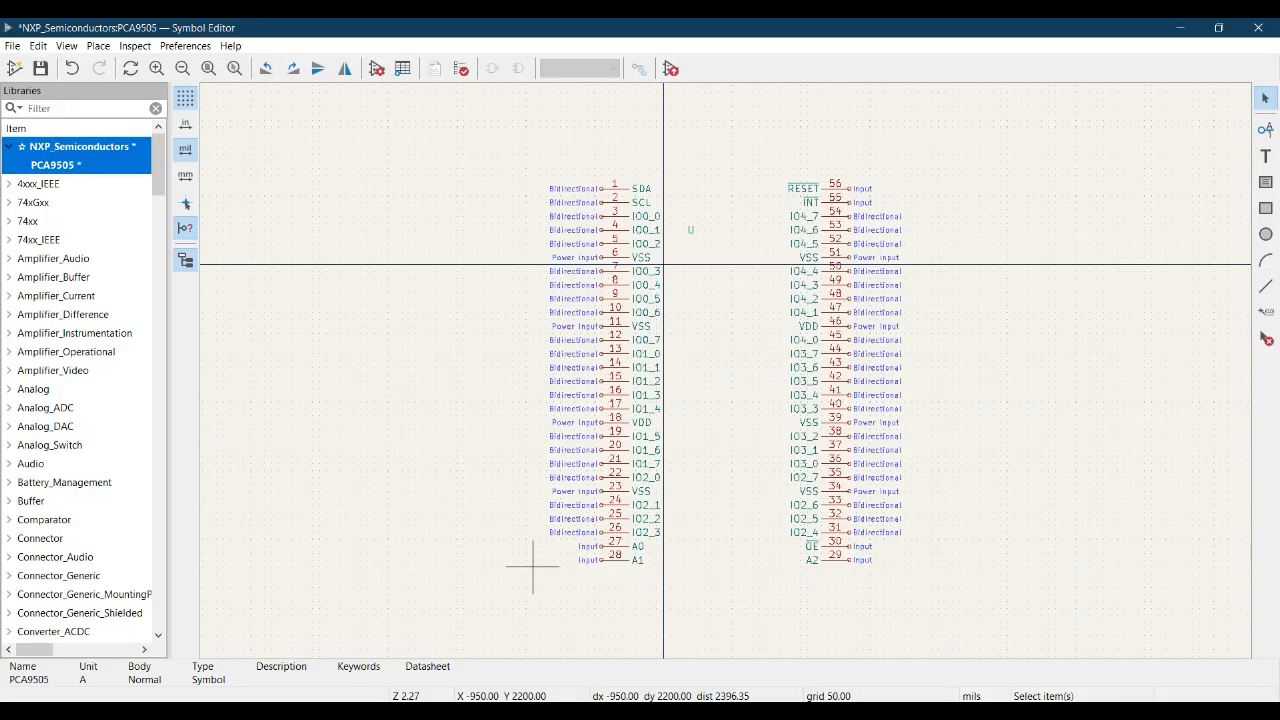
key(alt+Tab)
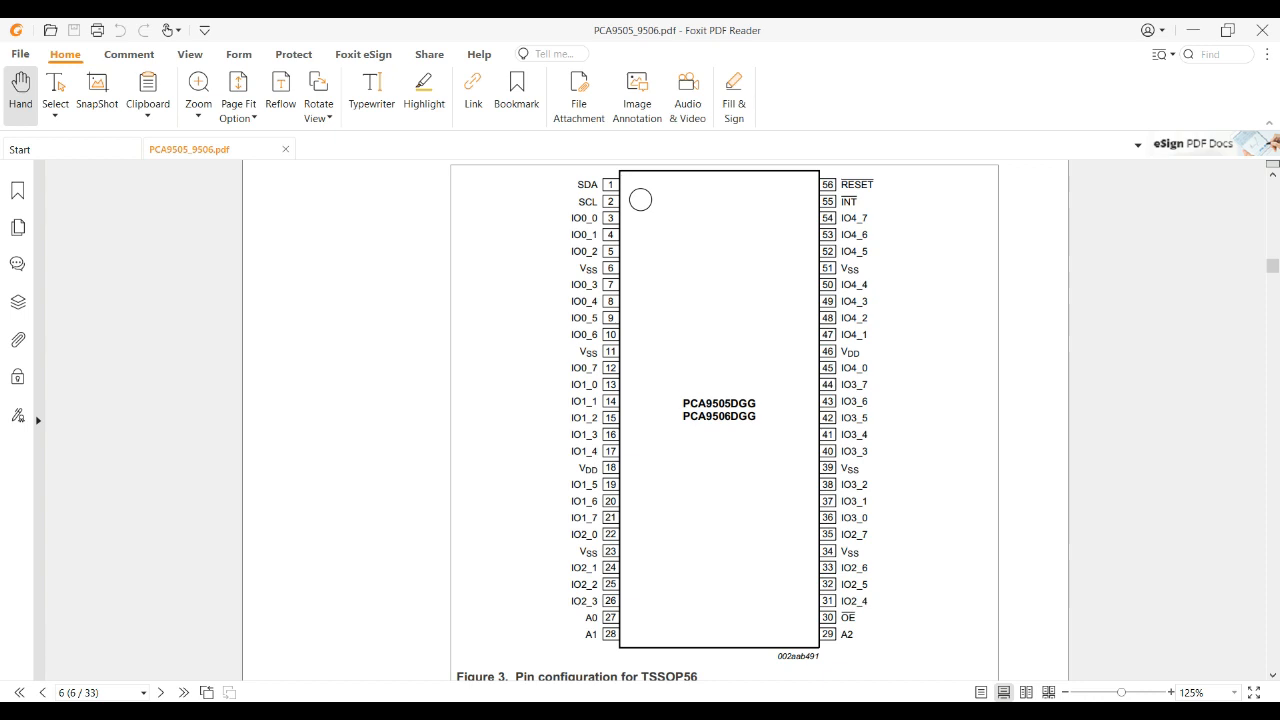
key(alt+Tab)
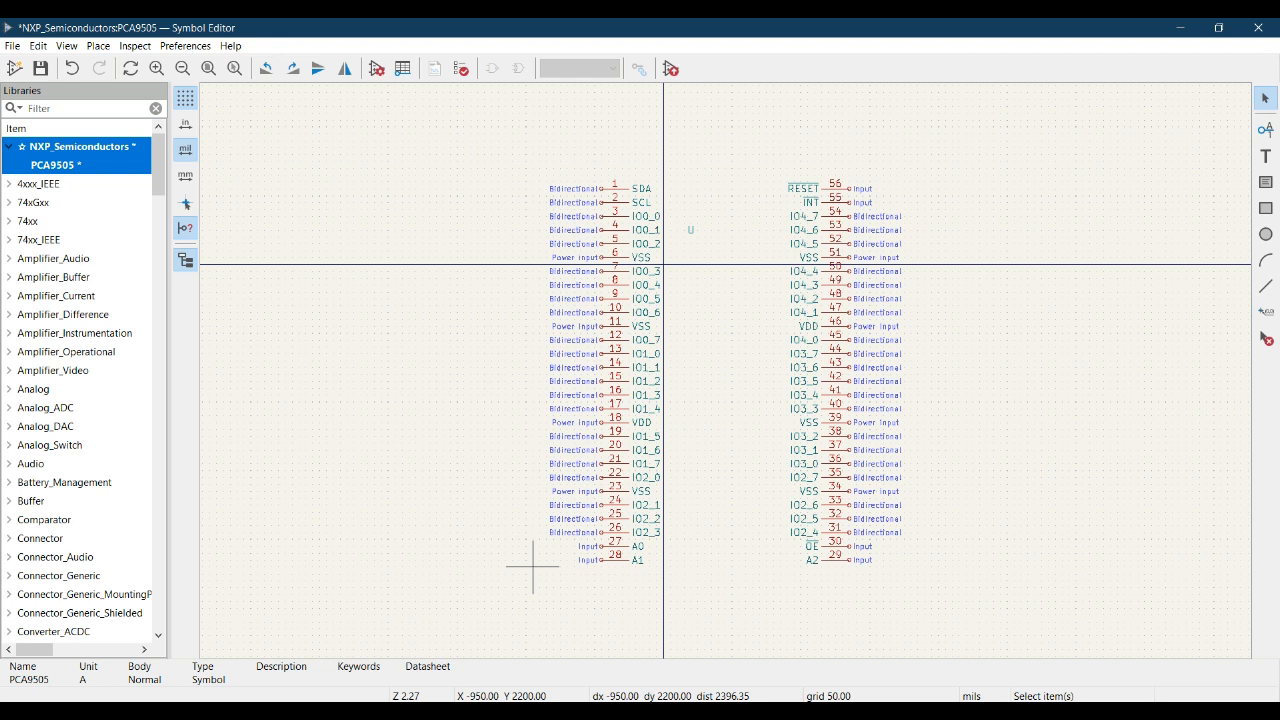
key(alt+Tab)
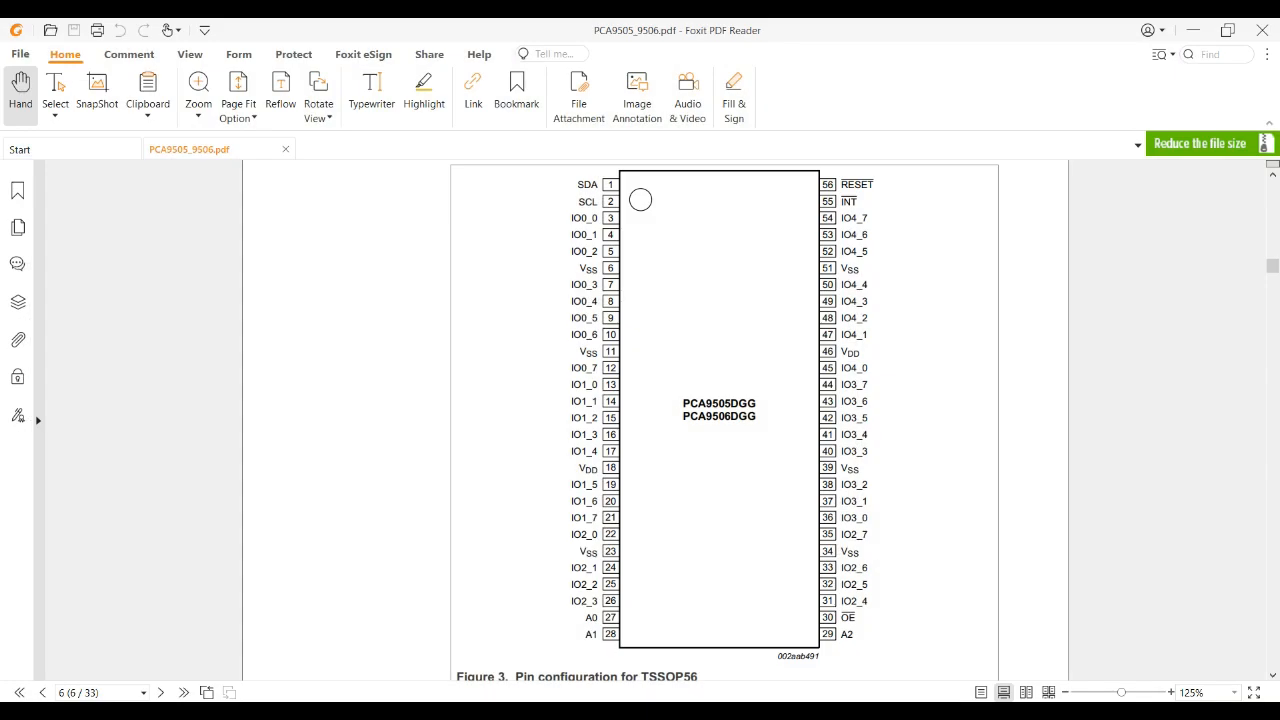
key(alt+Tab)
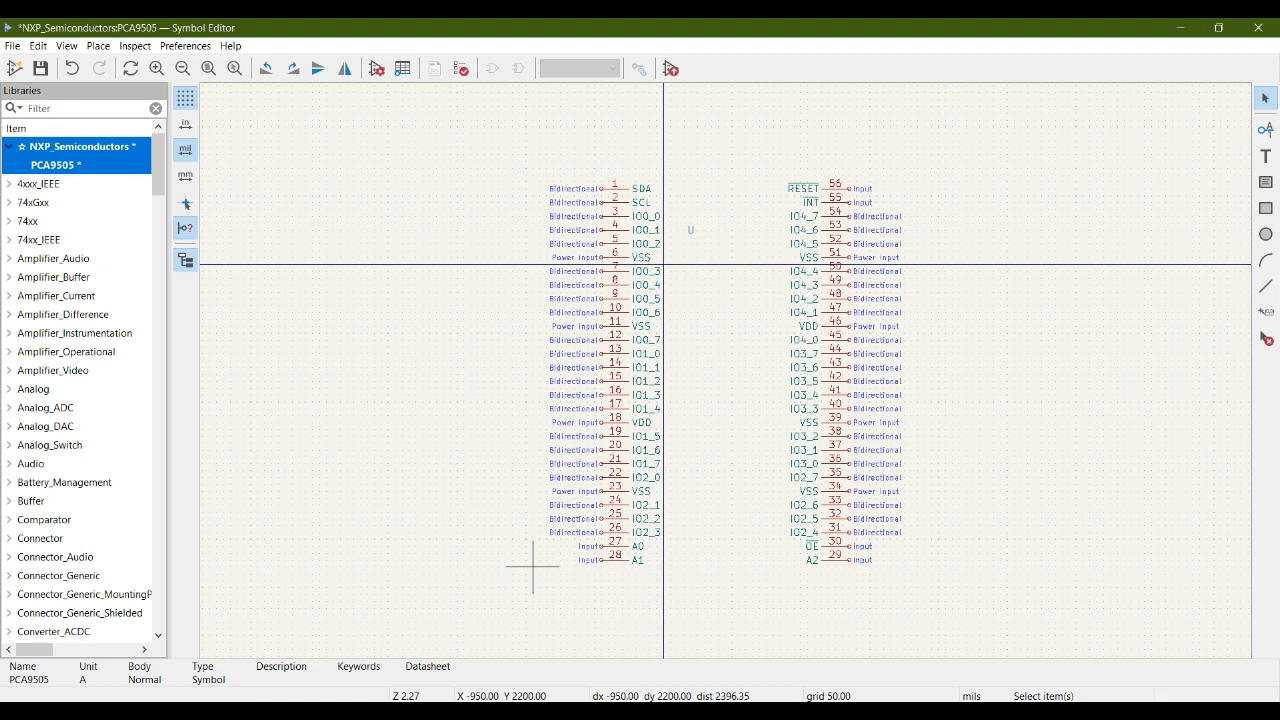
key(alt+Tab)
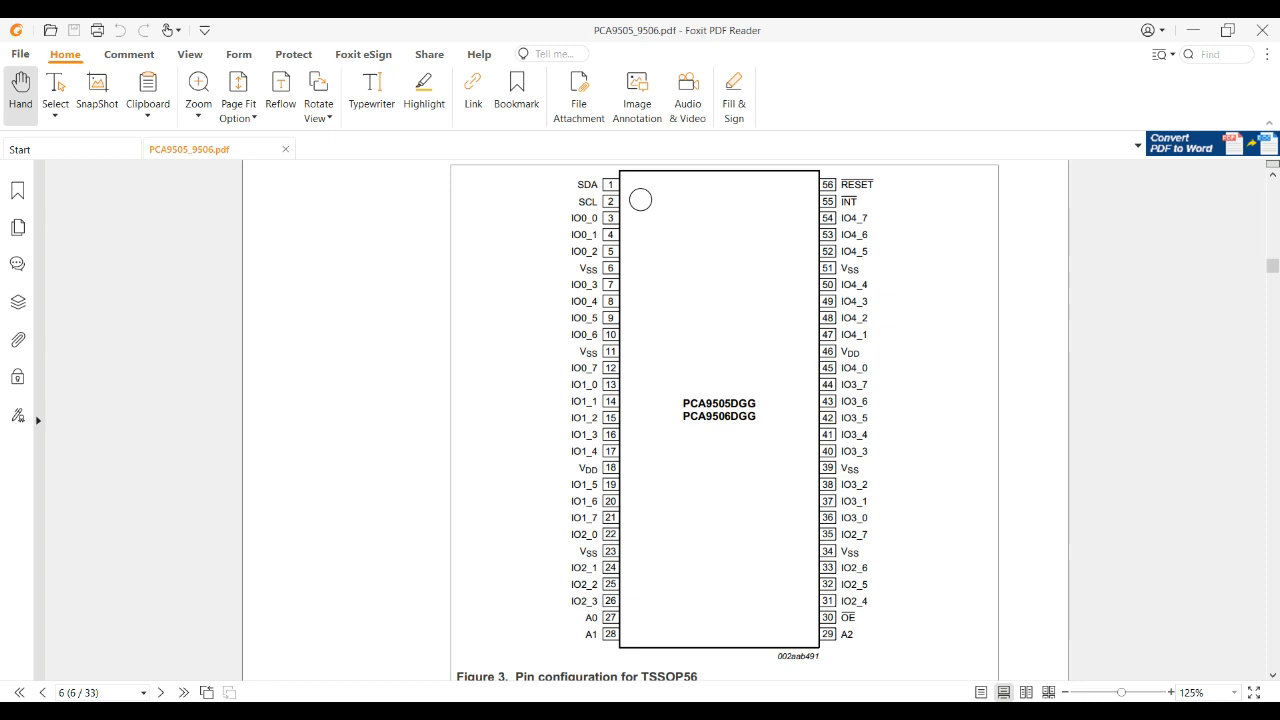
key(alt+Tab)
key(alt+Tab)
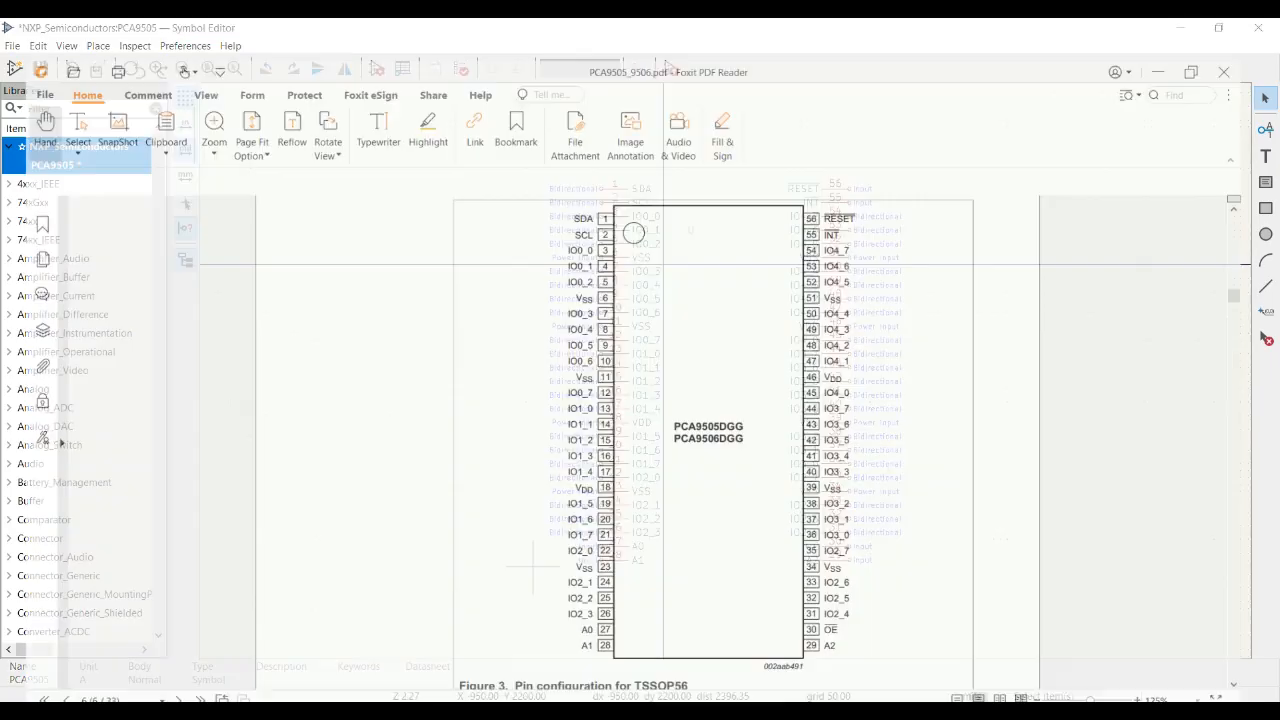
key(alt+Tab)
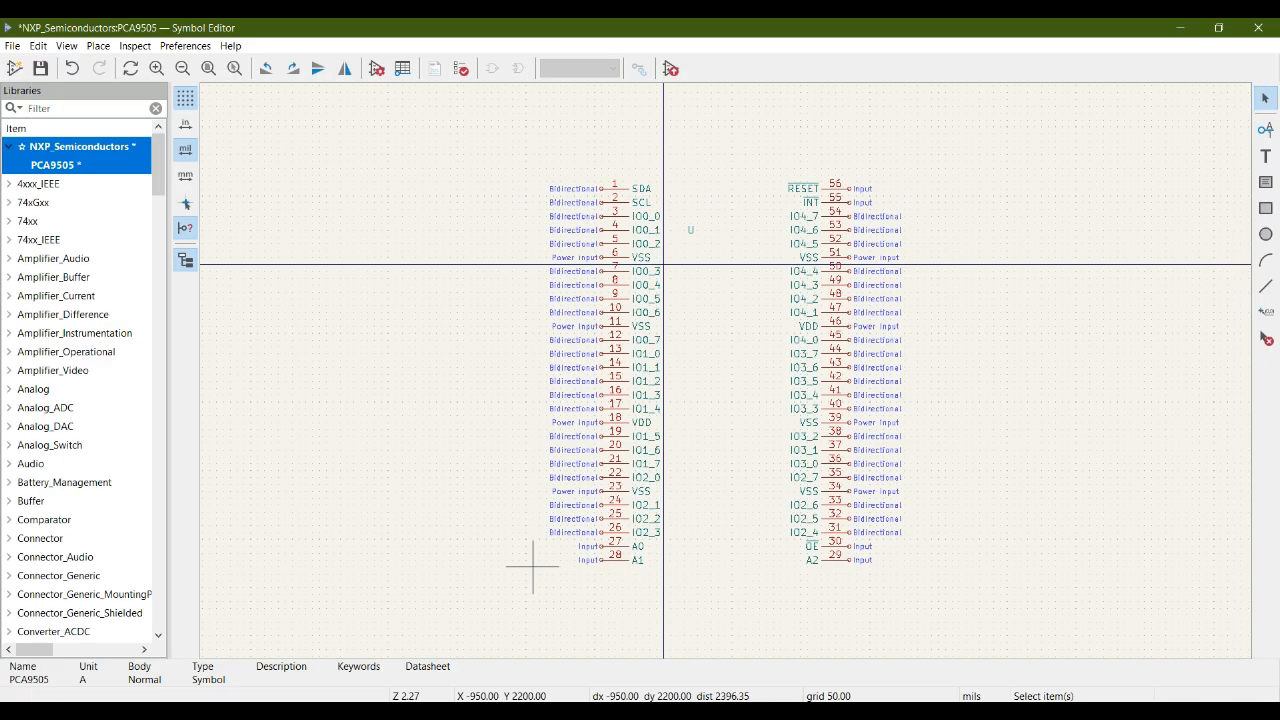
key(alt+Tab)
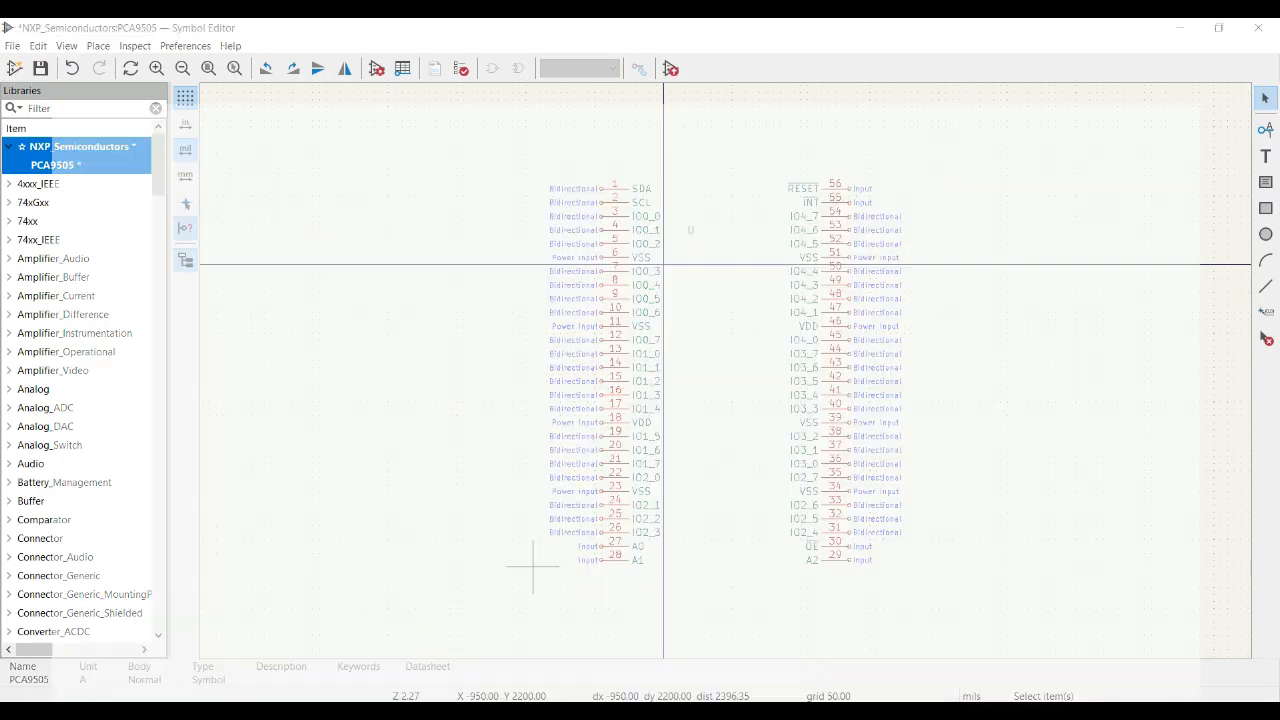
key(alt+Tab)
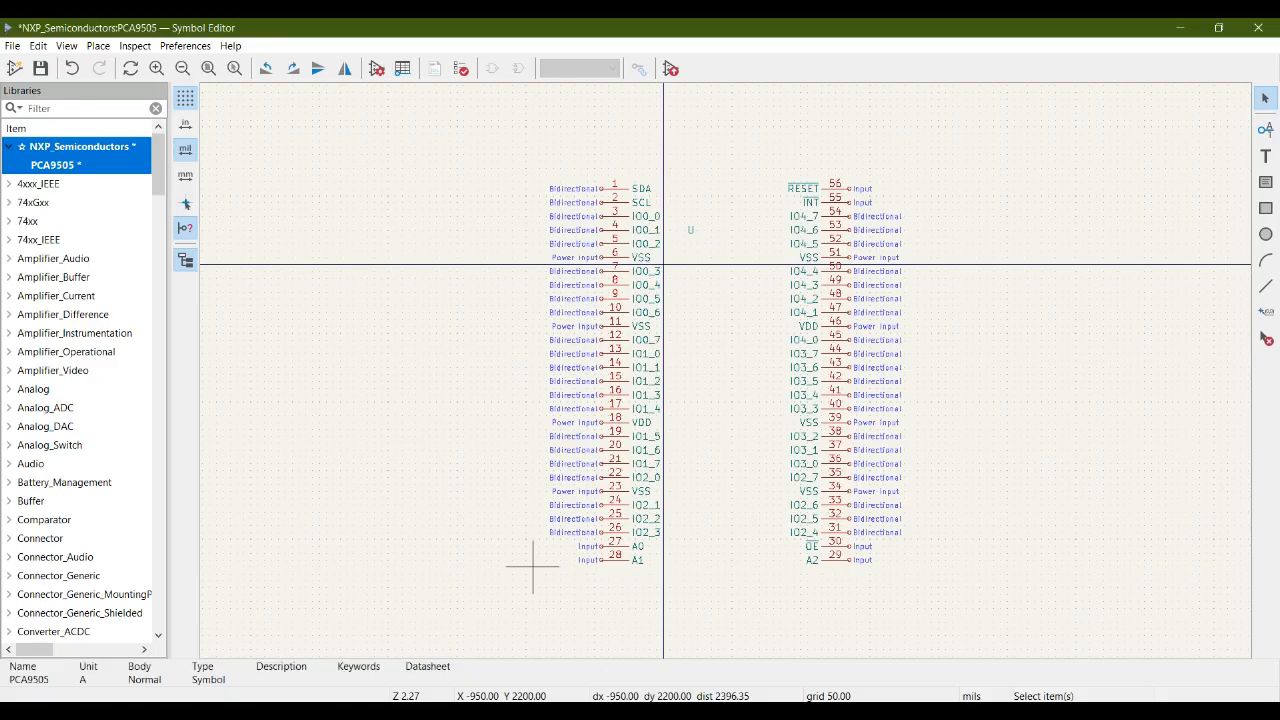
key(alt+Tab)
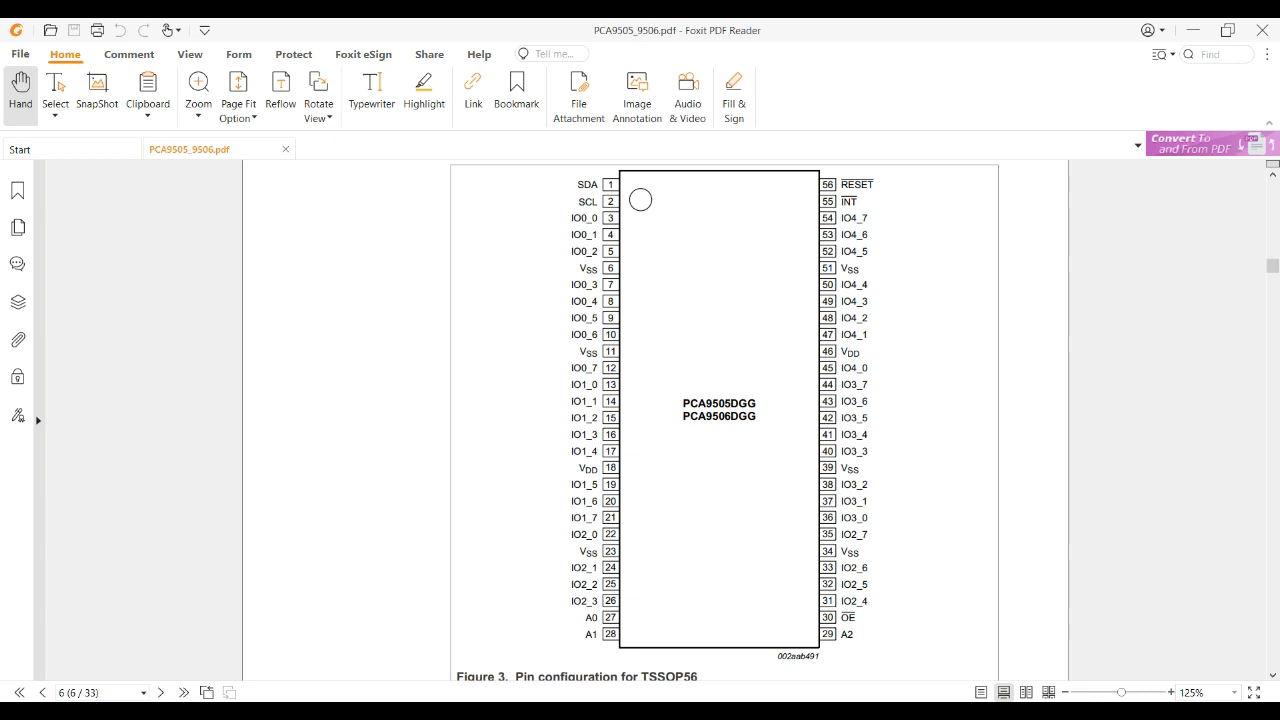
key(alt+Tab)
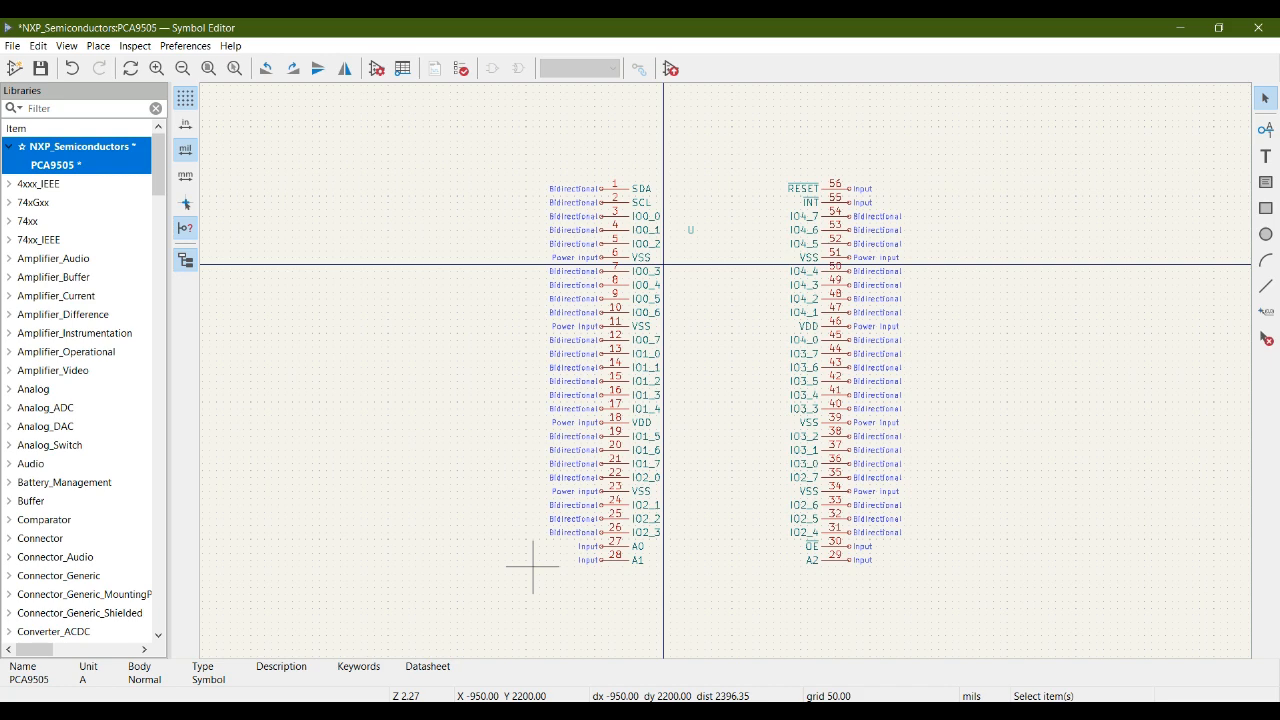
key(alt+Tab)
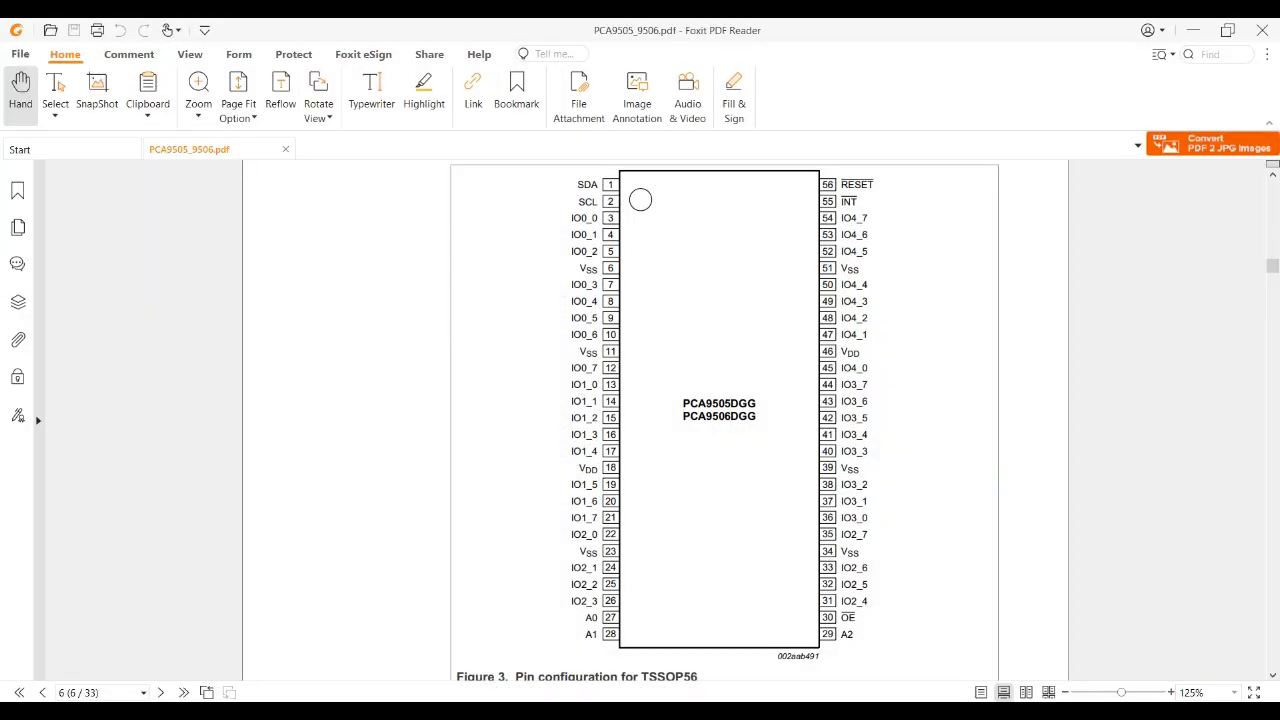
key(alt+Tab)
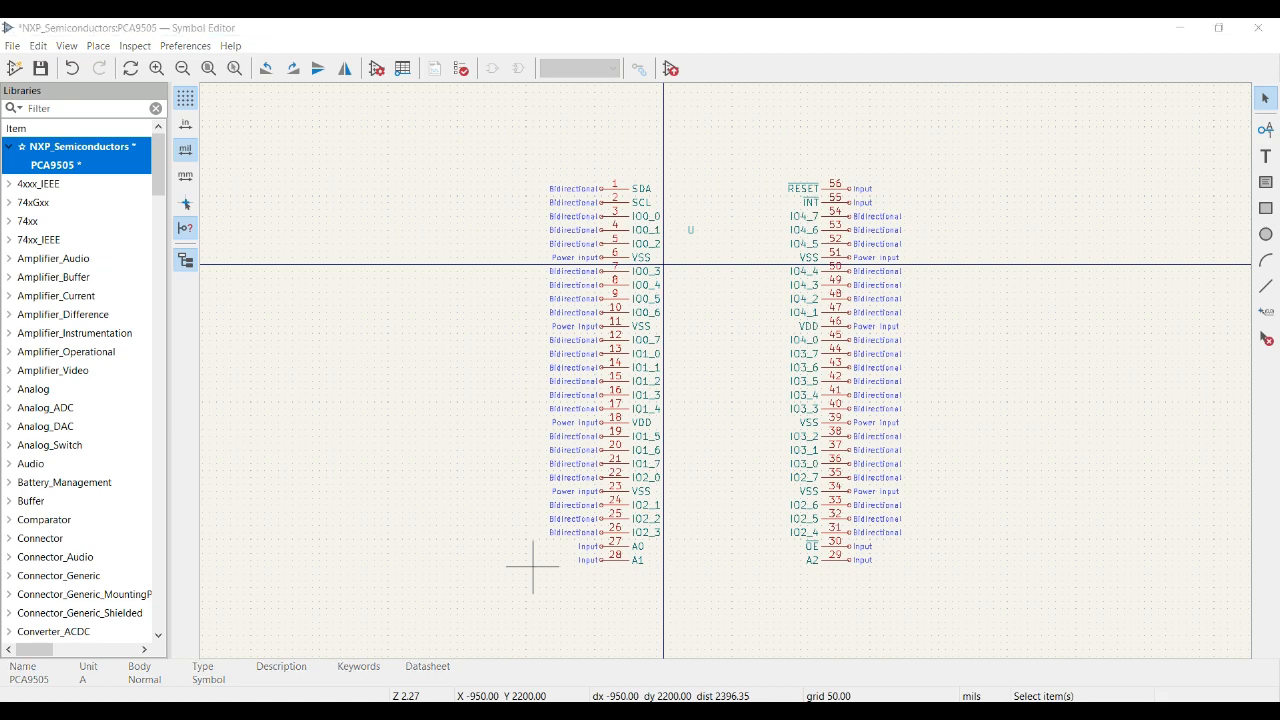
key(alt+Tab)
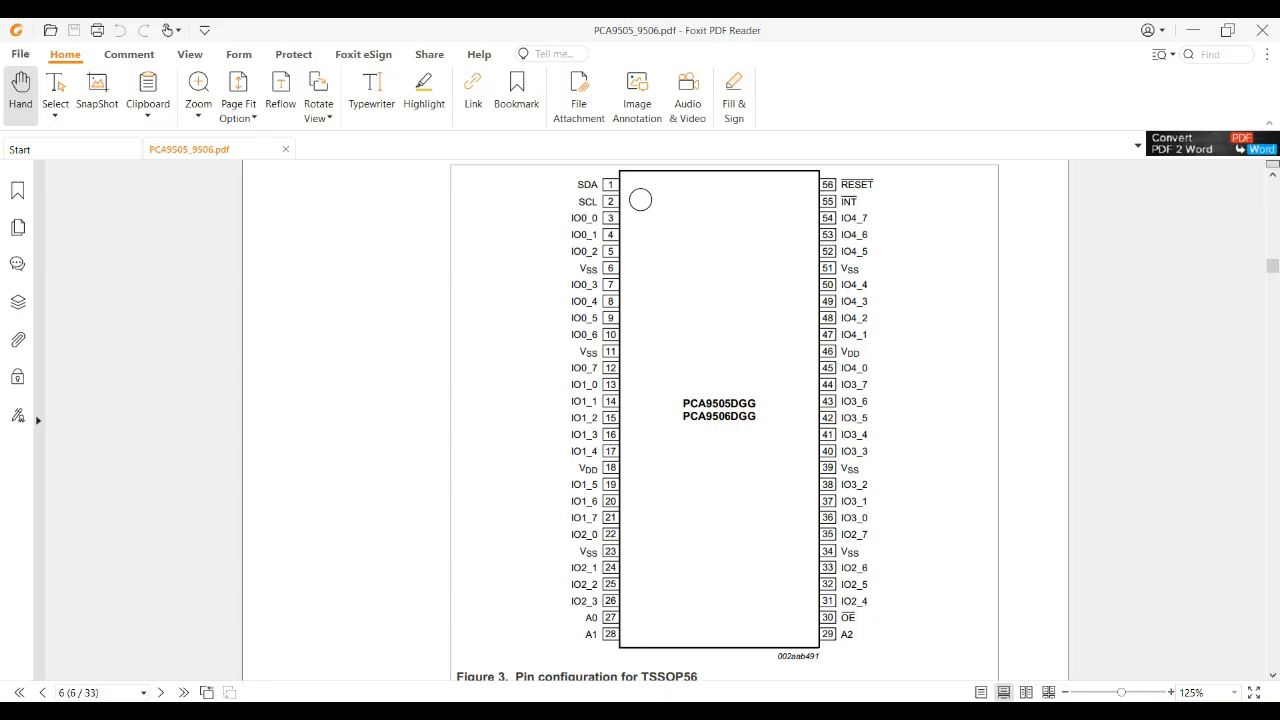
key(alt+Tab)
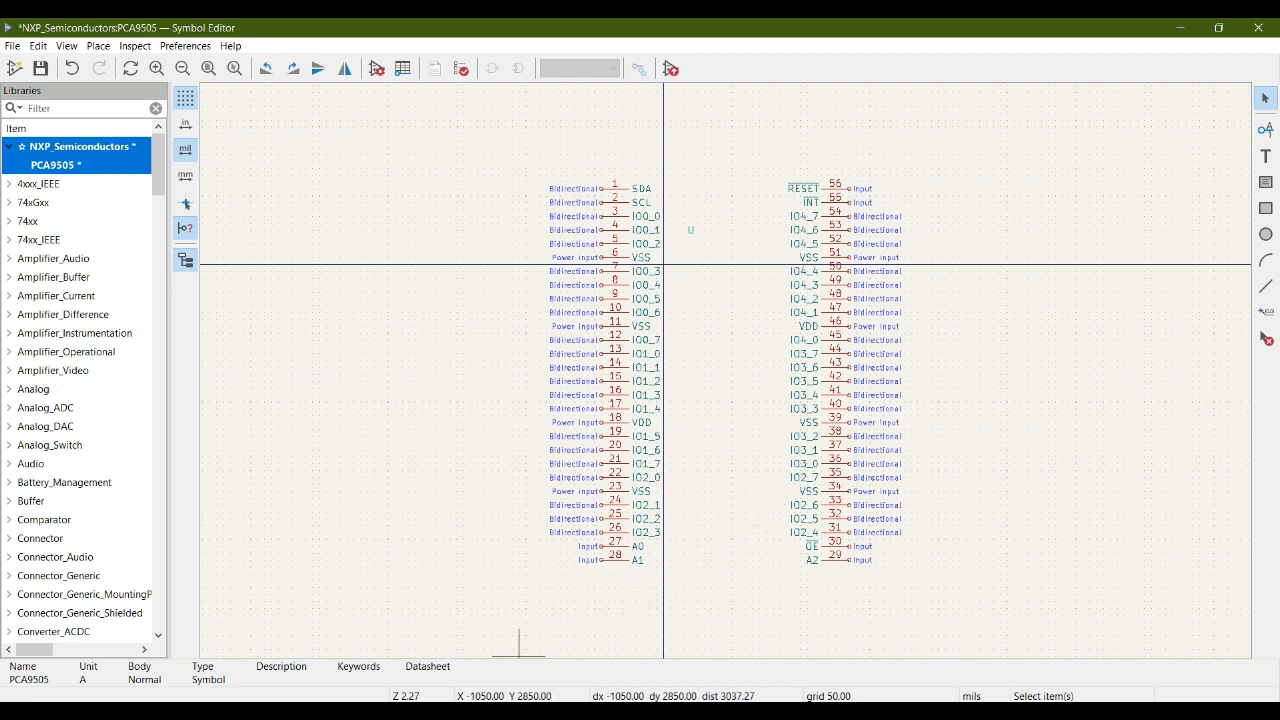
key(alt+Tab)
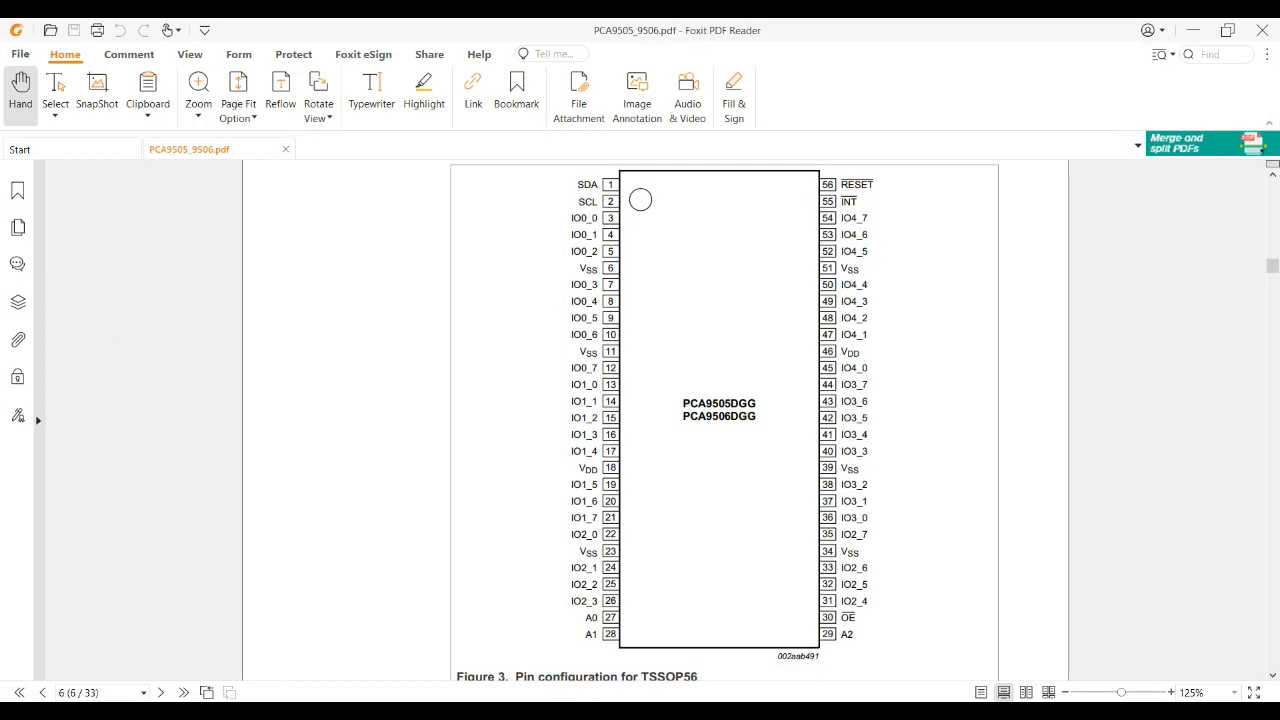
key(alt+Tab)
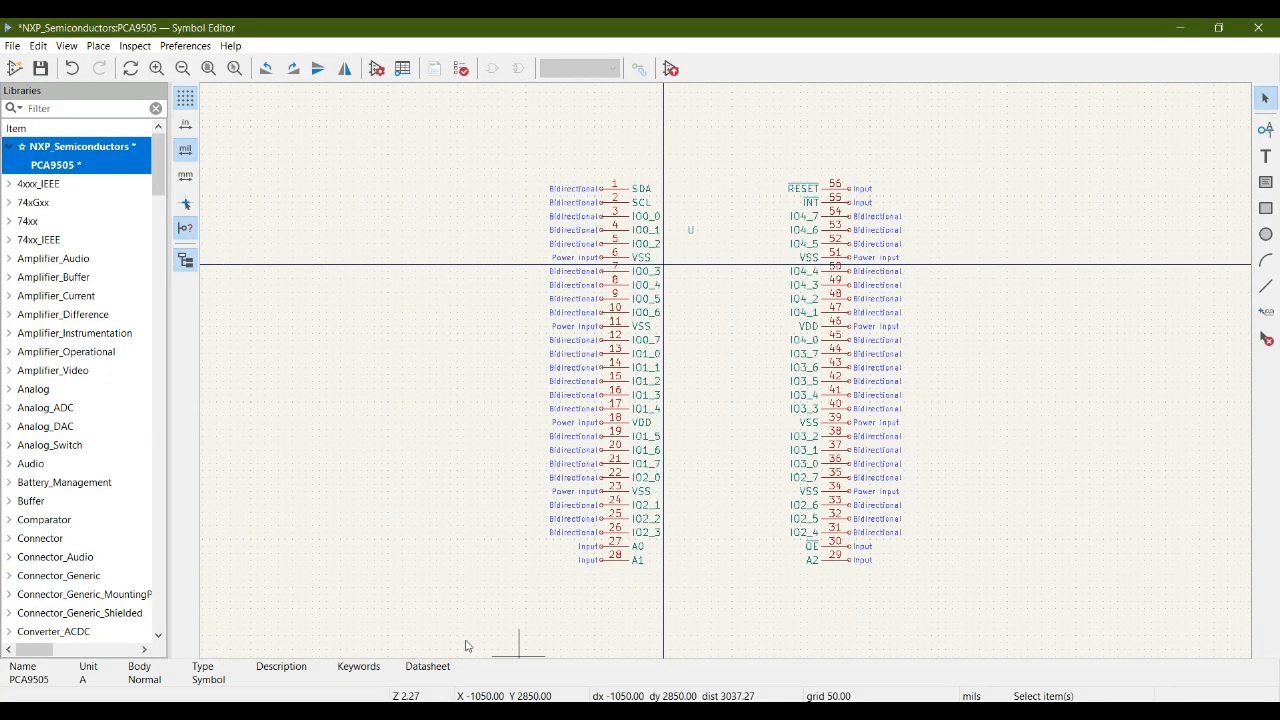